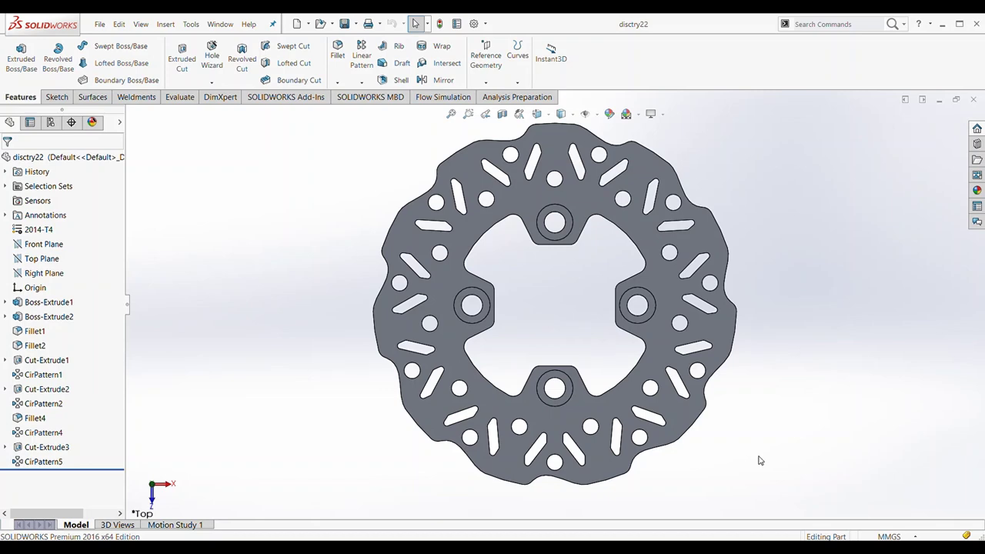
# Rotate the finished brake disc with the arrow keys, then return it to a face-on view.
pyautogui.press('Left')
pyautogui.press('Left')
pyautogui.press('Left')
pyautogui.press('Left')
pyautogui.press('Left')
pyautogui.press('Left')
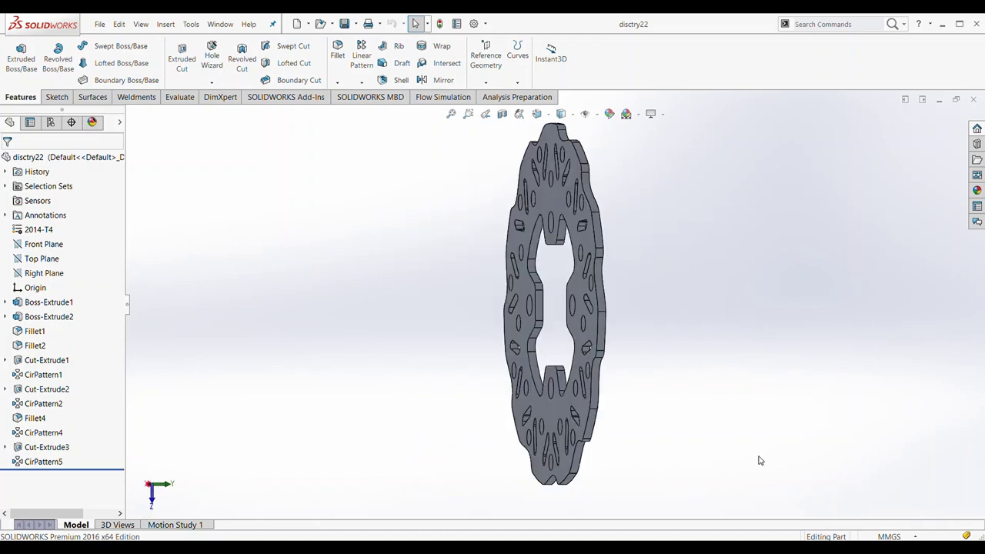
pyautogui.press('Left')
pyautogui.press('Left')
pyautogui.press('Left')
pyautogui.press('Left')
pyautogui.press('Left')
pyautogui.press('Left')
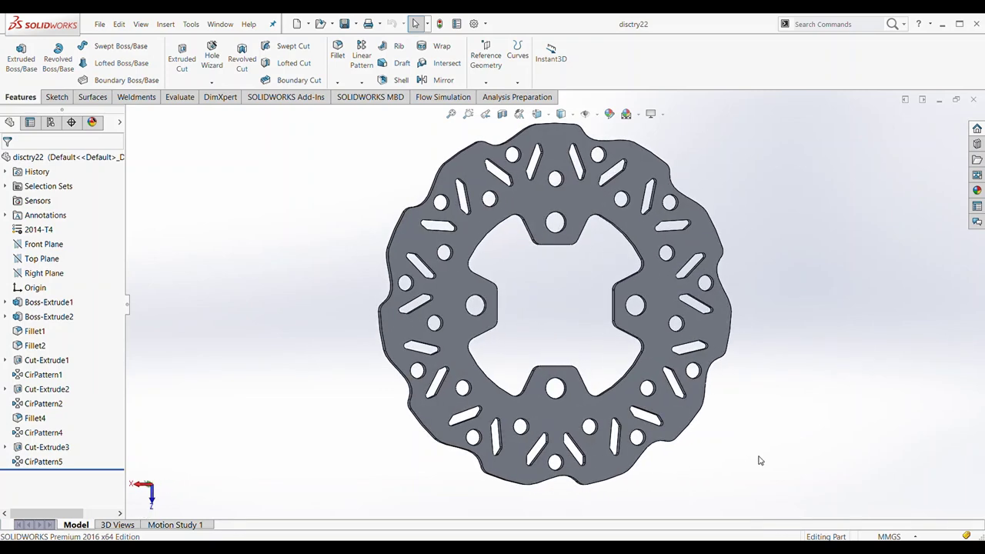
pyautogui.press('Left')
pyautogui.press('Left')
pyautogui.press('Left')
pyautogui.press('Left')
pyautogui.press('Left')
pyautogui.press('Left')
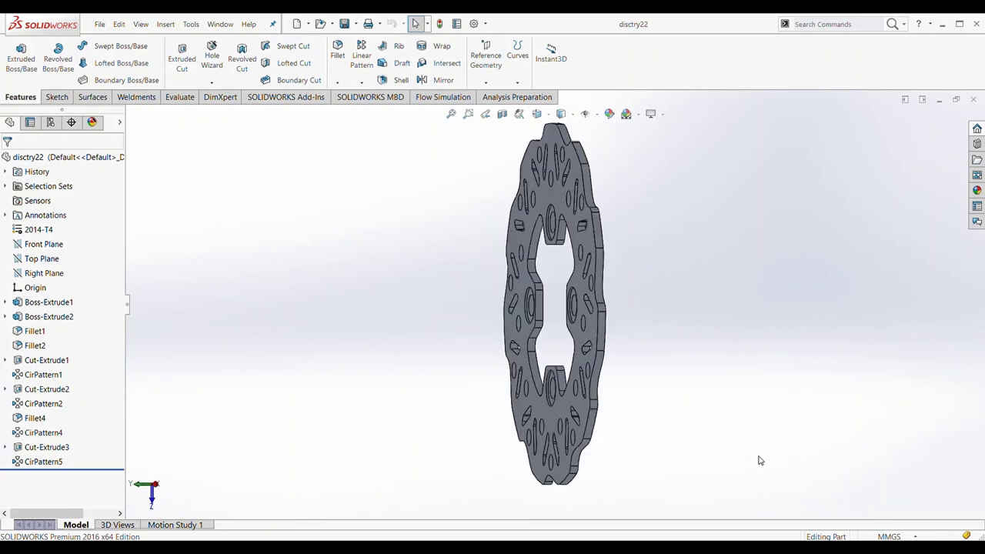
pyautogui.hotkey('ctrl', '1')
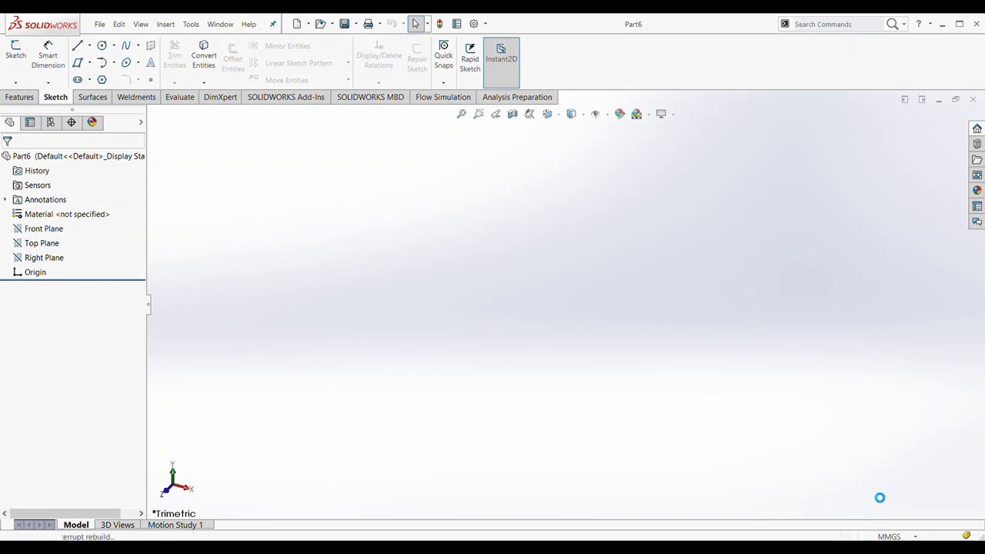
# Start a sketch on the Front Plane and draw two circles centred at the origin.
pyautogui.click(45, 228)
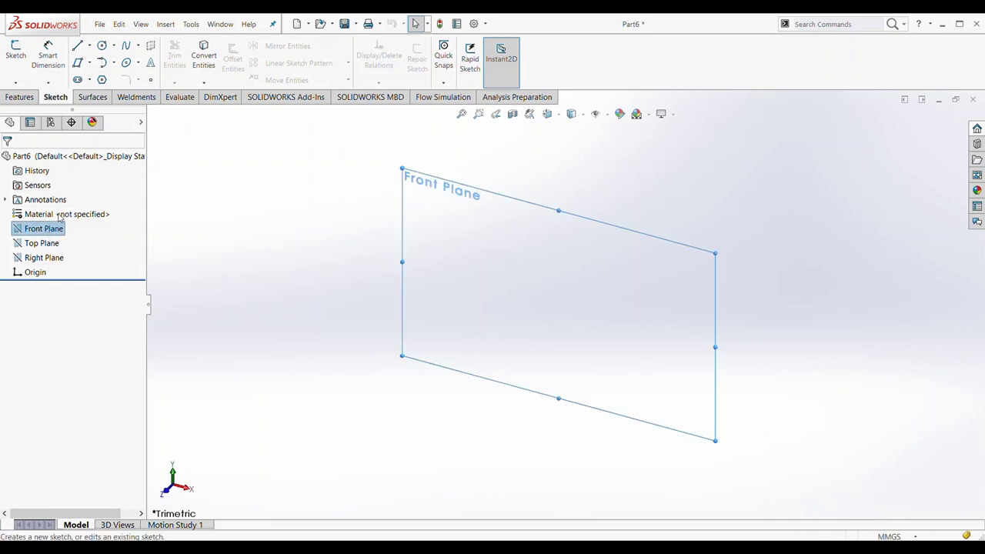
pyautogui.click(90, 218)
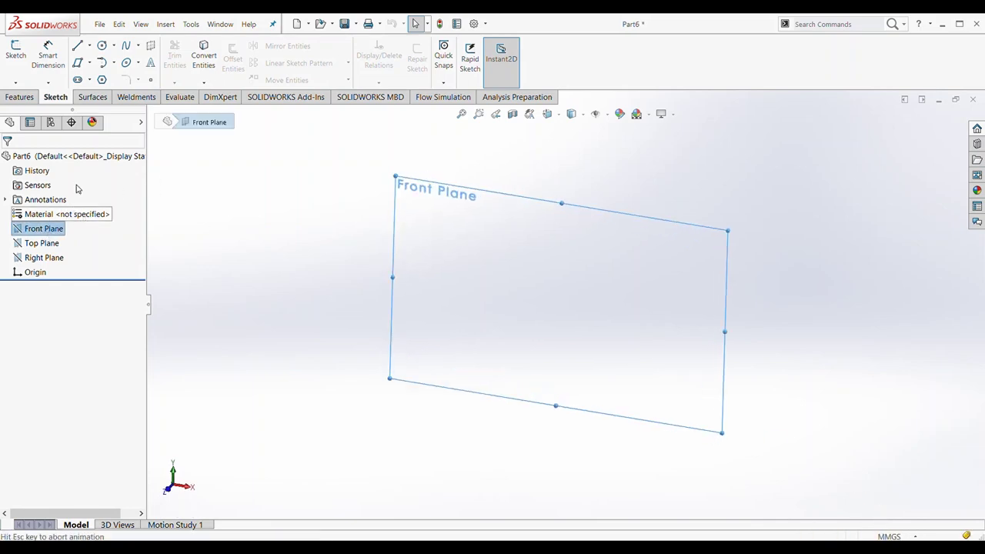
pyautogui.click(22, 75)
pyautogui.click(101, 45)
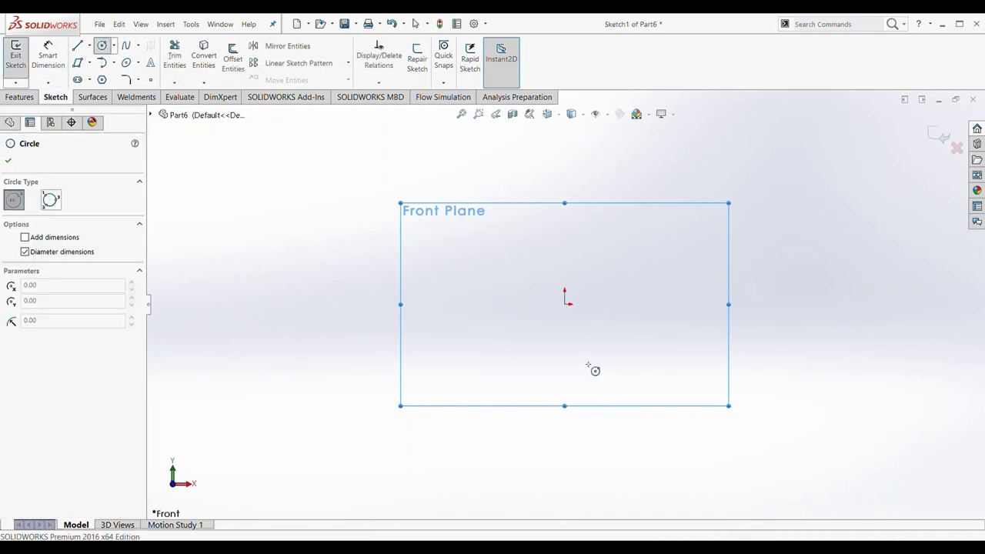
pyautogui.click(566, 305)
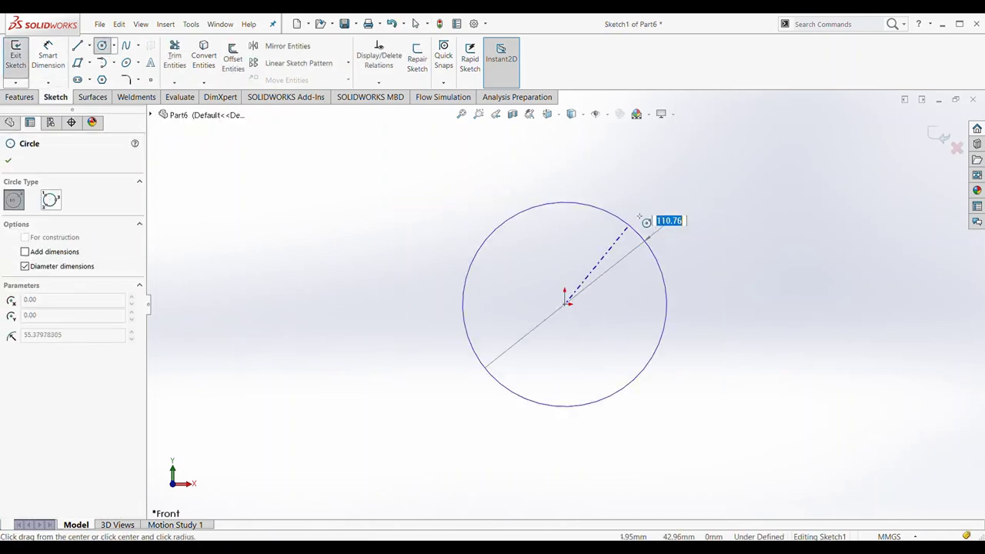
pyautogui.click(704, 189)
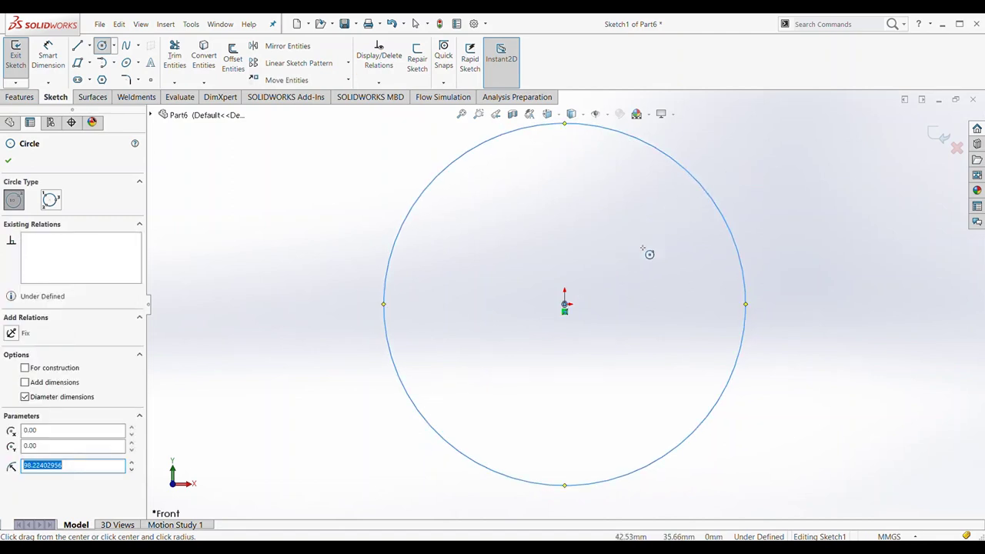
pyautogui.click(564, 304)
pyautogui.click(653, 246)
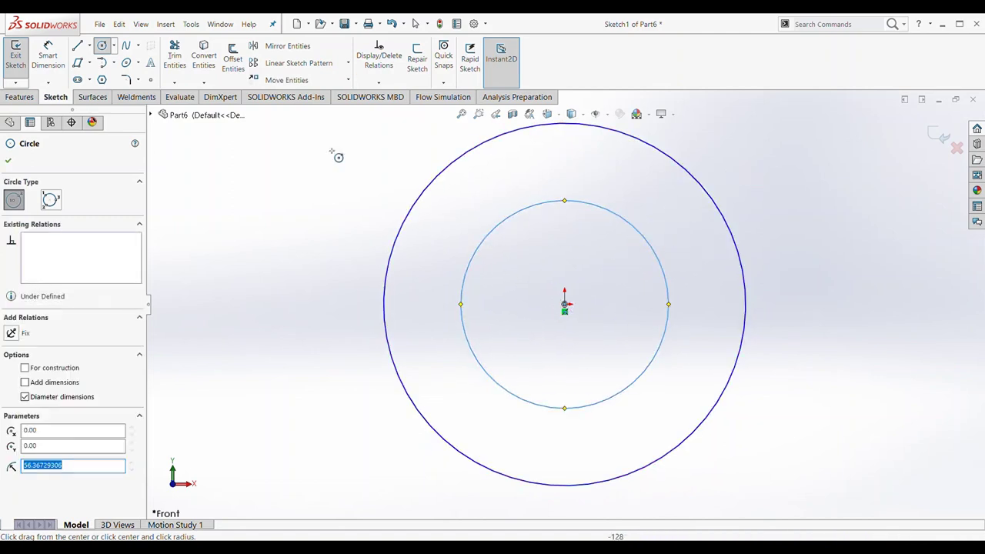
# Dimension the outer circle to Ø180 and the inner circle to Ø100.
pyautogui.click(48, 55)
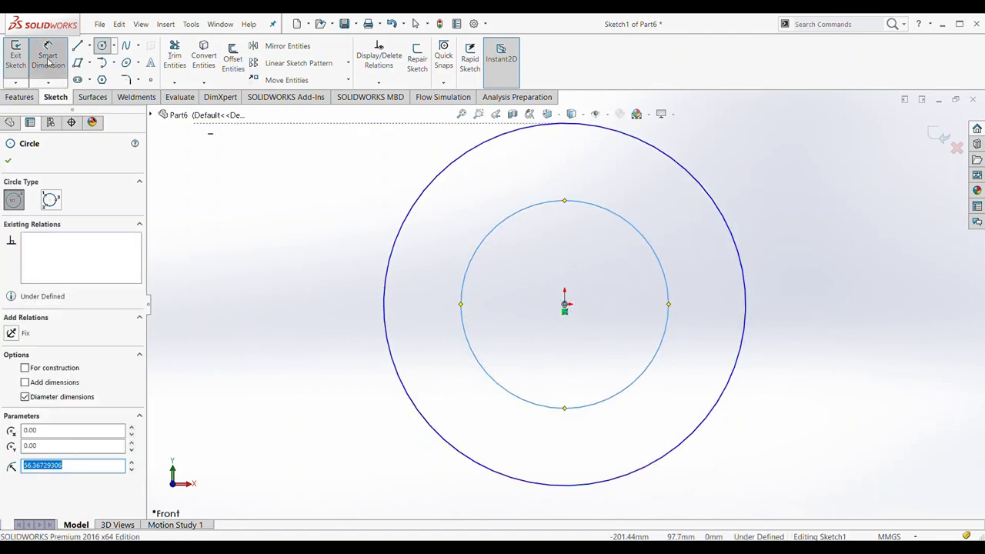
pyautogui.click(401, 377)
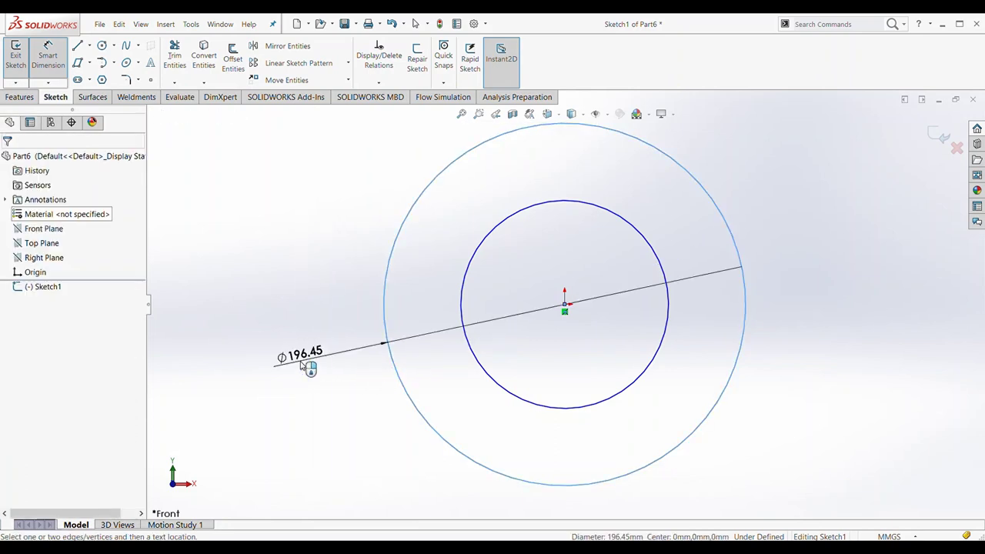
pyautogui.click(302, 365)
pyautogui.click(301, 365)
pyautogui.write('180')
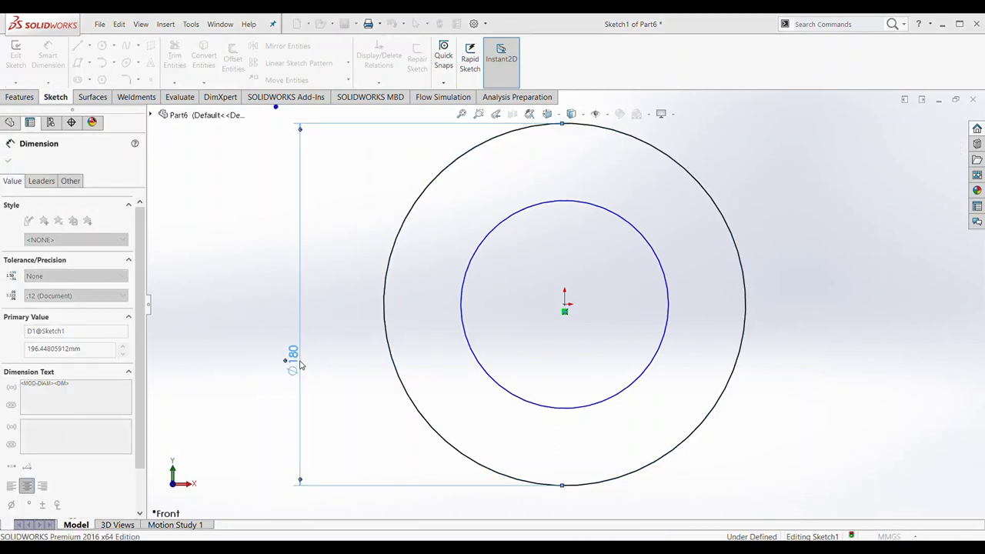
pyautogui.press('Return')
pyautogui.click(472, 348)
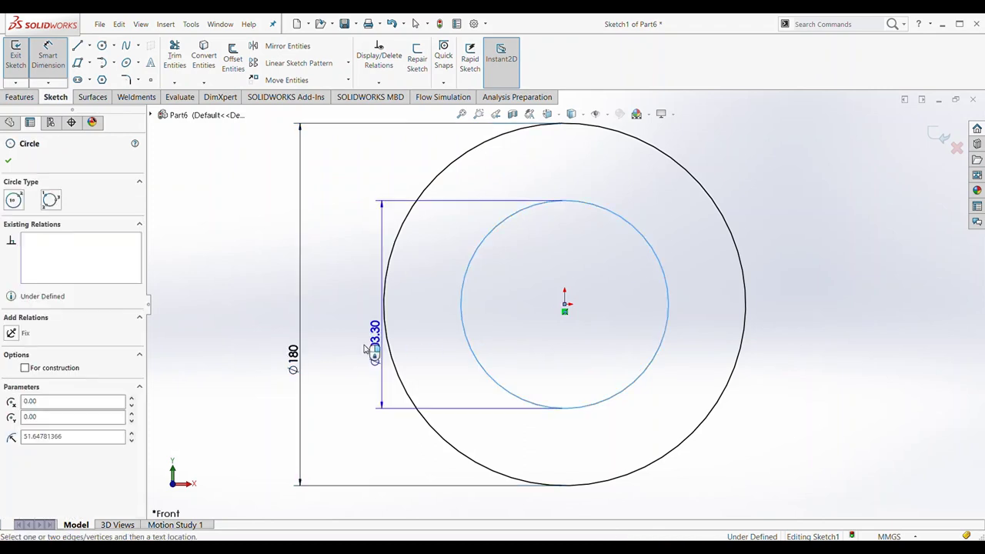
pyautogui.click(333, 348)
pyautogui.click(333, 349)
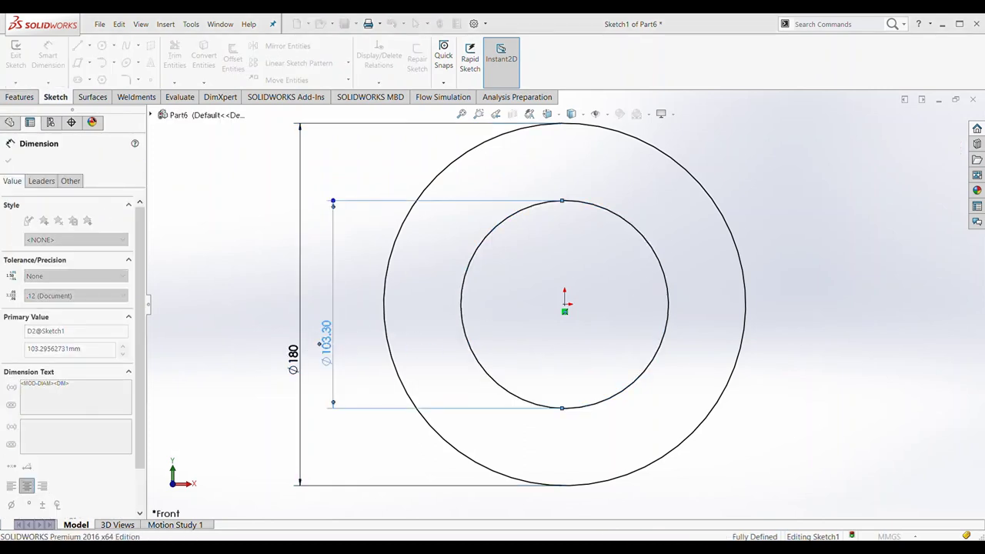
pyautogui.write('100')
pyautogui.press('Return')
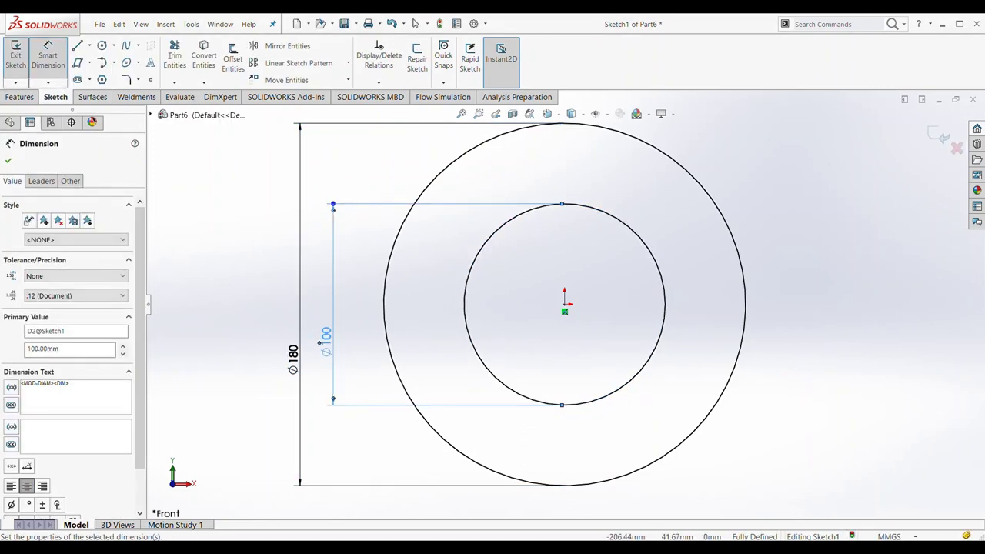
pyautogui.click(19, 97)
# Extrude the Ø180/Ø100 circle sketch 4 mm into a solid ring and view it head-on.
pyautogui.click(21, 58)
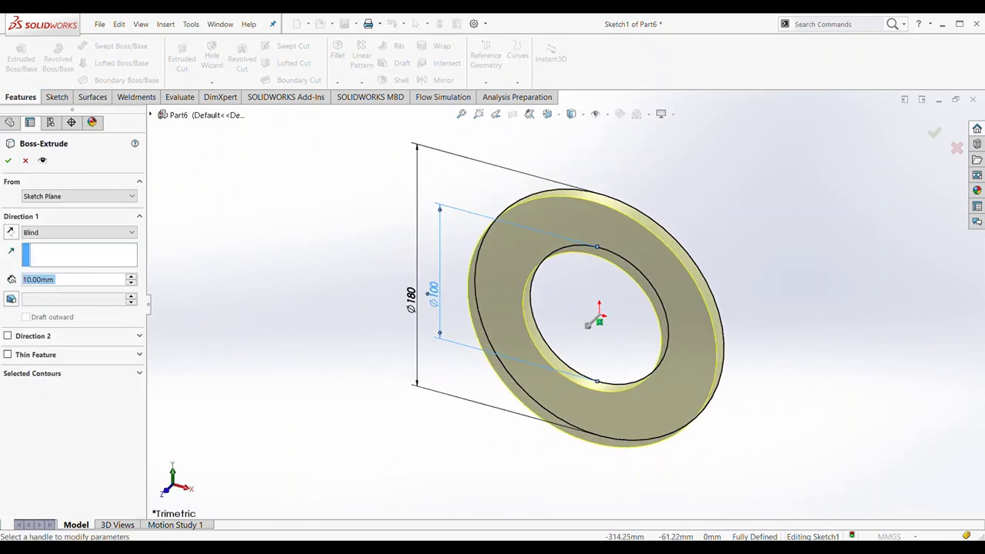
pyautogui.write('4')
pyautogui.press('Return')
pyautogui.click(8, 160)
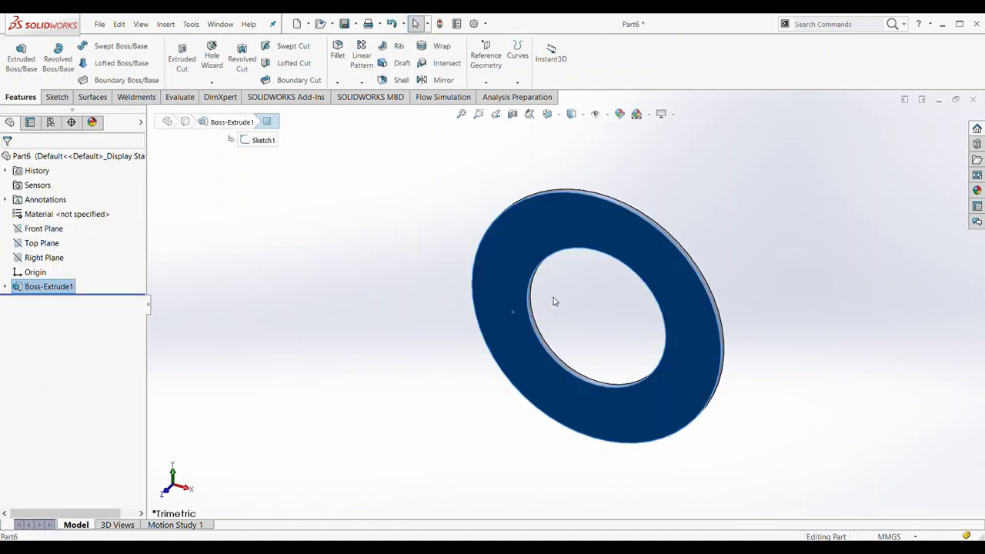
pyautogui.hotkey('ctrl', '8')
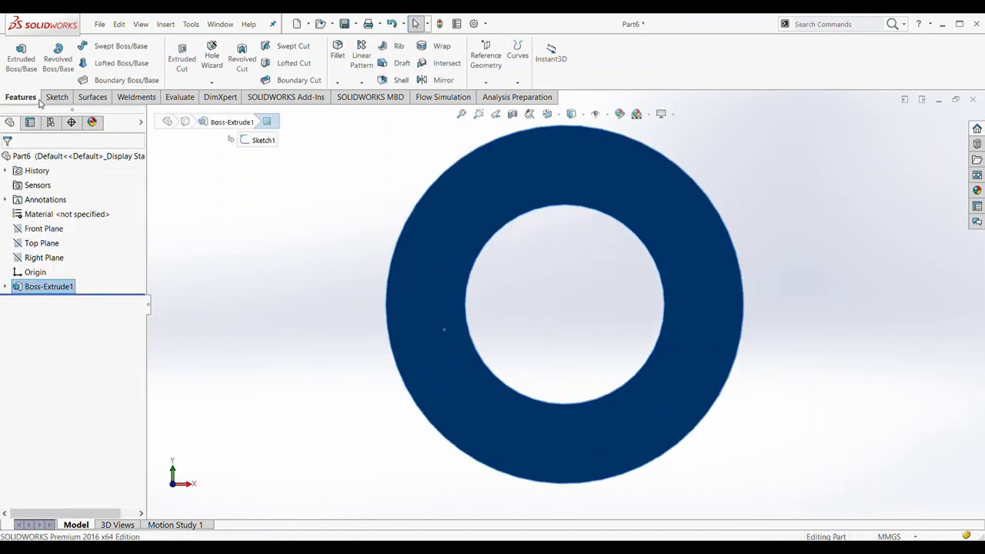
# Start a sketch on the ring and draw a vertical centerline from the origin to the outer rim's bottom.
pyautogui.click(49, 100)
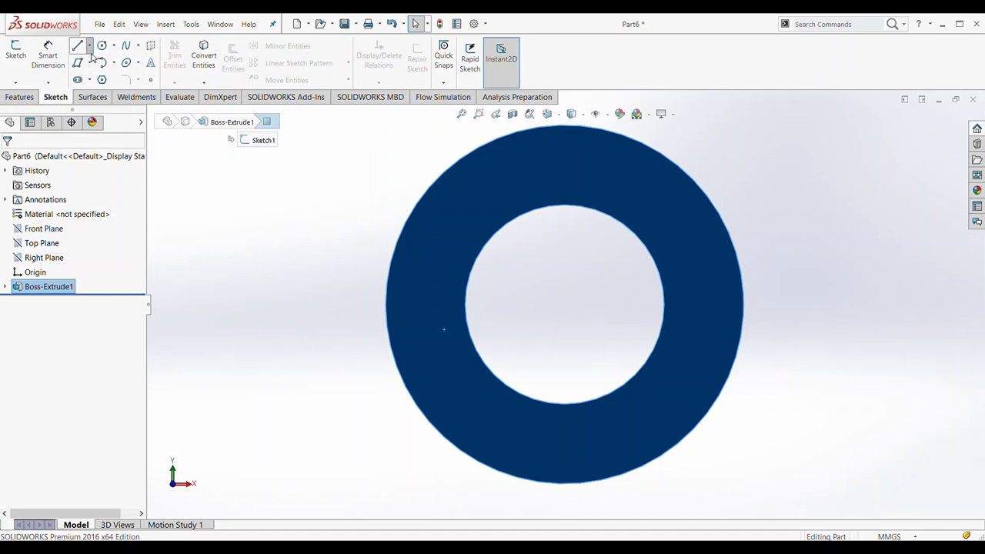
pyautogui.click(89, 46)
pyautogui.click(97, 77)
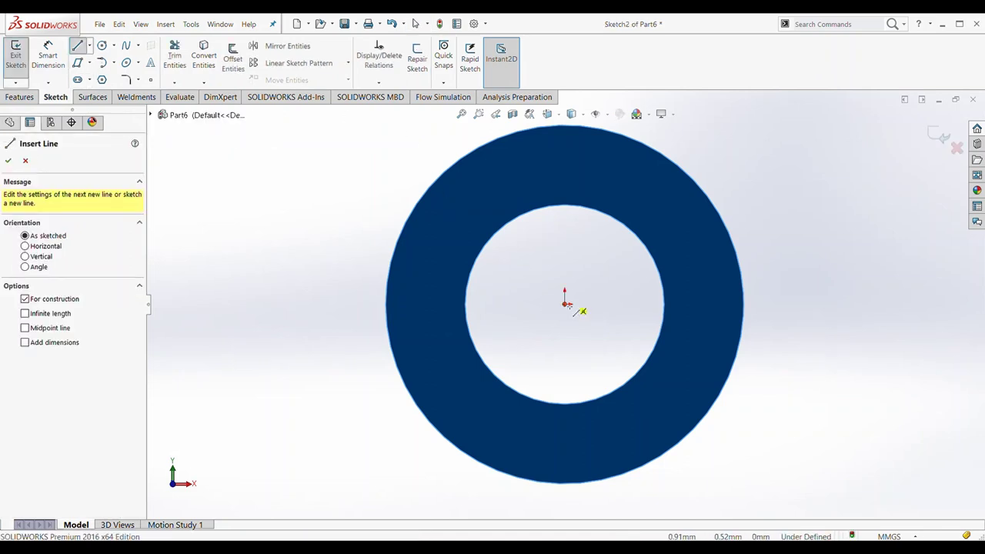
pyautogui.click(565, 304)
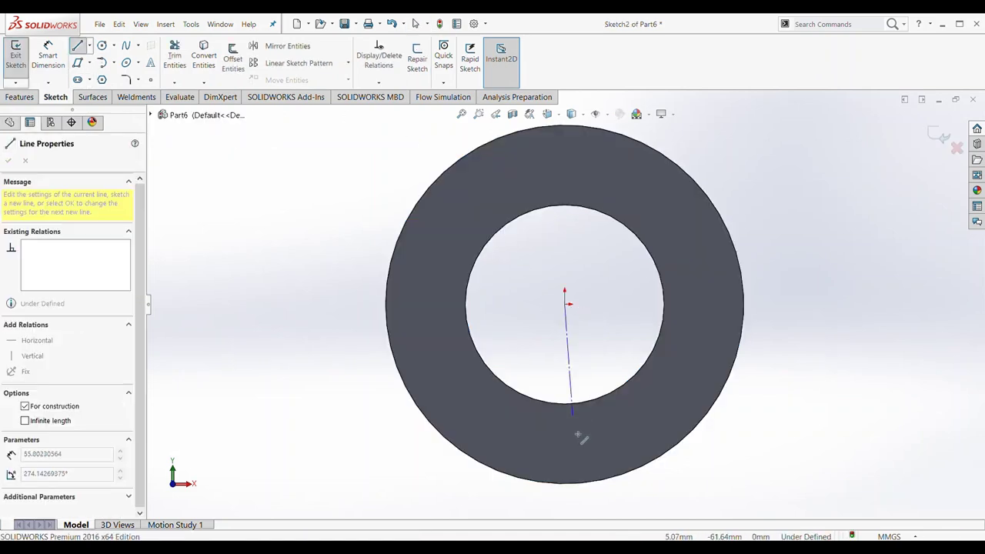
pyautogui.click(566, 485)
pyautogui.press('Escape')
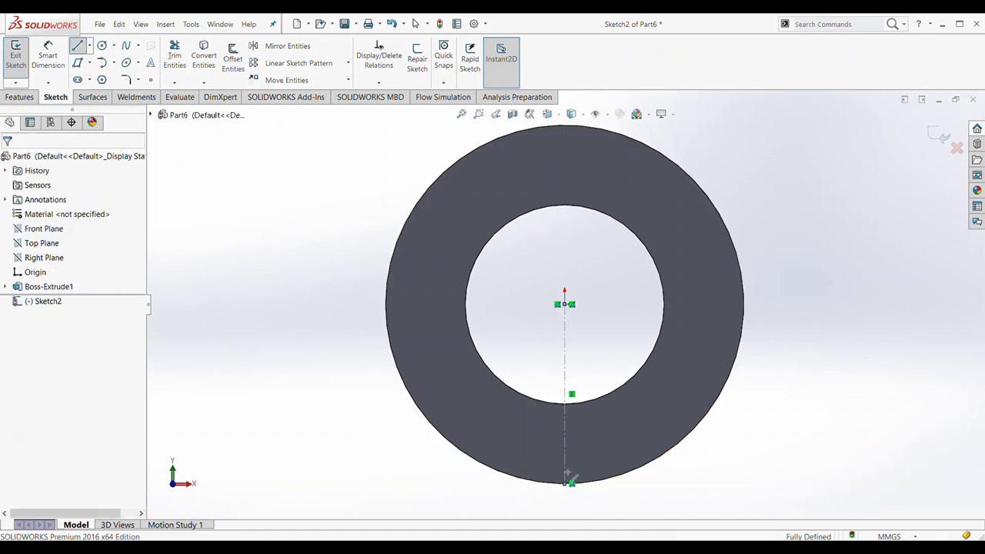
pyautogui.click(77, 47)
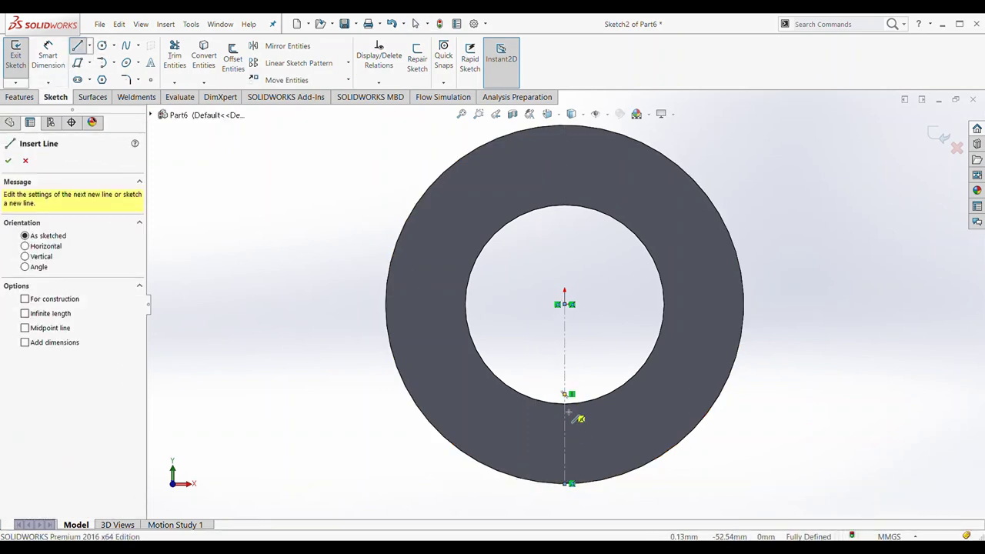
pyautogui.scroll(-3, 571, 409)
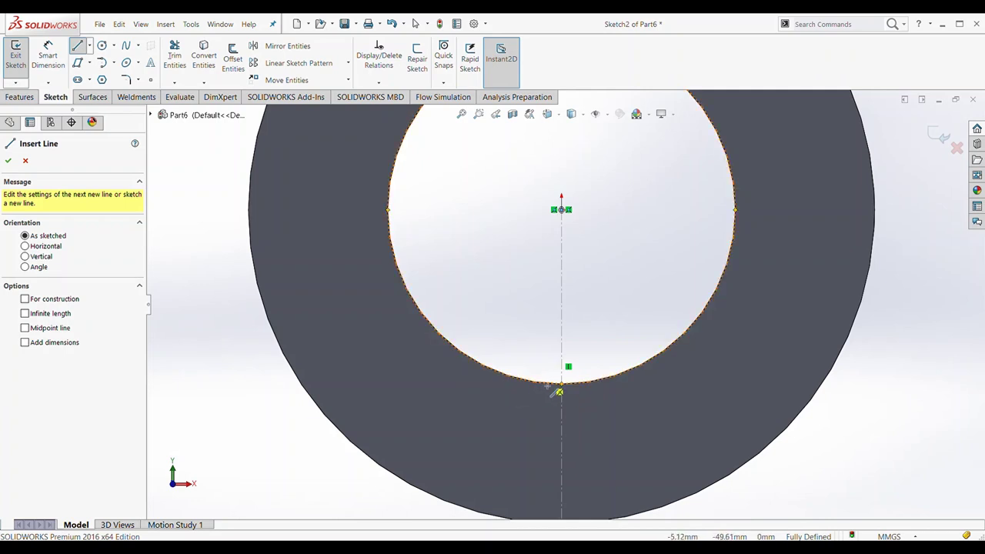
# Draw the horizontal base line at the inner circle's bottom and begin the tab lines.
pyautogui.click(629, 385)
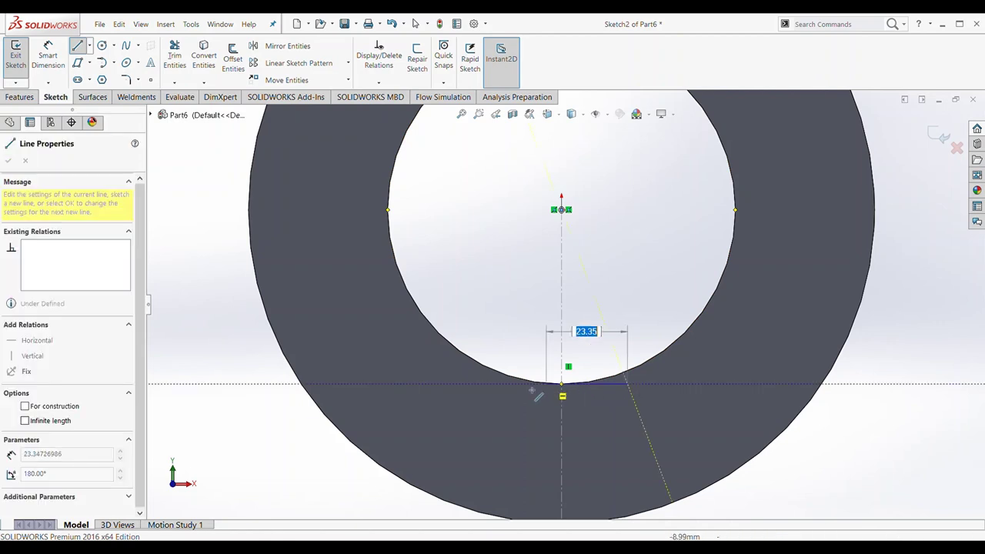
pyautogui.click(480, 385)
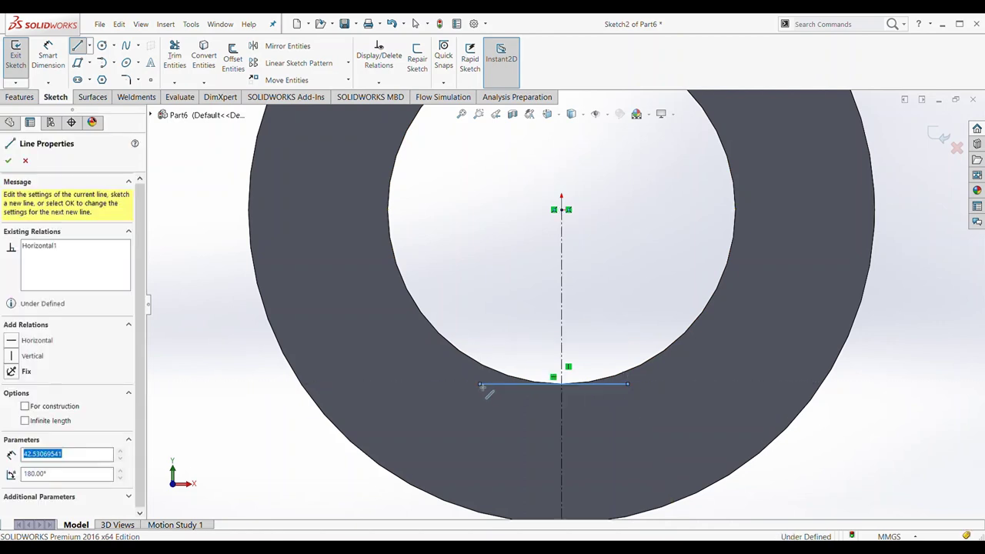
pyautogui.click(76, 50)
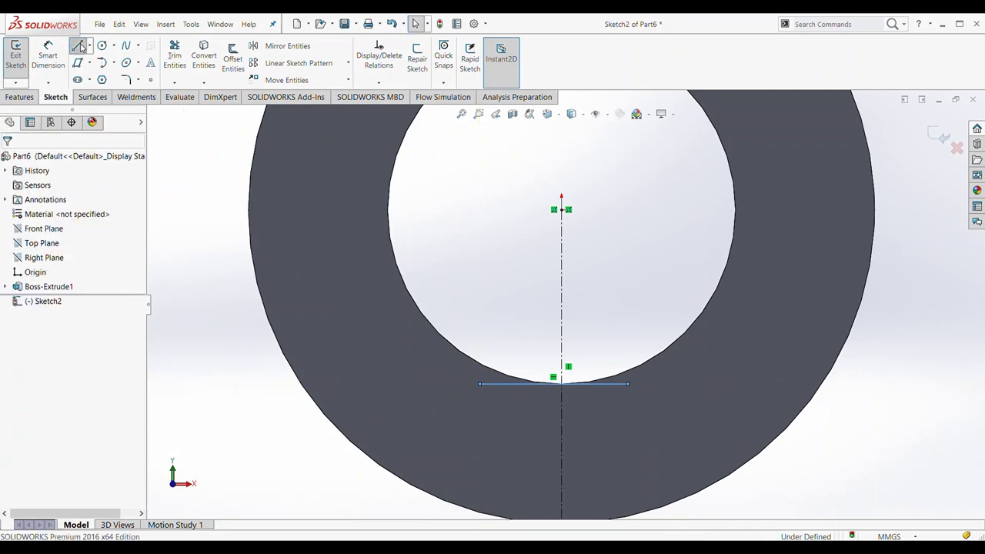
pyautogui.click(80, 47)
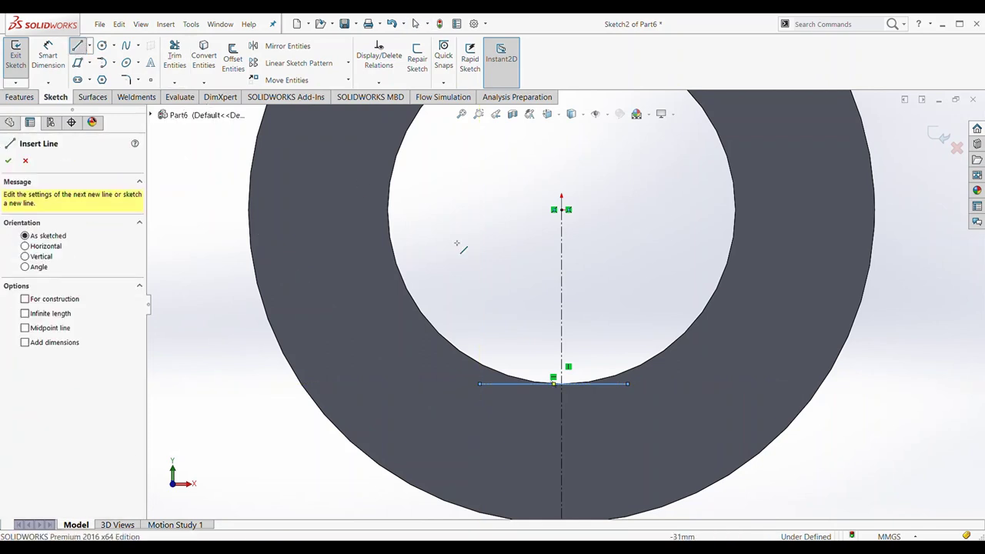
pyautogui.click(592, 293)
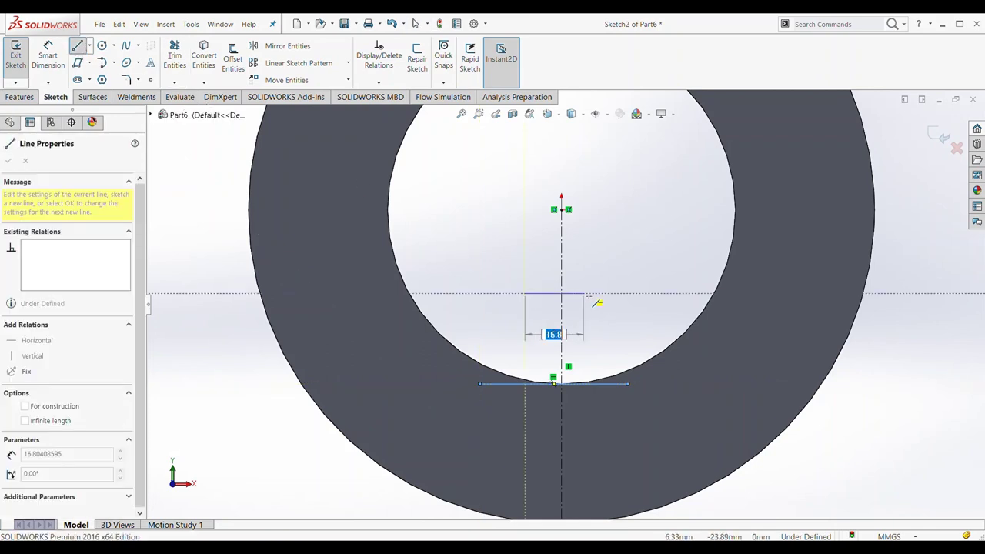
# Dimension the rectangle 10 from the centerline and give it a 20 width.
pyautogui.click(48, 54)
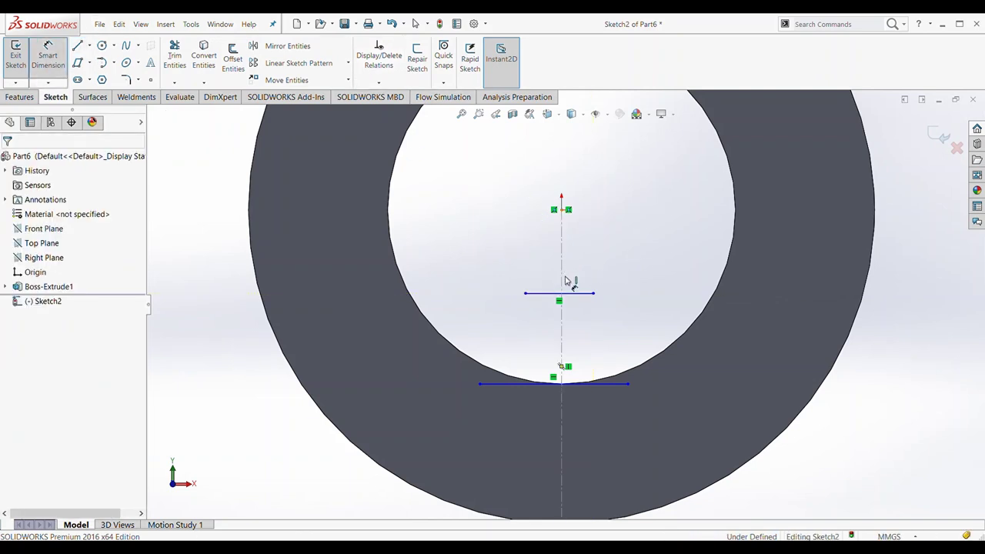
pyautogui.click(591, 293)
pyautogui.click(592, 293)
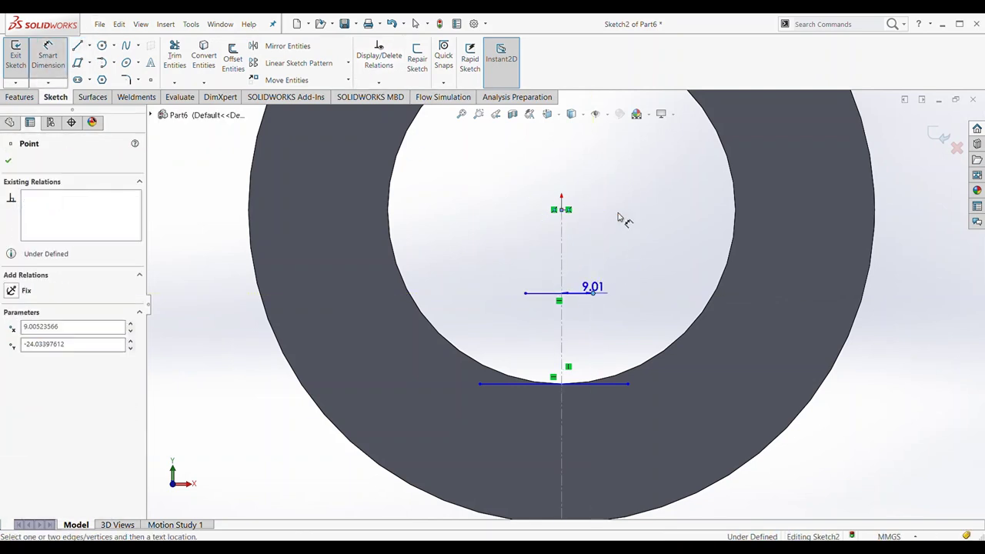
pyautogui.click(642, 176)
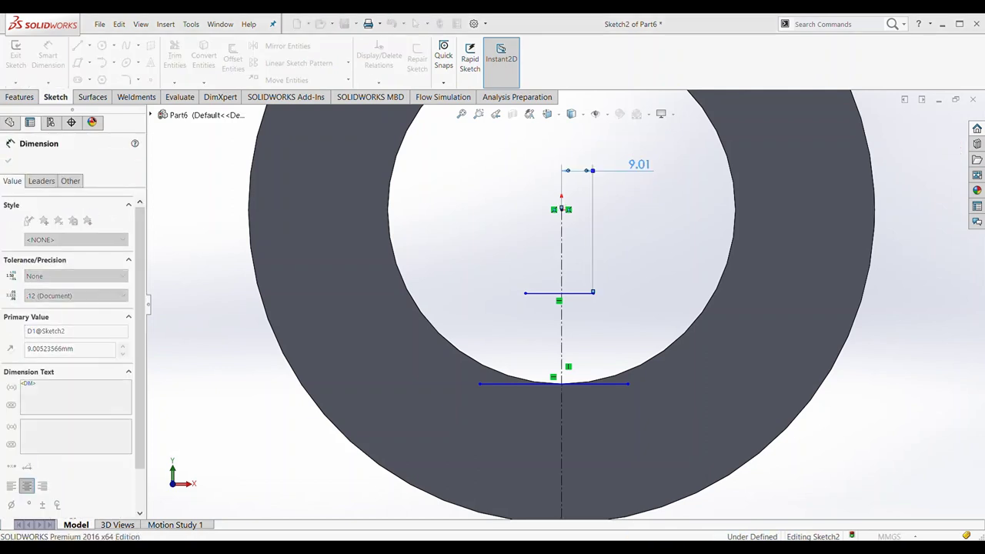
pyautogui.write('10')
pyautogui.press('Return')
pyautogui.click(585, 294)
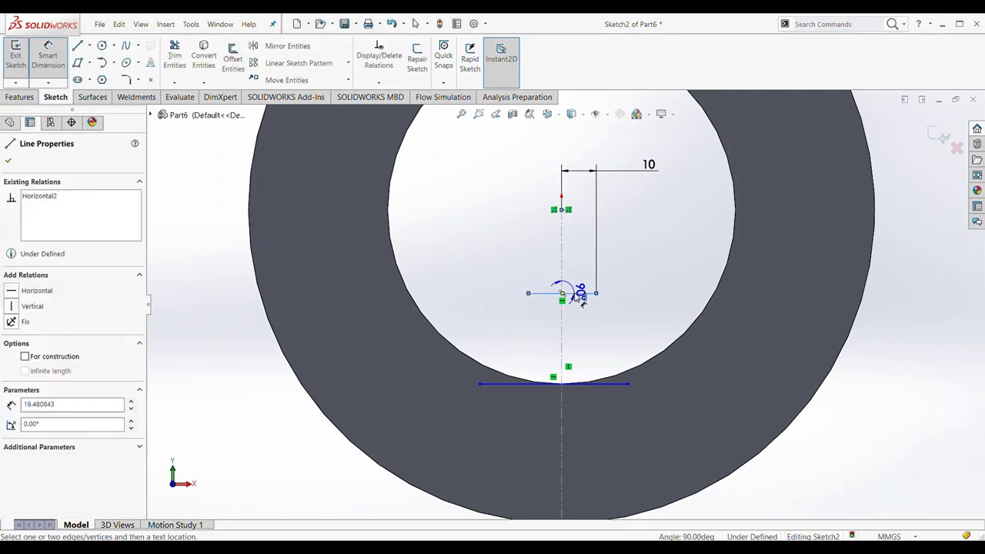
pyautogui.click(571, 161)
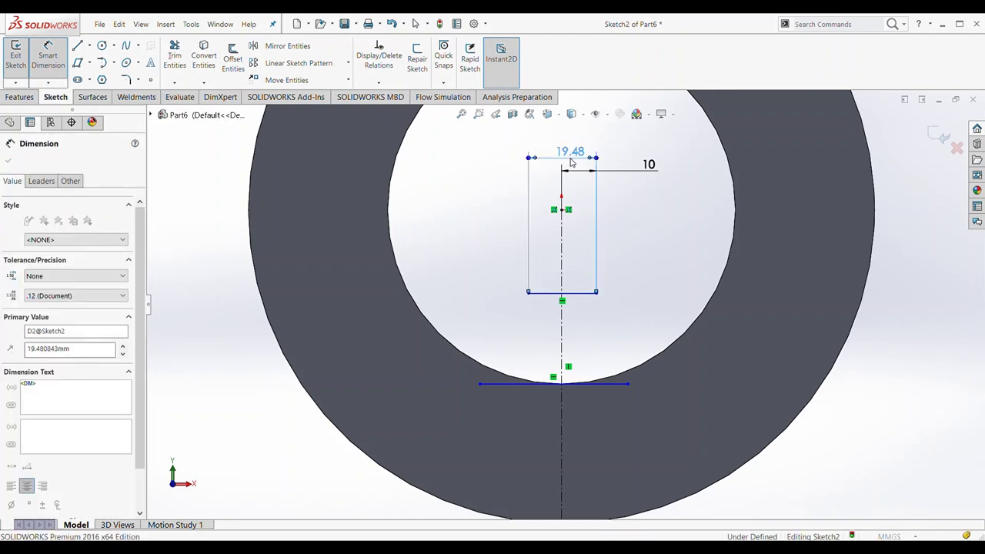
pyautogui.write('20')
pyautogui.press('Return')
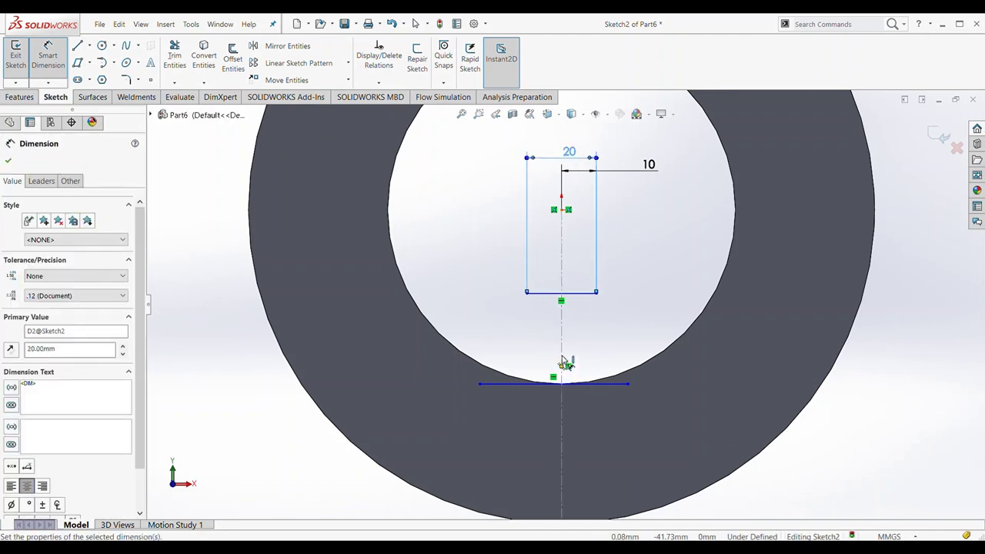
# Dimension the base line's 20 half-width and 40 length, and the rectangle 30 from the centre.
pyautogui.moveTo(563, 358); pyautogui.dragTo(631, 387)
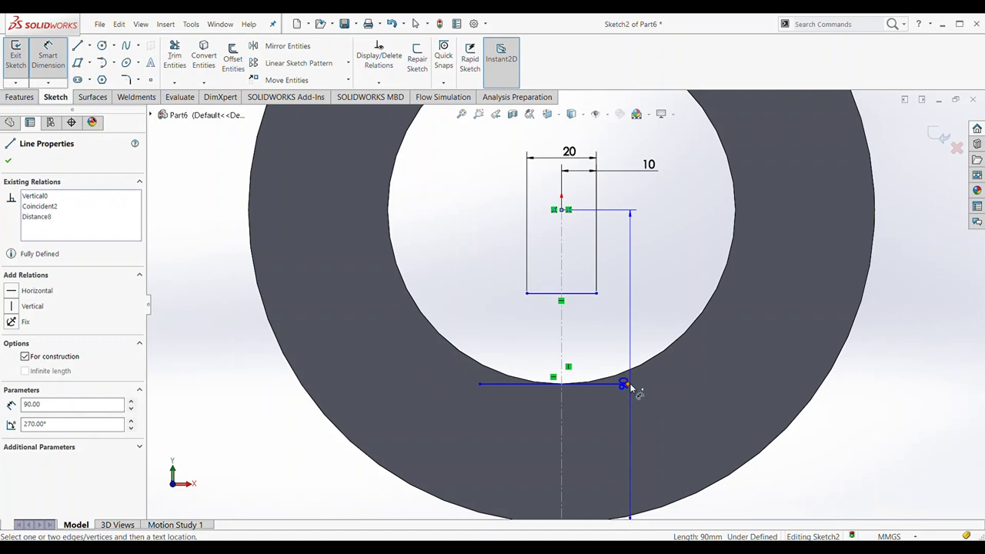
pyautogui.click(627, 384)
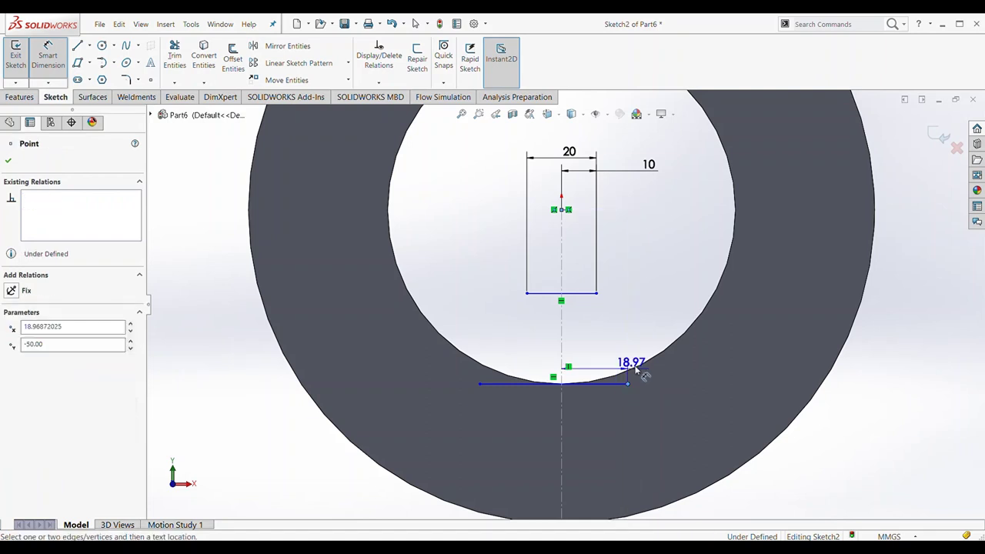
pyautogui.click(646, 457)
pyautogui.write('20.00mm')
pyautogui.press('Return')
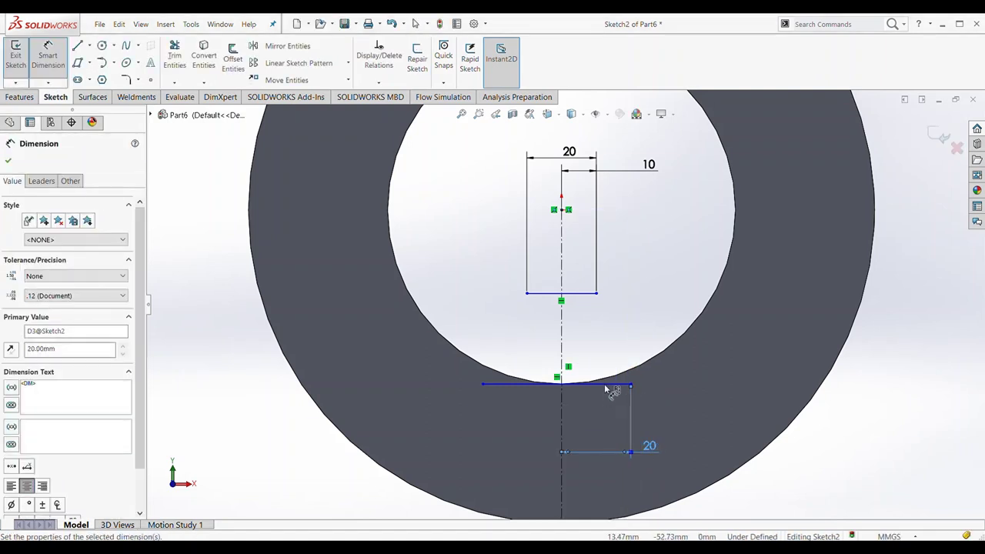
pyautogui.click(606, 385)
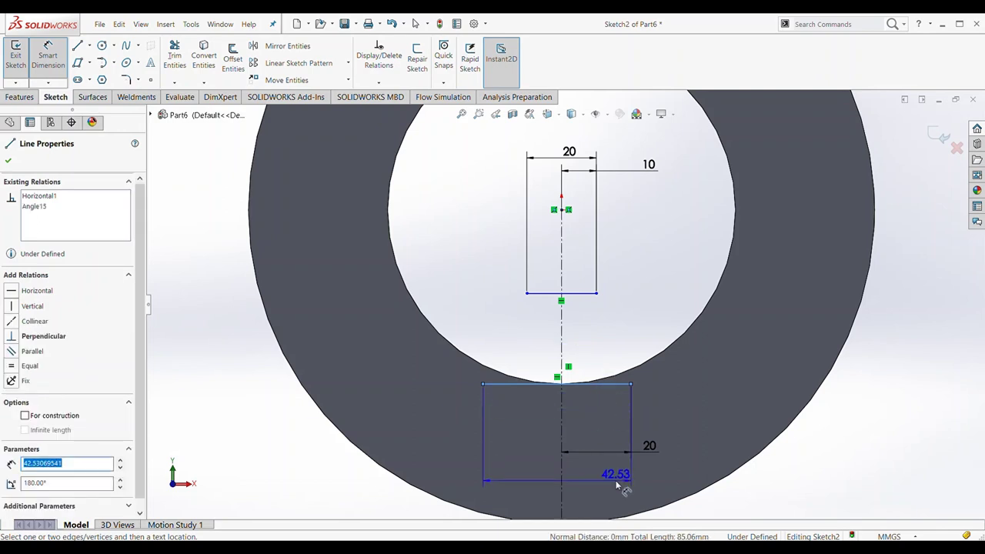
pyautogui.click(617, 480)
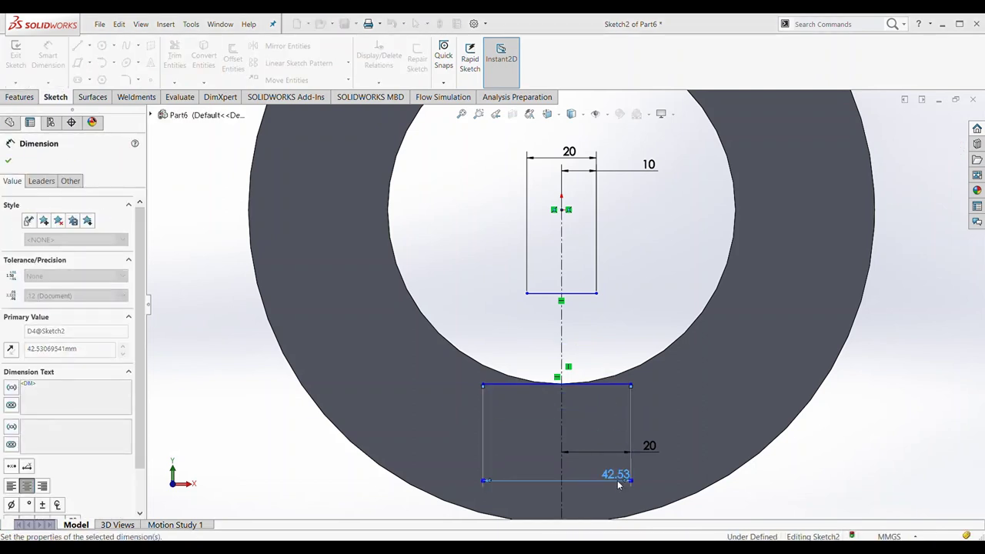
pyautogui.write('40')
pyautogui.press('Return')
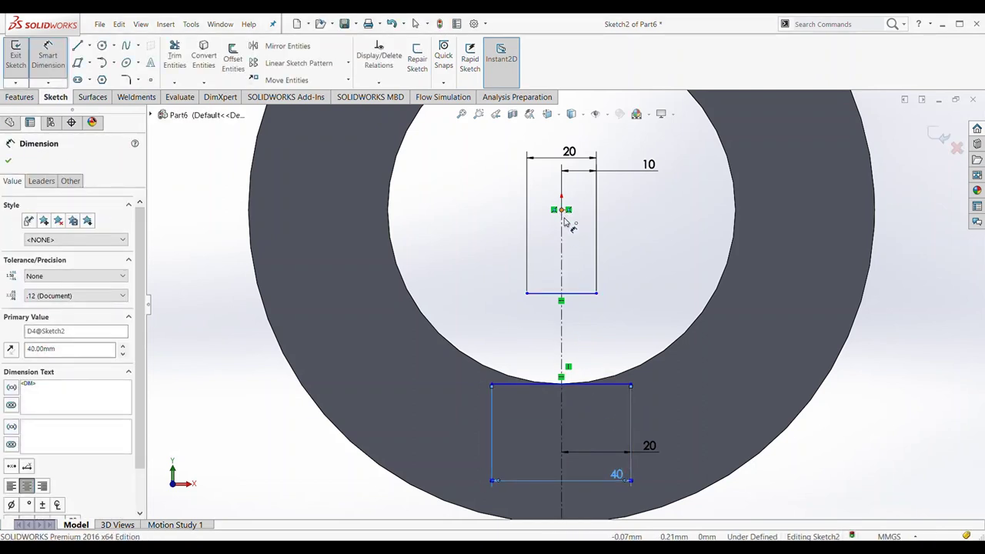
pyautogui.click(563, 210)
pyautogui.click(581, 293)
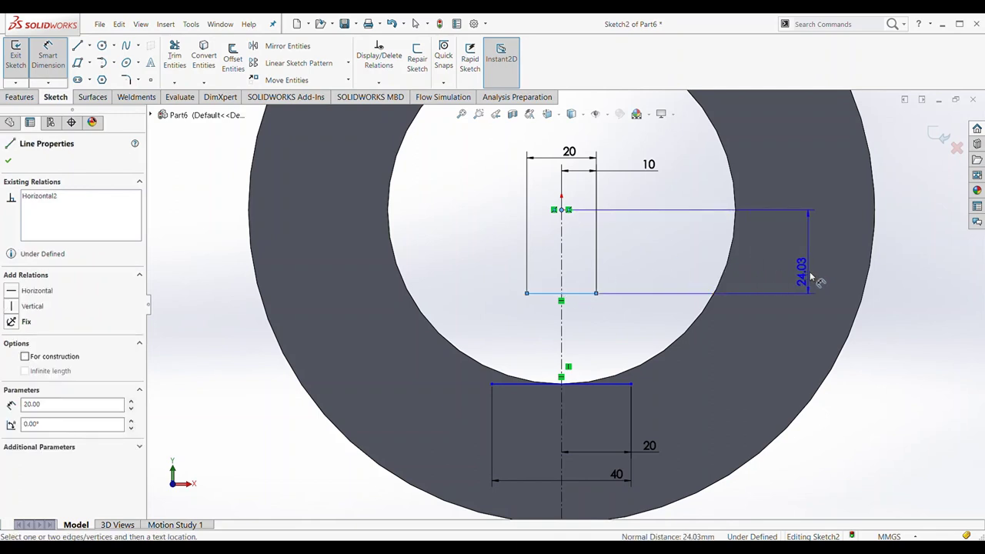
pyautogui.click(916, 283)
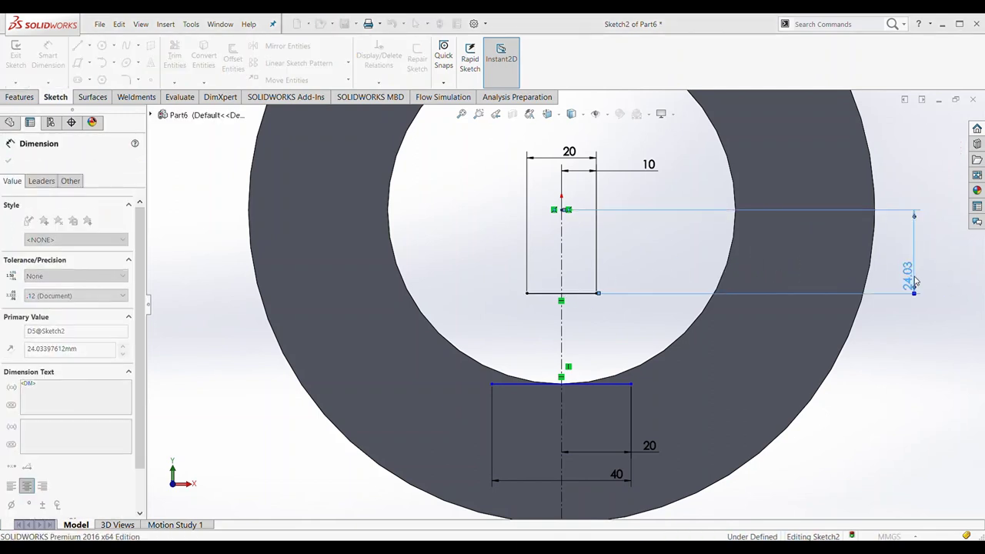
pyautogui.write('30')
pyautogui.press('Return')
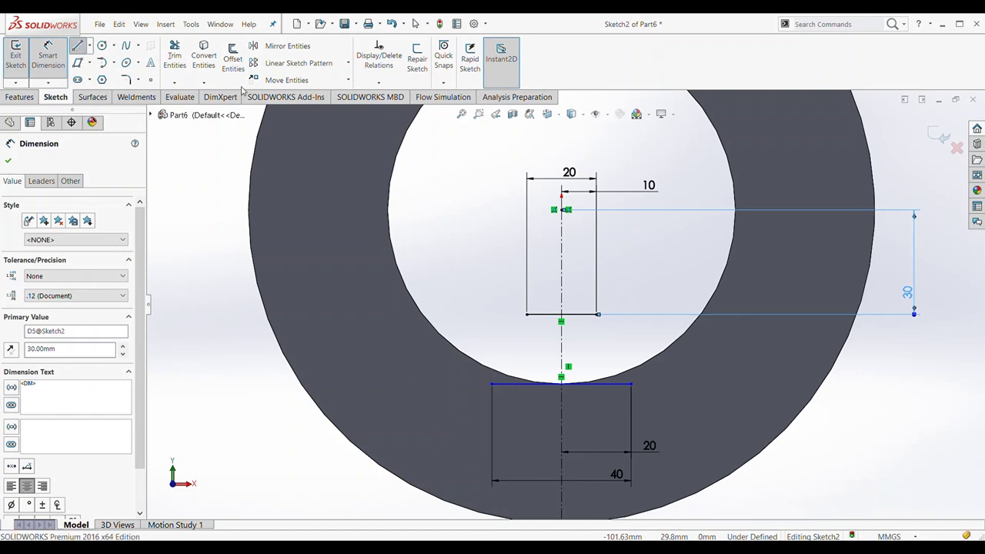
# Draw the two slanted sides joining the rectangle's corners to the base line ends.
pyautogui.click(78, 45)
pyautogui.scroll(-3, 562, 354)
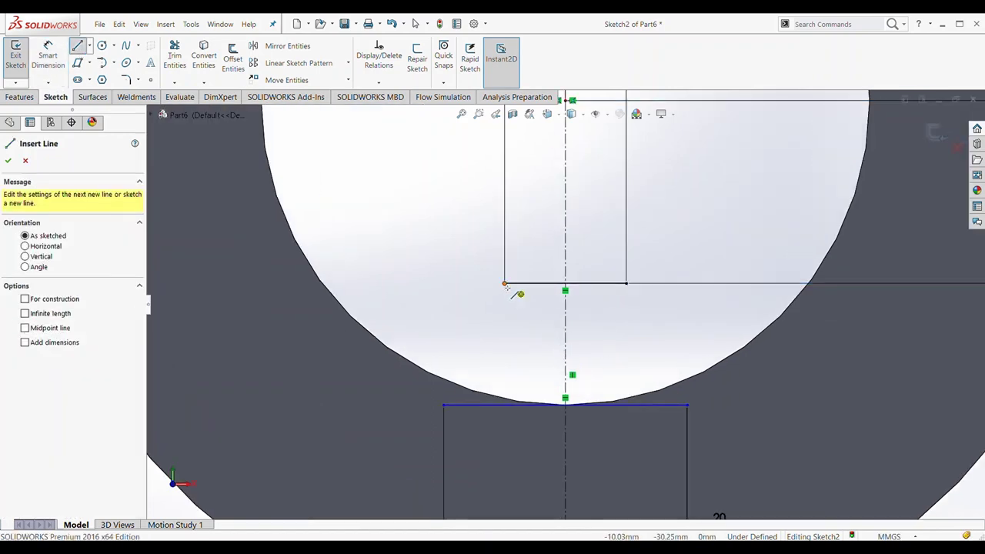
pyautogui.click(504, 283)
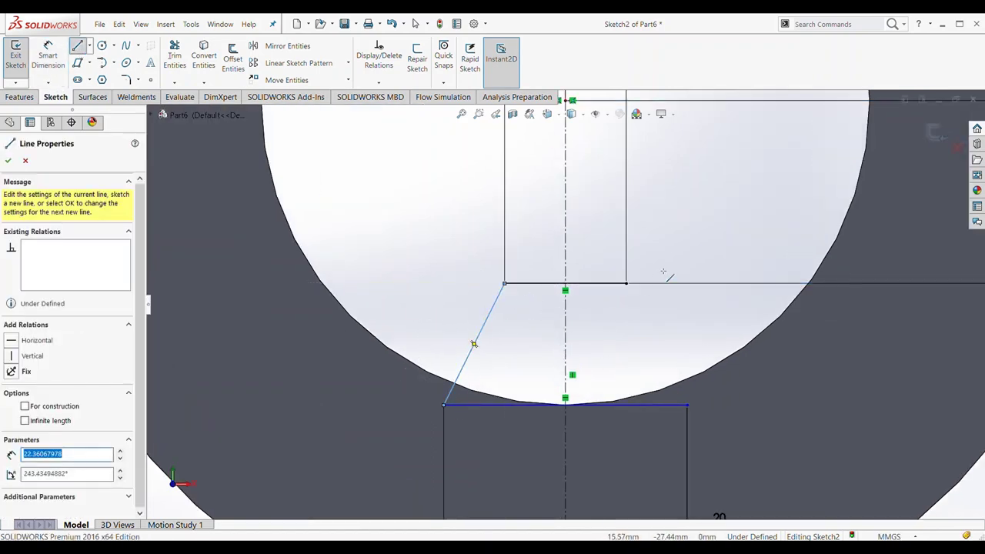
pyautogui.click(626, 283)
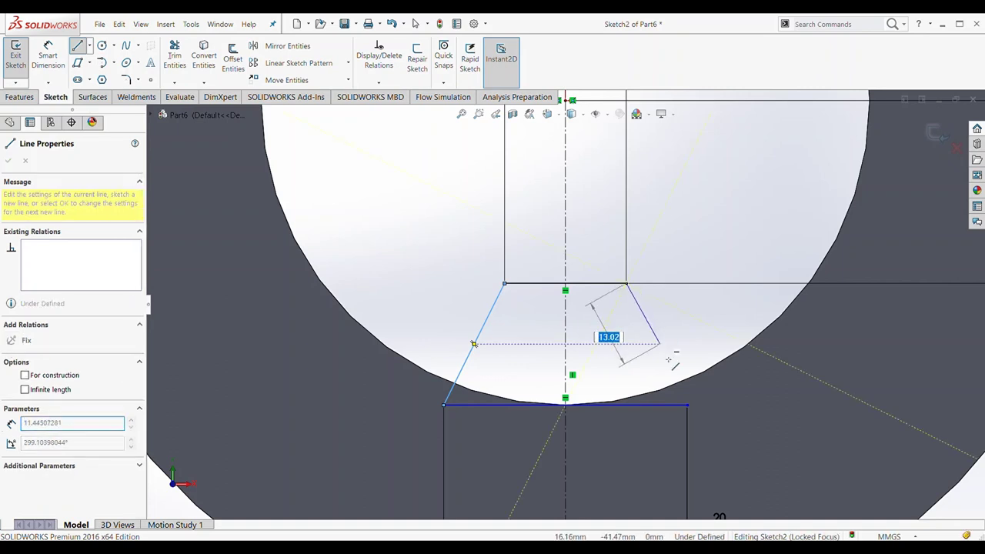
pyautogui.click(688, 404)
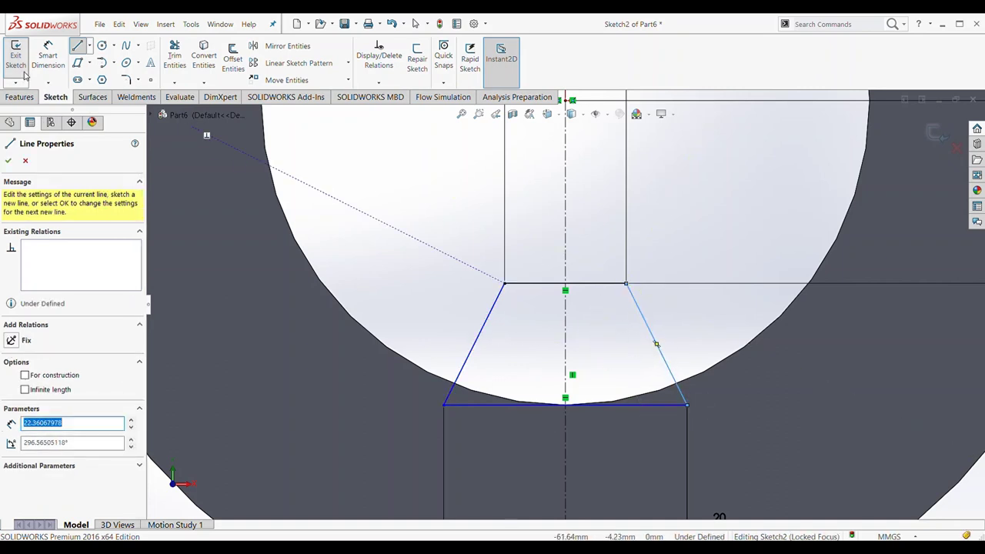
pyautogui.click(23, 90)
# Extrude the trapezoid 4 mm in the reversed direction, then view the ring's front face Normal To.
pyautogui.click(23, 67)
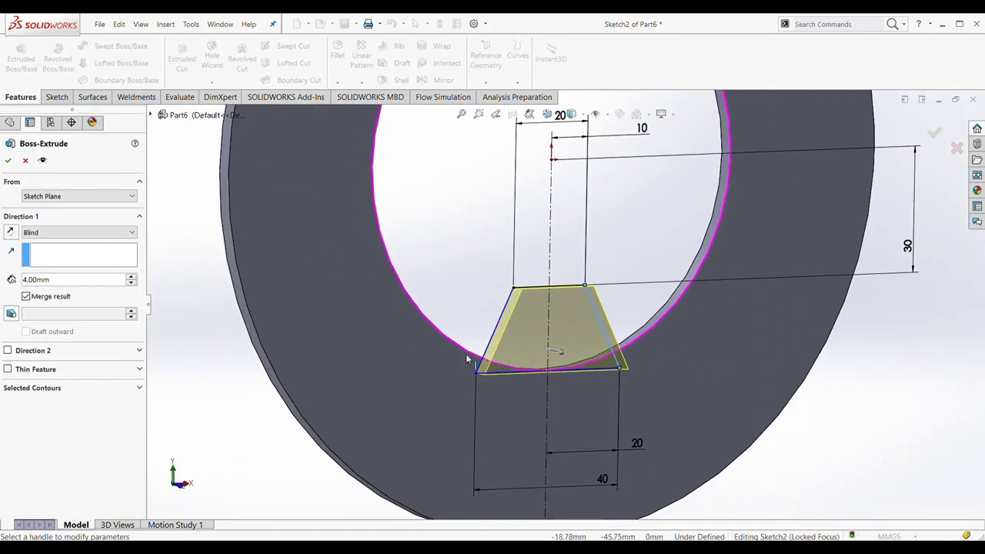
pyautogui.click(9, 233)
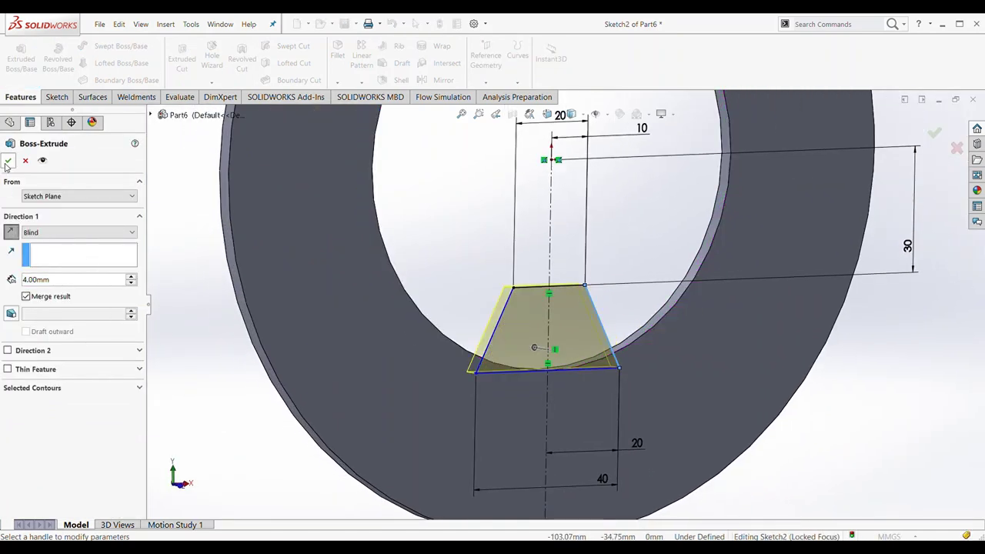
pyautogui.click(8, 161)
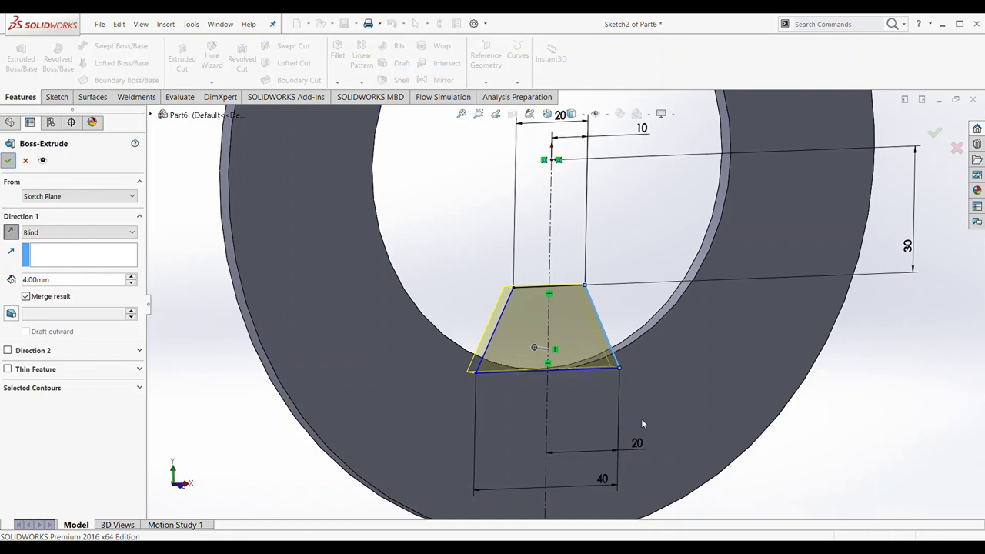
pyautogui.click(592, 387)
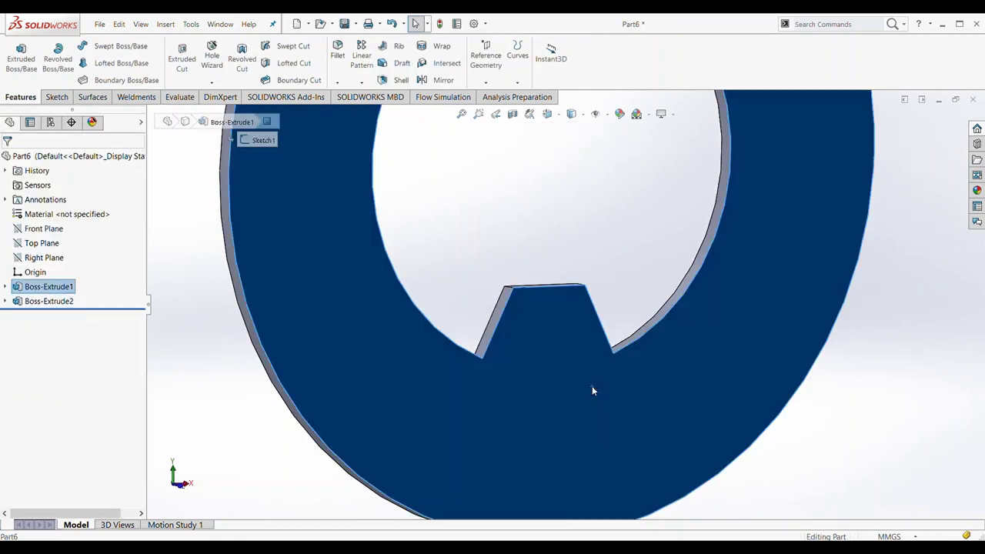
pyautogui.click(669, 355)
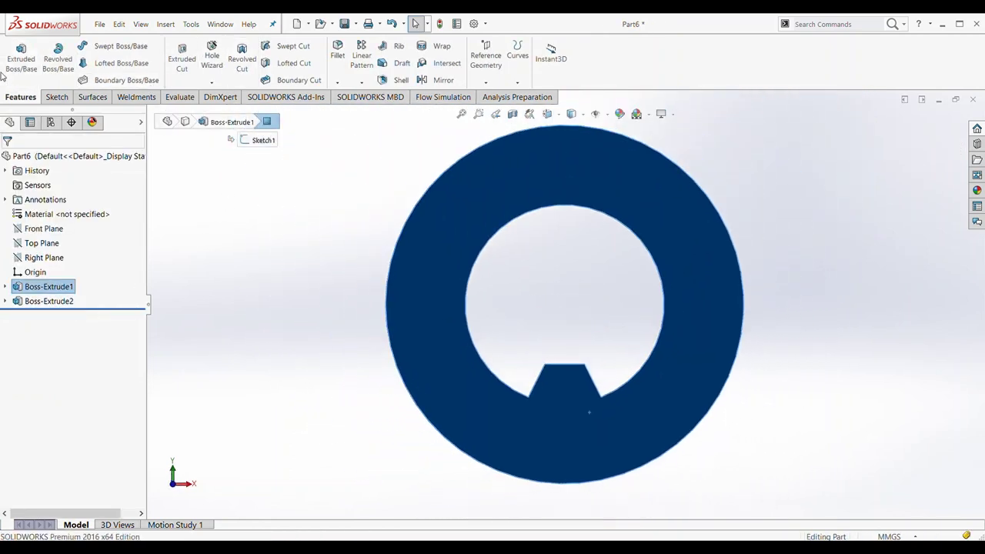
pyautogui.click(55, 98)
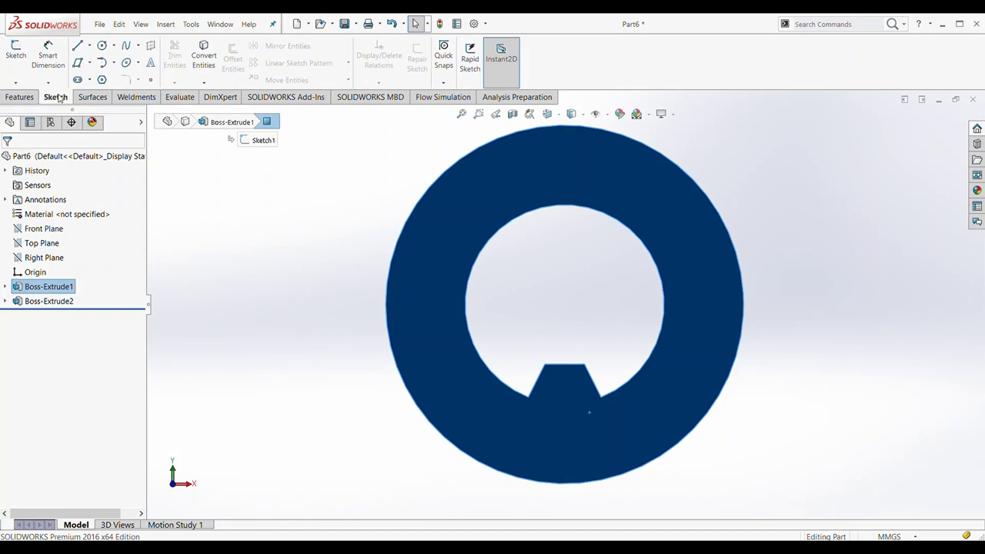
# Start a new sketch and draw a circle on the bolt tab.
pyautogui.click(101, 46)
pyautogui.scroll(-3, 618, 389)
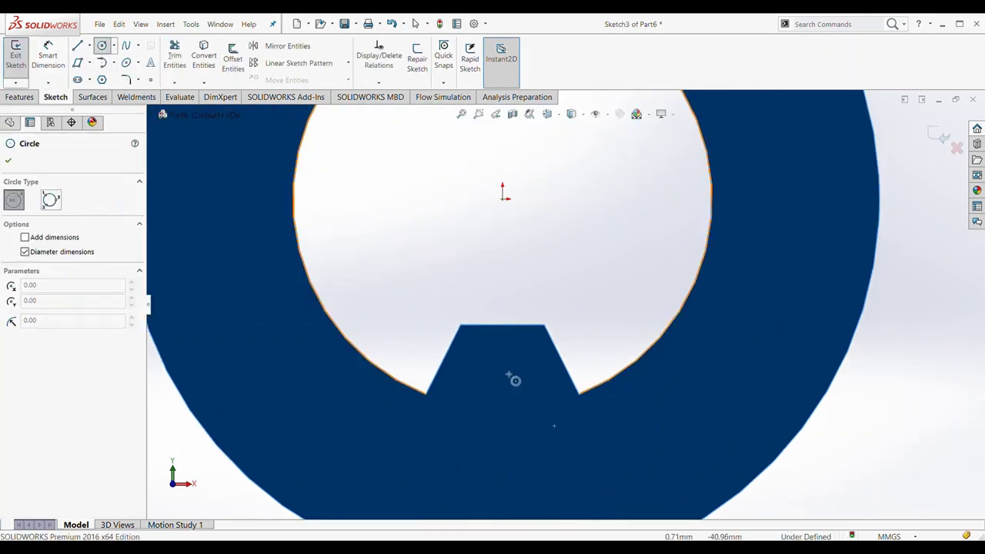
pyautogui.click(502, 376)
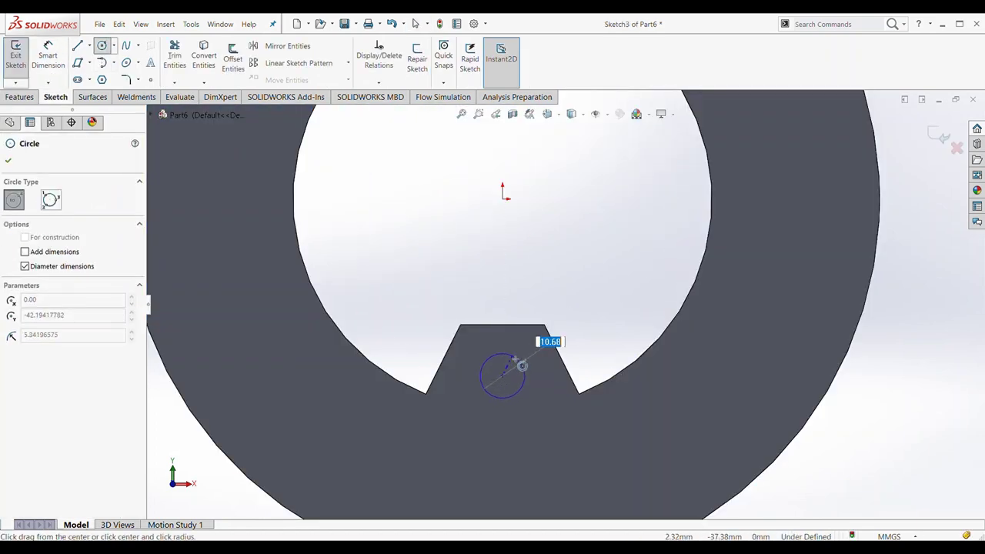
pyautogui.click(519, 360)
# Dimension the circle to Ø10.5 and its centre 41 mm below the origin.
pyautogui.click(48, 56)
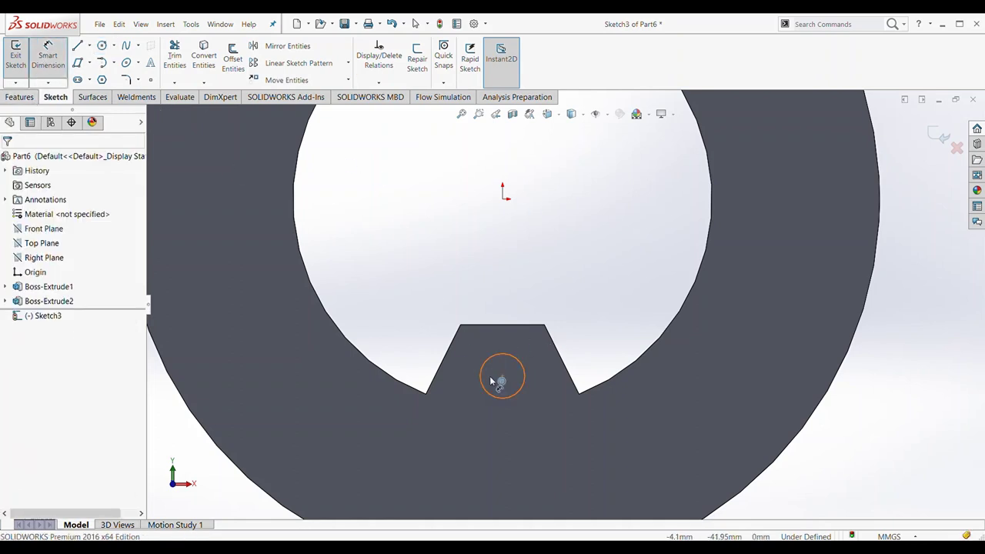
pyautogui.click(526, 387)
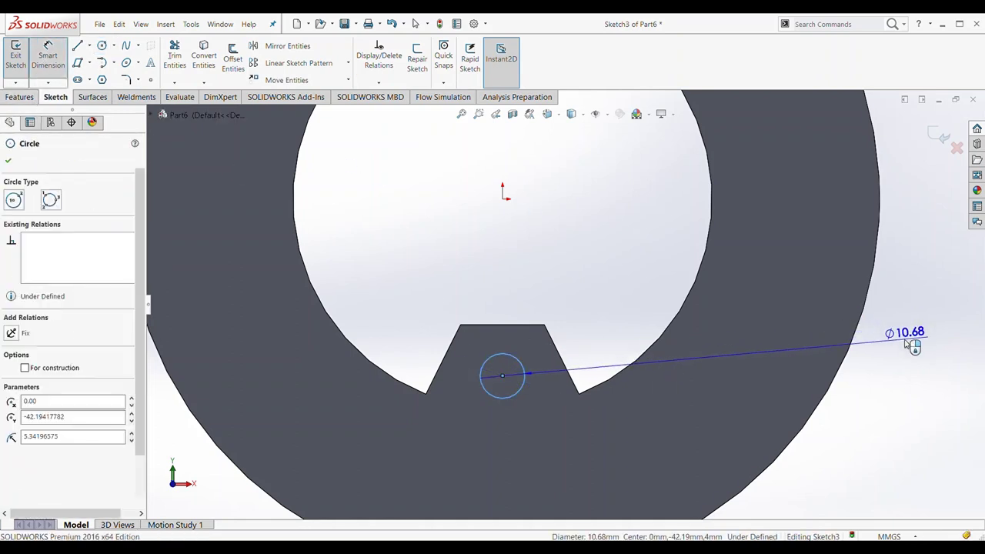
pyautogui.click(903, 339)
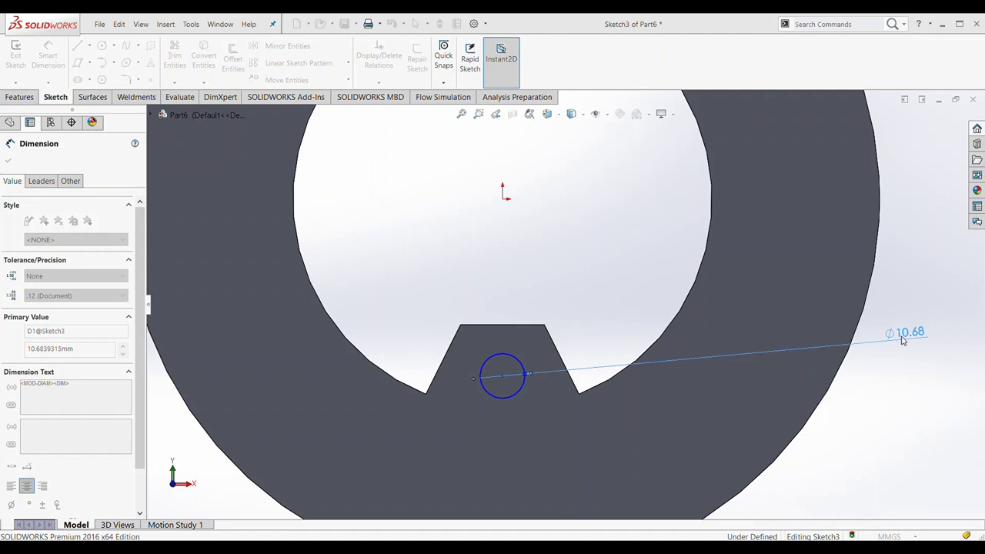
pyautogui.write('10.5')
pyautogui.press('Return')
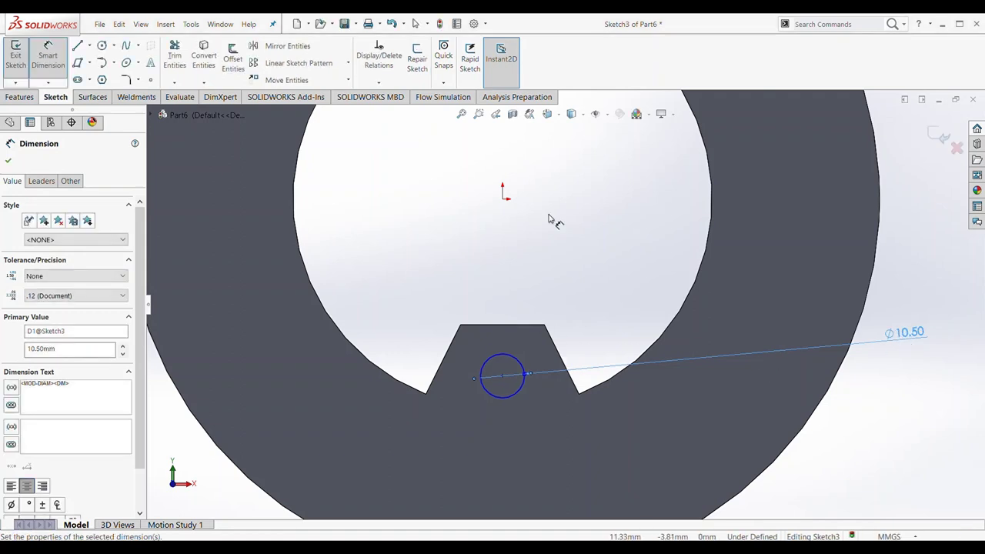
pyautogui.click(503, 199)
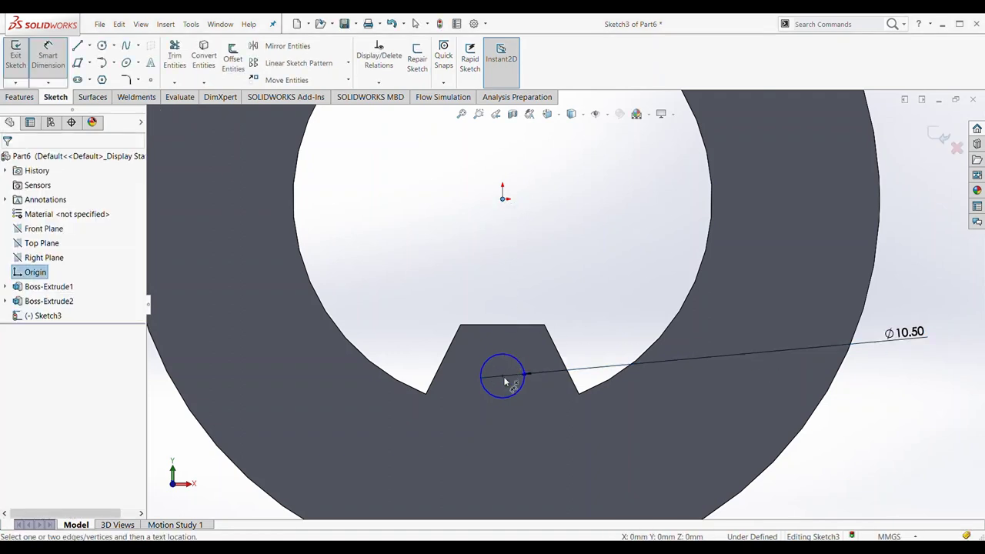
pyautogui.click(503, 376)
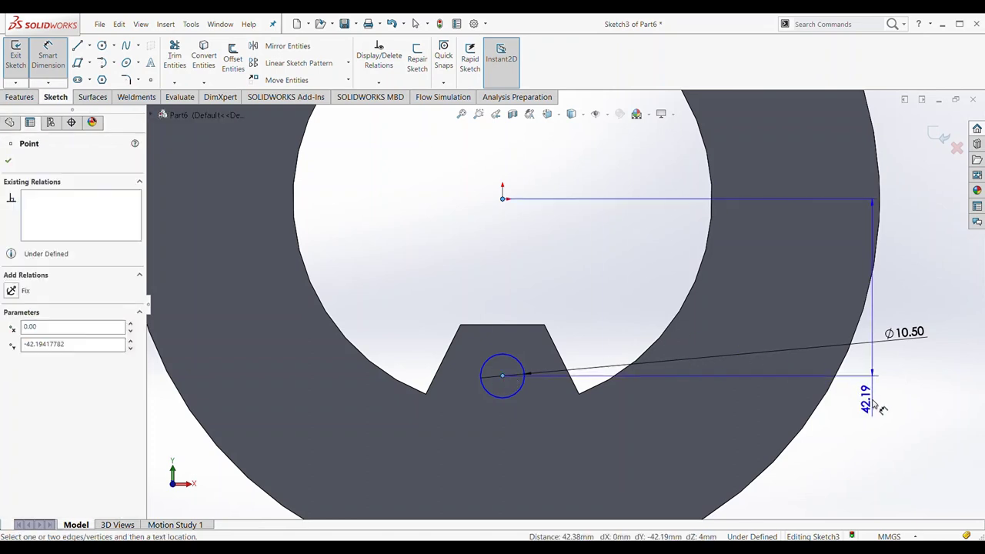
pyautogui.click(880, 400)
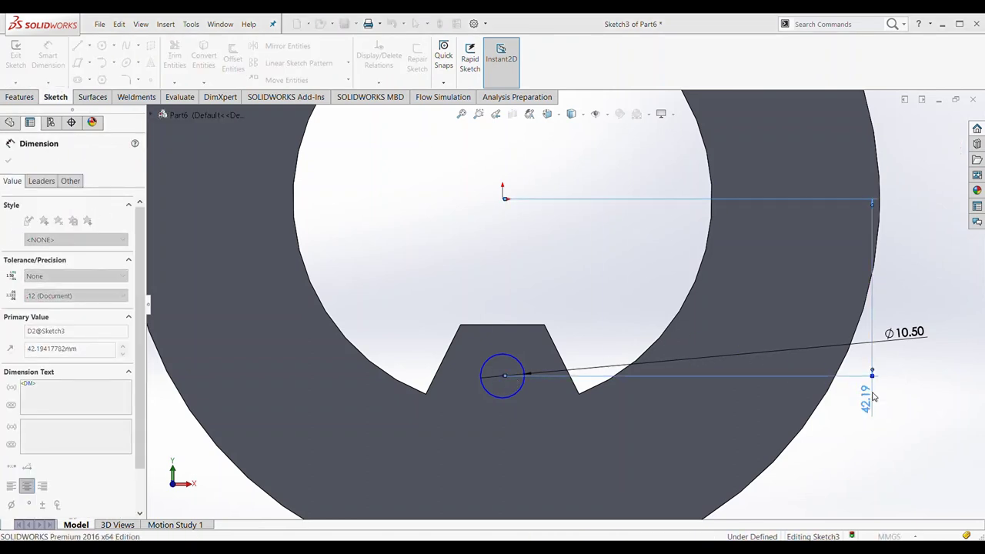
pyautogui.write('41')
pyautogui.press('Return')
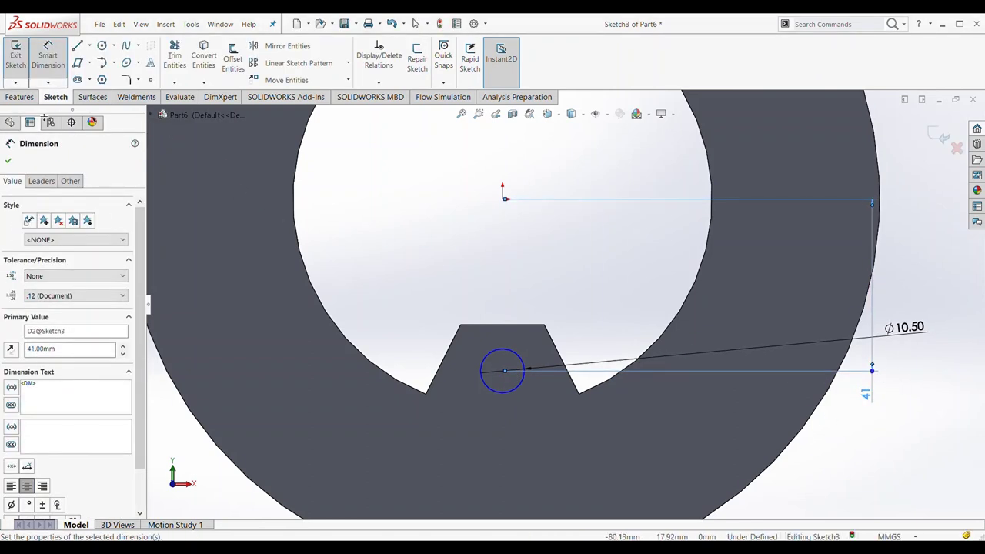
pyautogui.click(20, 97)
pyautogui.click(182, 58)
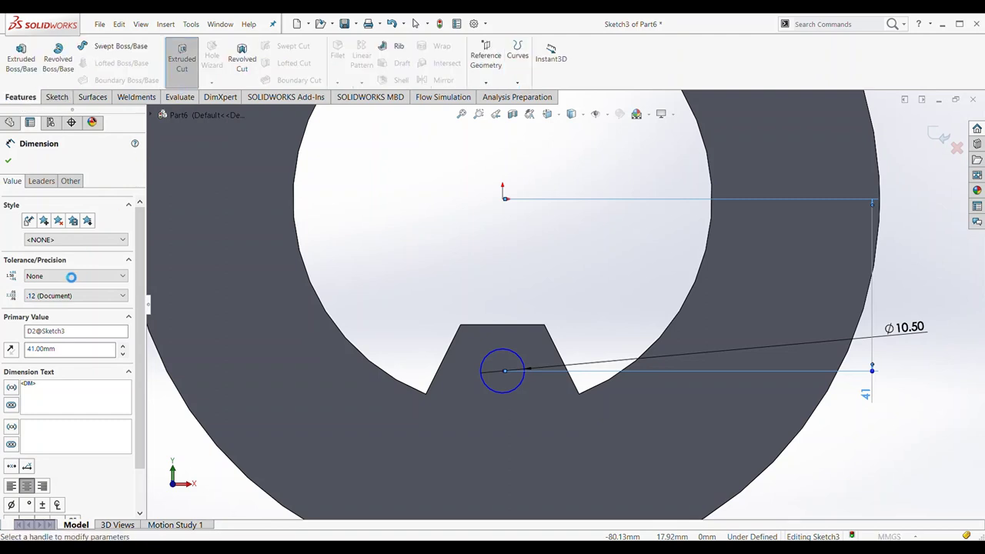
# Set the Extruded Cut's end condition to Through All and accept the Ø10.50 hole.
pyautogui.click(66, 234)
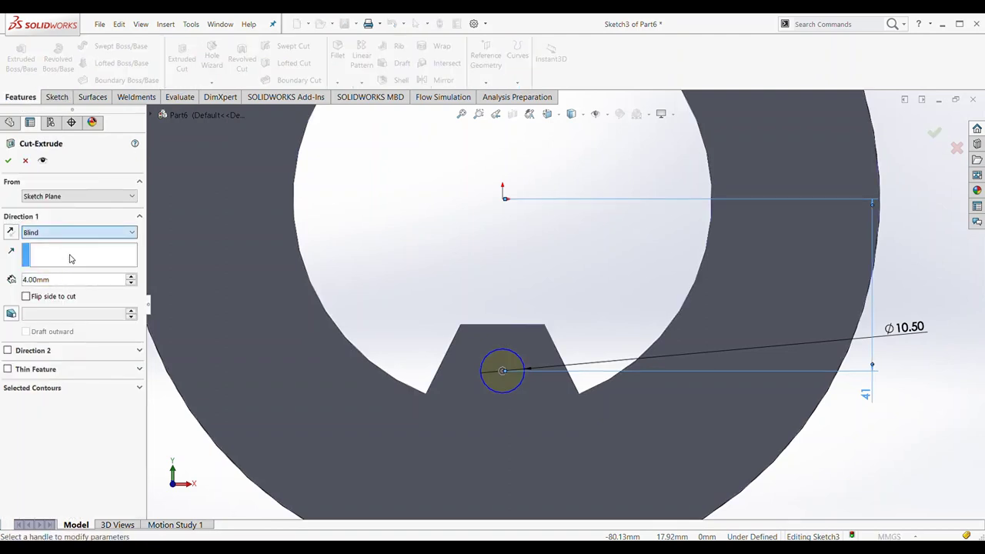
pyautogui.click(69, 258)
pyautogui.moveTo(222, 339); pyautogui.dragTo(317, 385, button='middle')
pyautogui.click(7, 160)
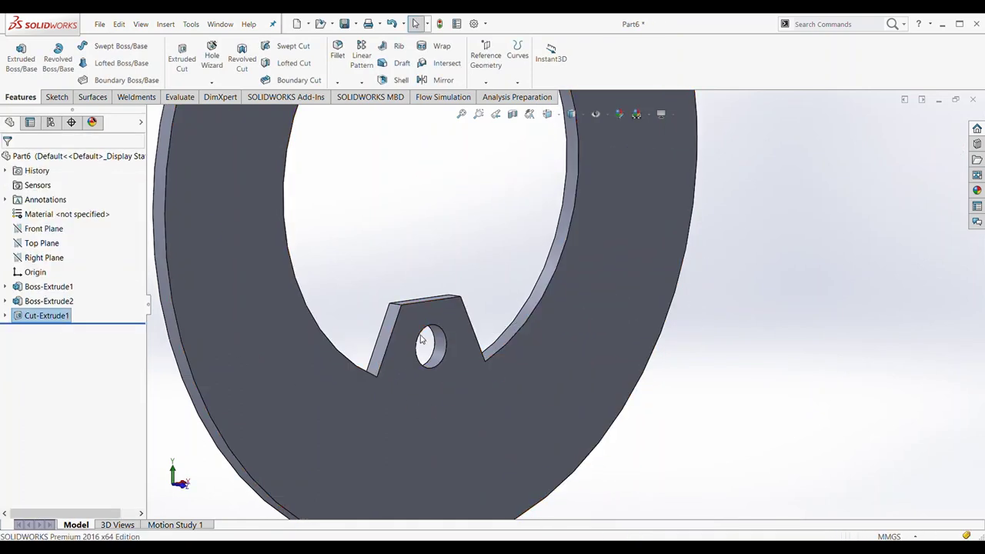
pyautogui.moveTo(391, 394)
pyautogui.mouseDown(button='middle')
pyautogui.moveTo(499, 279)
pyautogui.moveTo(506, 335)
pyautogui.moveTo(470, 374)
pyautogui.mouseUp(button='middle')
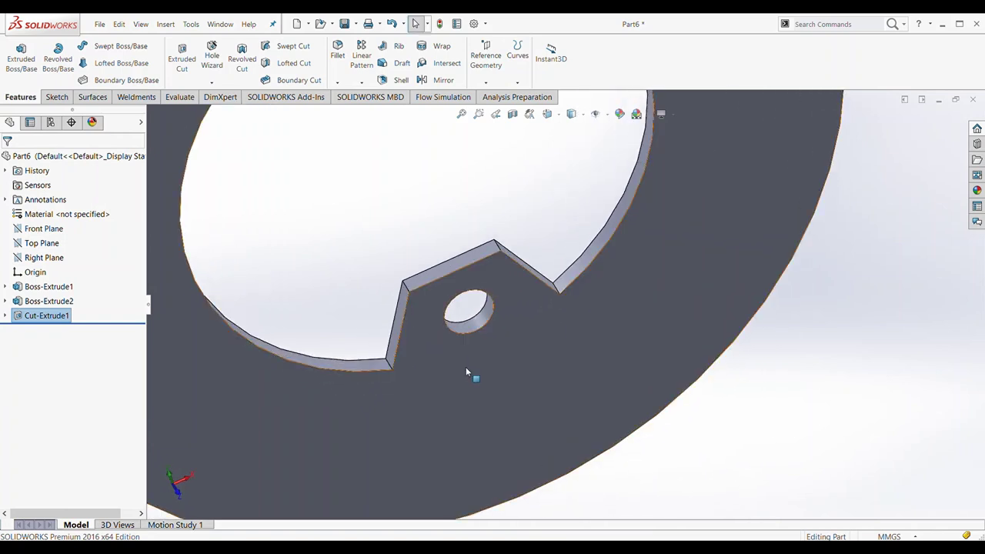
# Fillet both outer corner edges of the tab at 4 mm using Multiple radius fillet.
pyautogui.click(339, 53)
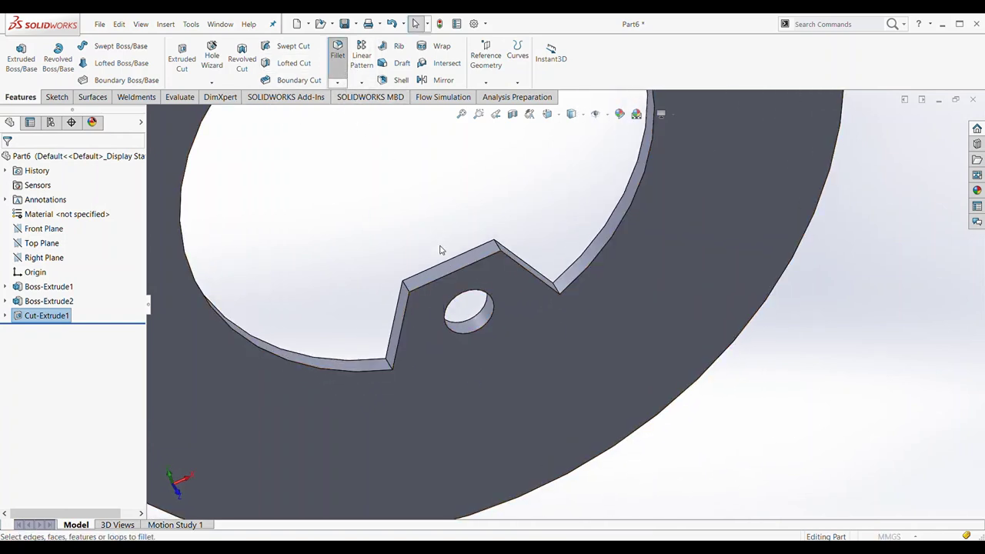
pyautogui.scroll(-2, 429, 291)
pyautogui.click(407, 286)
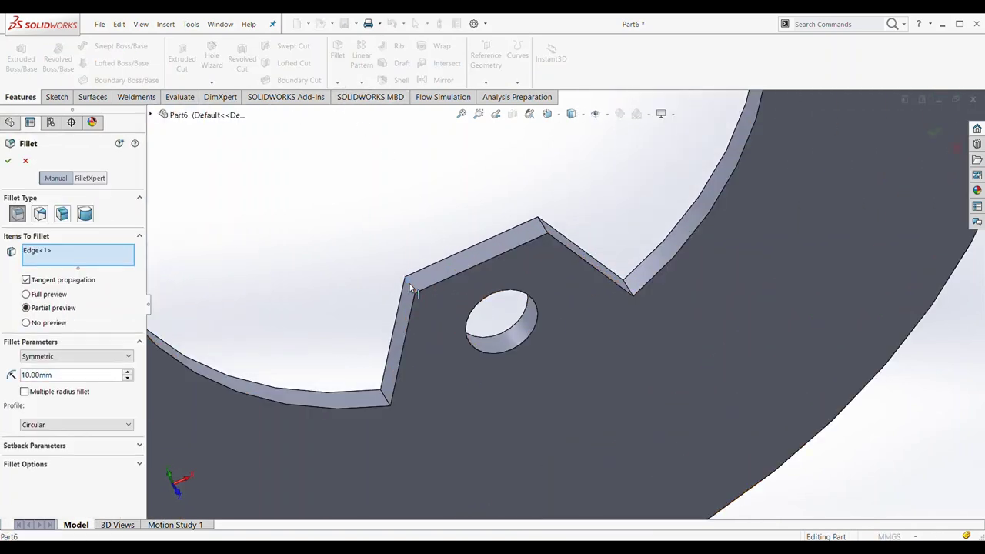
pyautogui.click(545, 231)
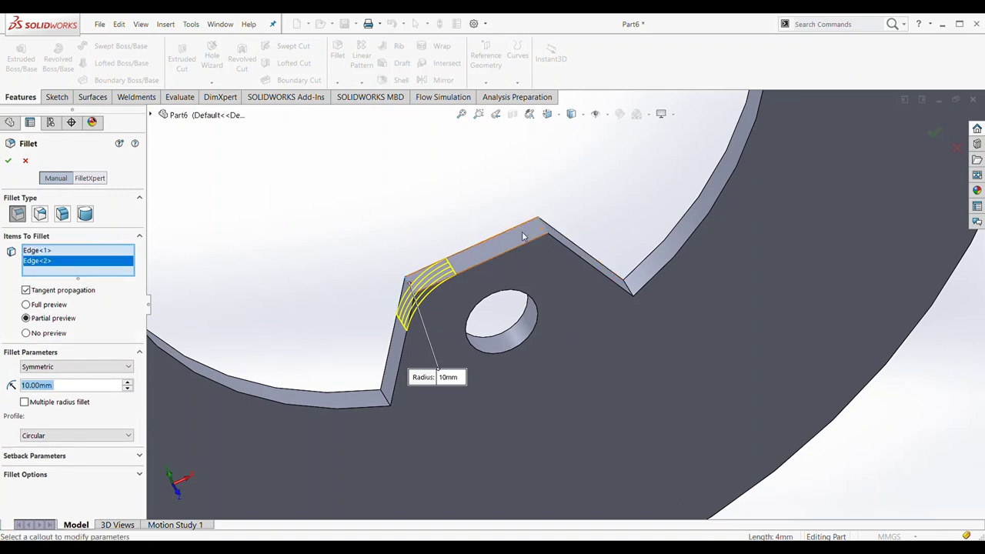
pyautogui.click(24, 402)
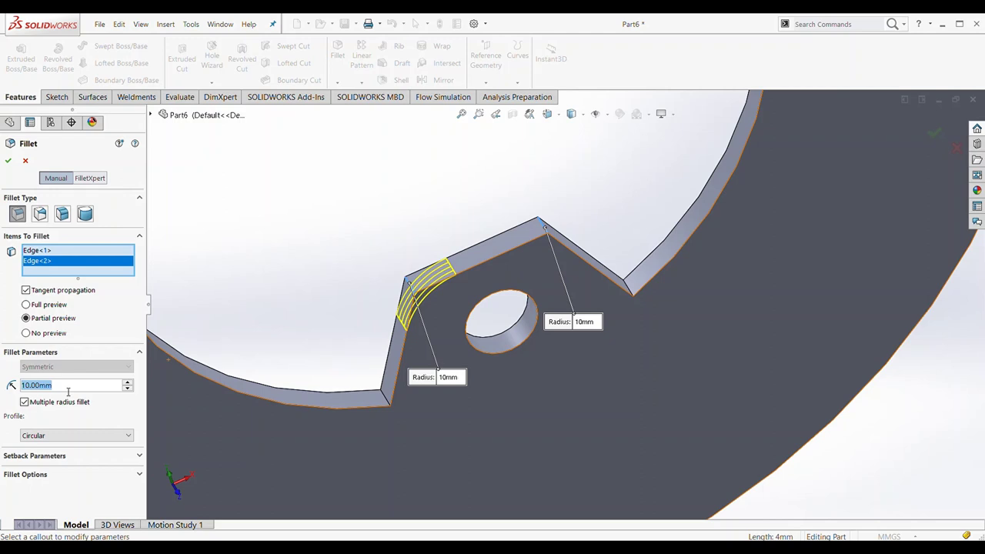
pyautogui.write('4')
pyautogui.click(452, 377)
pyautogui.write('4')
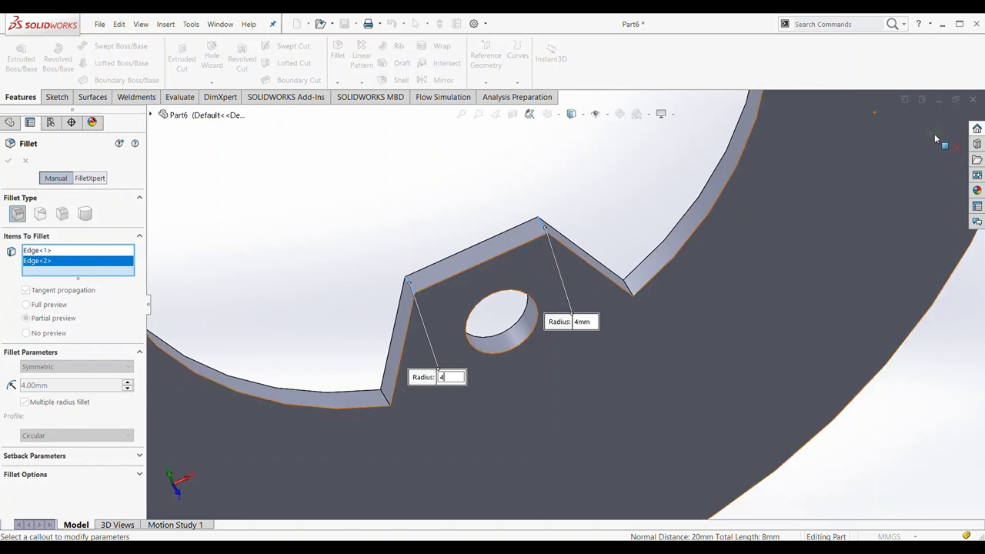
pyautogui.press('Return')
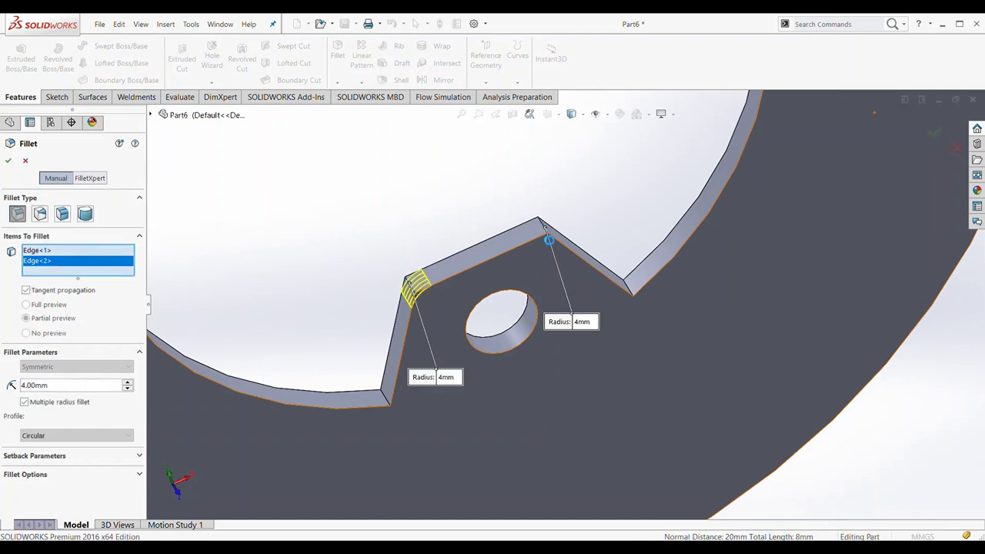
pyautogui.rightClick(548, 240)
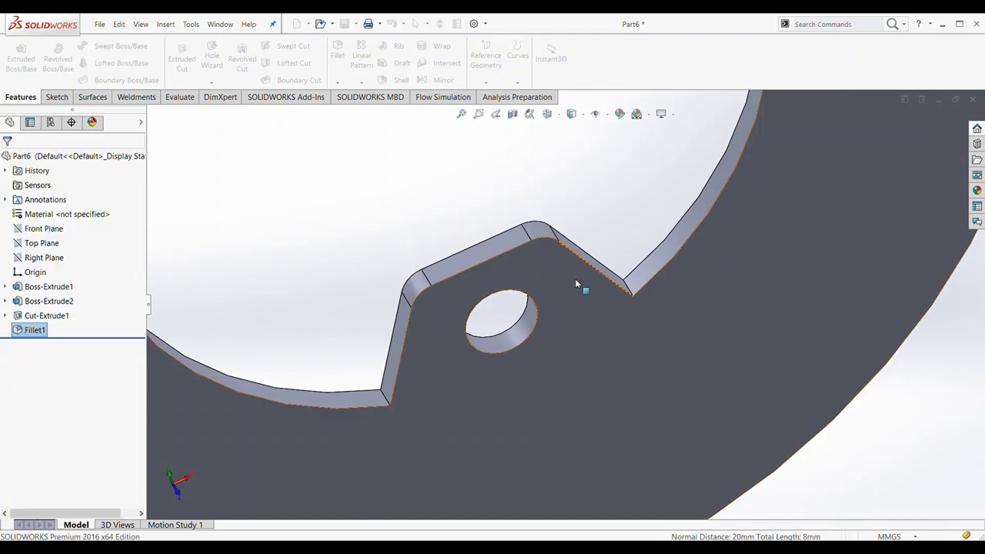
# Fillet the two tab-to-ring base corner edges at 5 mm with Multiple radius fillet.
pyautogui.click(338, 50)
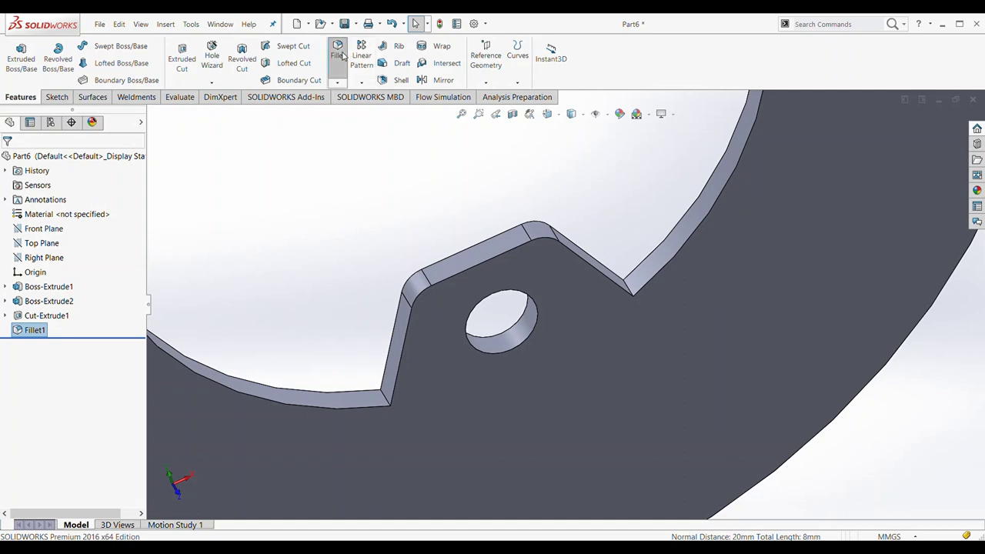
pyautogui.click(385, 401)
pyautogui.moveTo(654, 359); pyautogui.dragTo(615, 301, button='middle')
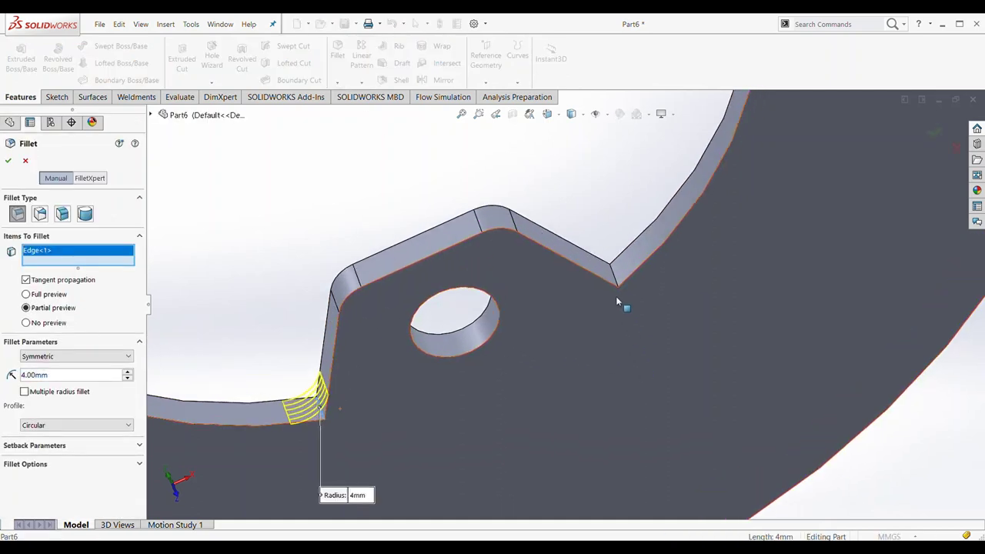
pyautogui.click(613, 276)
pyautogui.write('5')
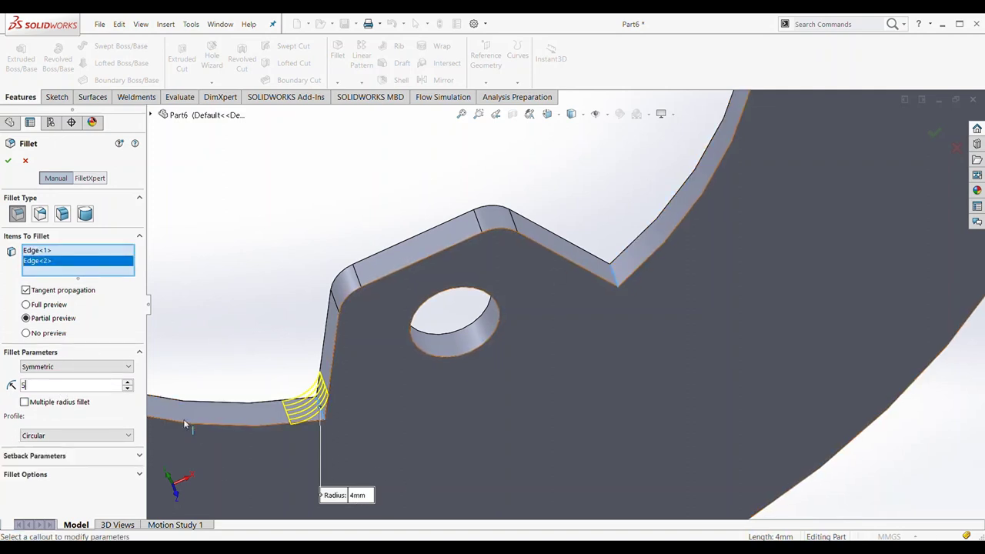
pyautogui.click(25, 402)
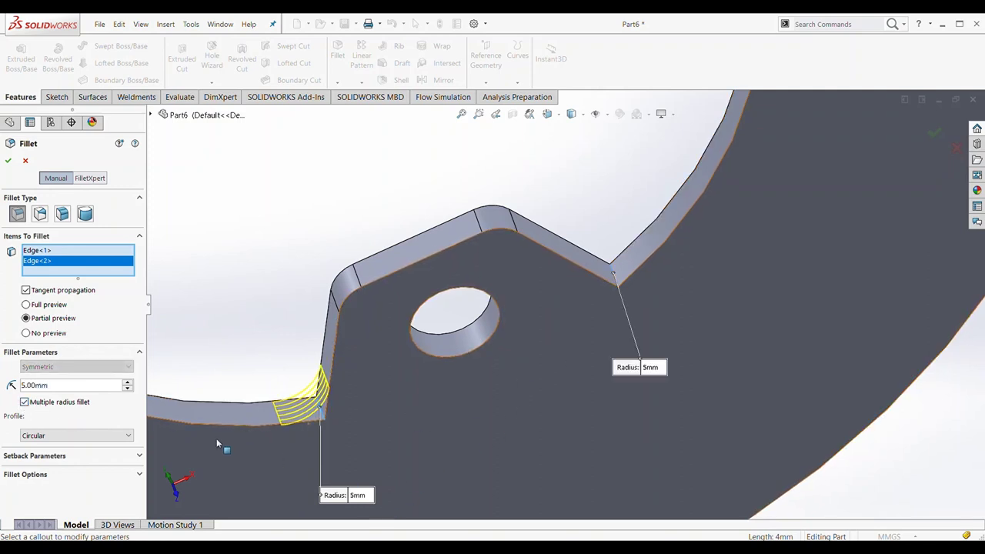
pyautogui.click(9, 161)
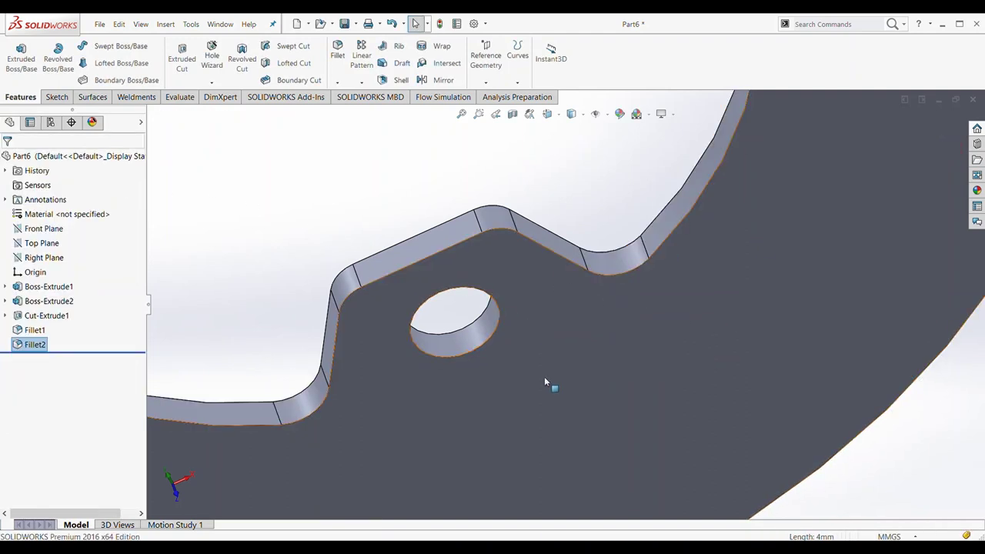
pyautogui.scroll(2, 544, 376)
pyautogui.scroll(2, 555, 358)
pyautogui.scroll(3, 564, 374)
# From the front view, drop a linear pattern and begin a circular pattern of the fillet.
pyautogui.hotkey('ctrl', '1')
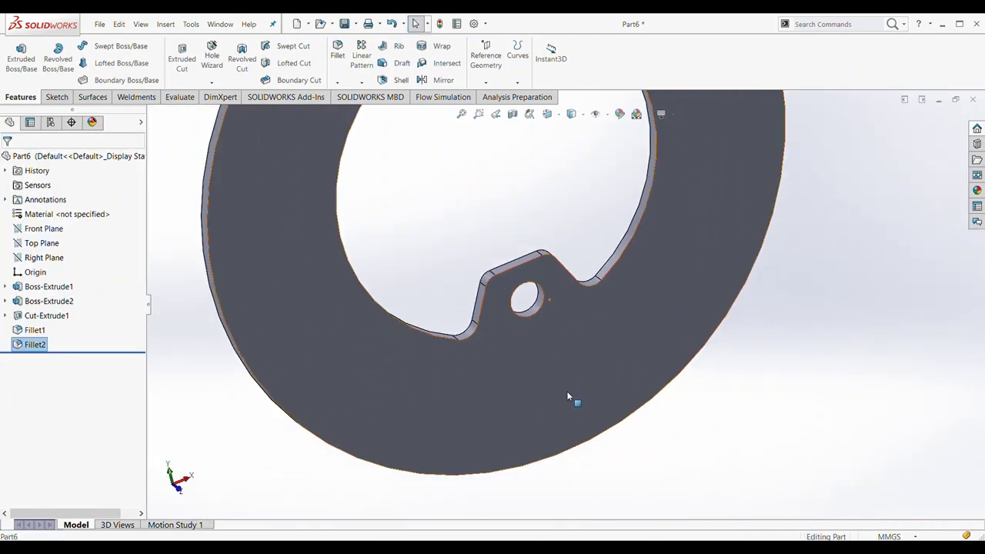
pyautogui.click(362, 58)
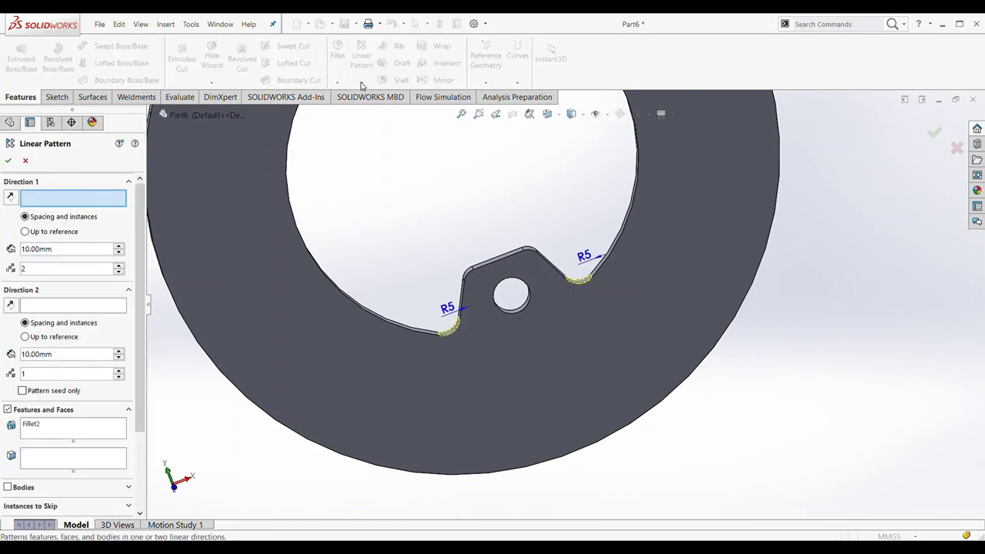
pyautogui.press('Escape')
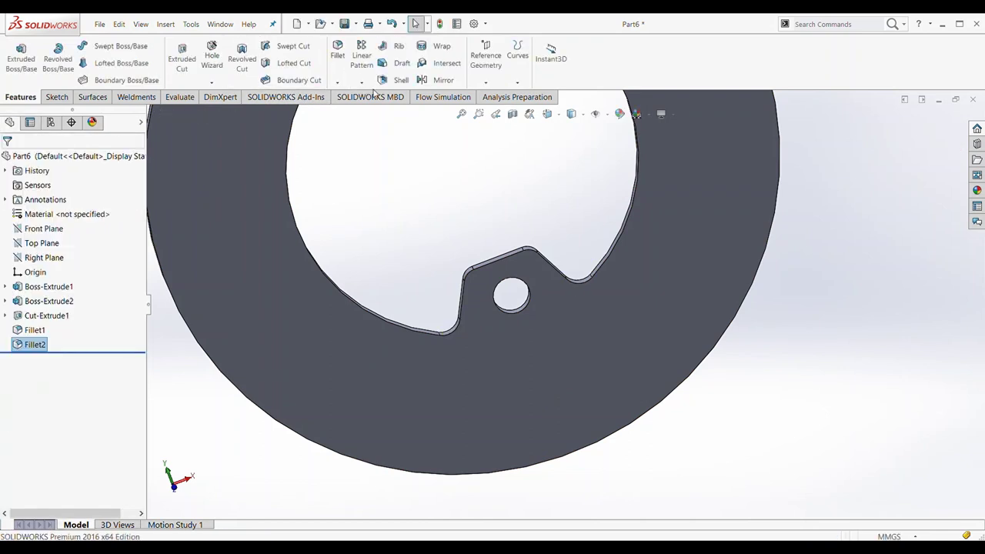
pyautogui.click(361, 82)
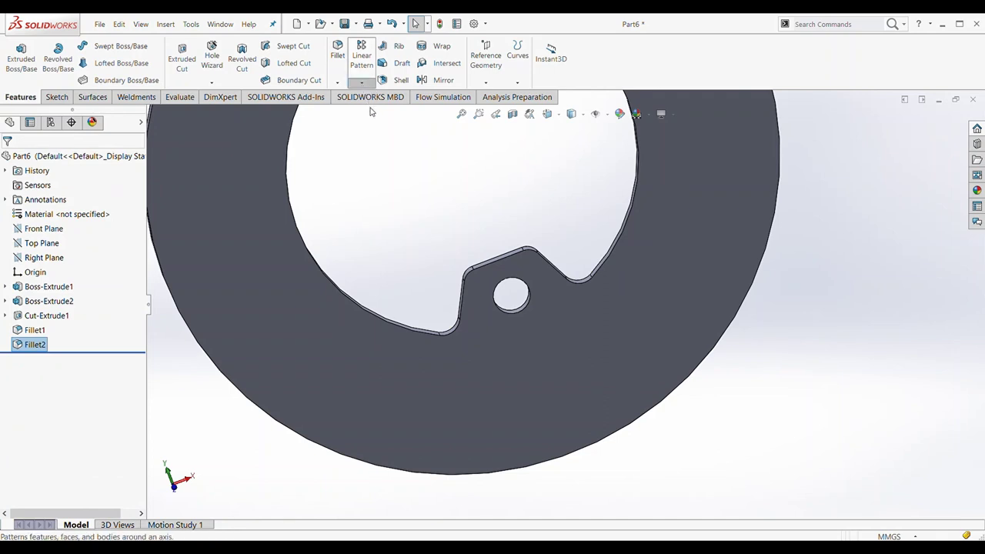
pyautogui.click(369, 110)
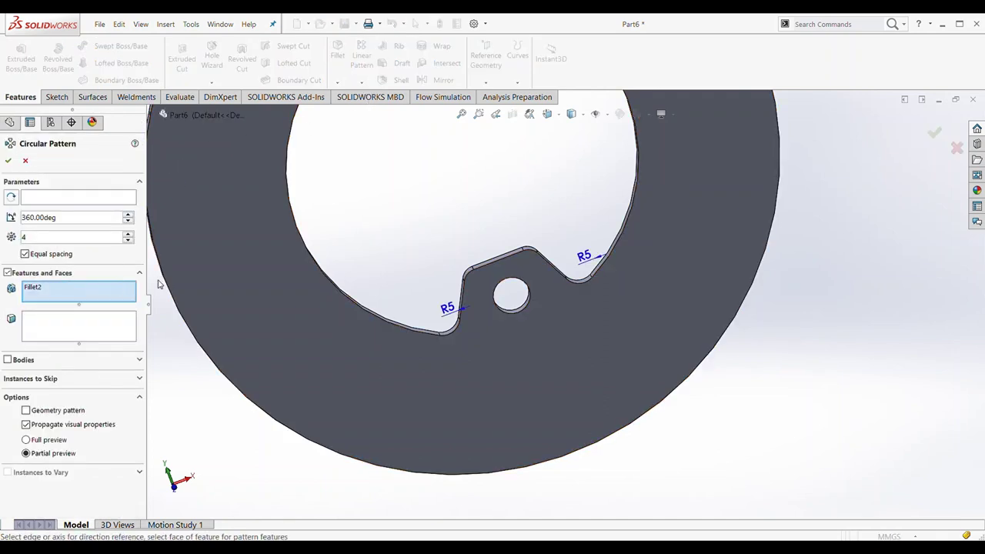
pyautogui.press('z')
# Add Fillet1, Cut-Extrude1 and Boss-Extrude2, and pattern them 4 times around the central hole edge.
pyautogui.click(153, 115)
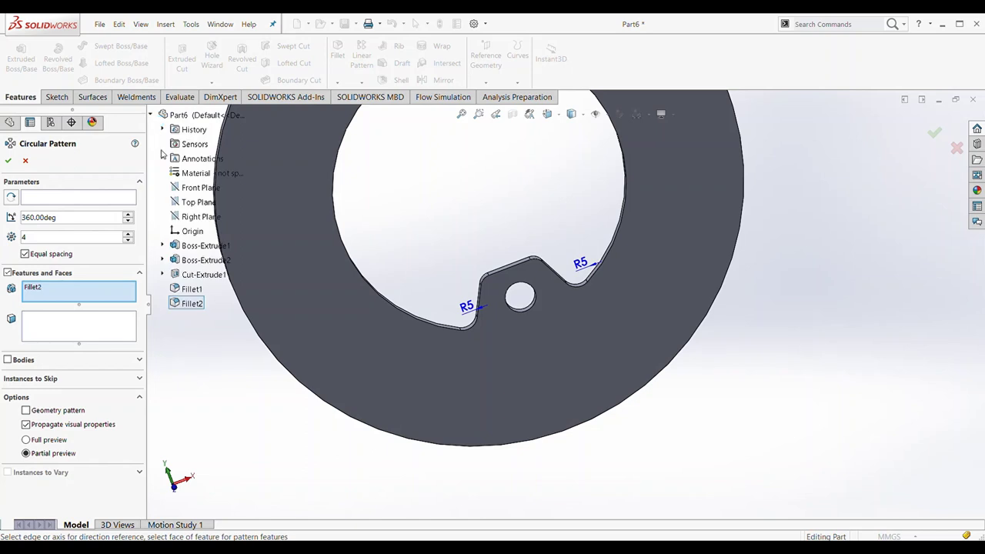
pyautogui.click(197, 290)
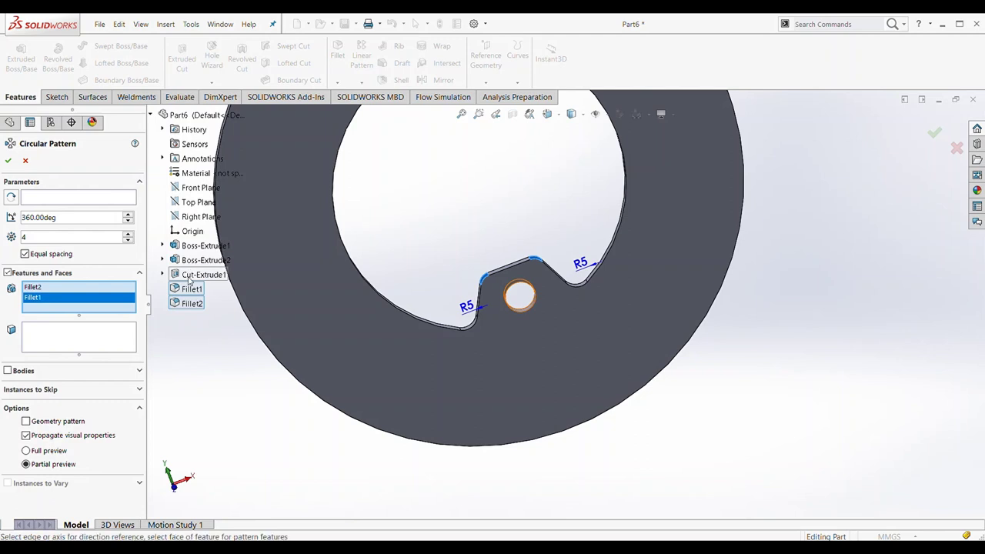
pyautogui.click(194, 279)
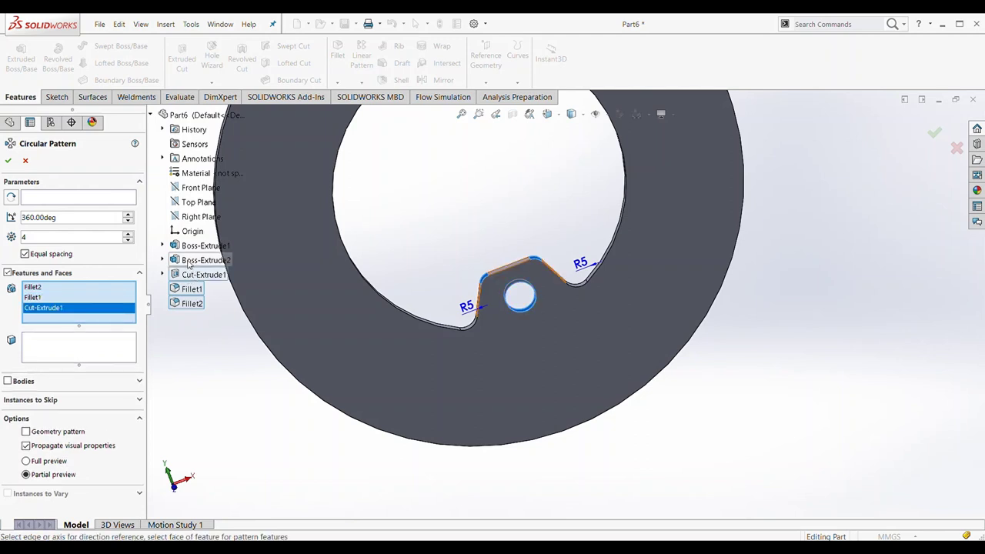
pyautogui.click(188, 263)
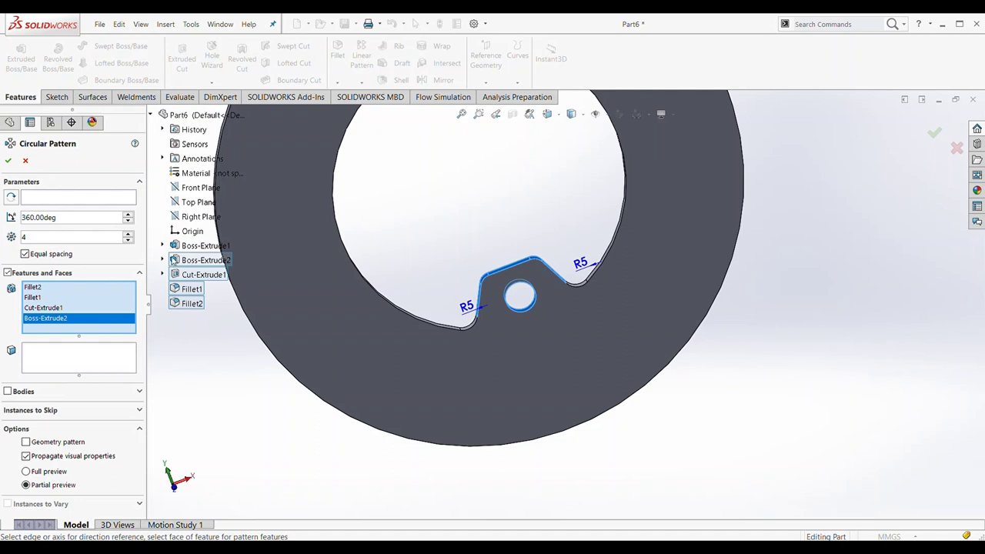
pyautogui.click(44, 201)
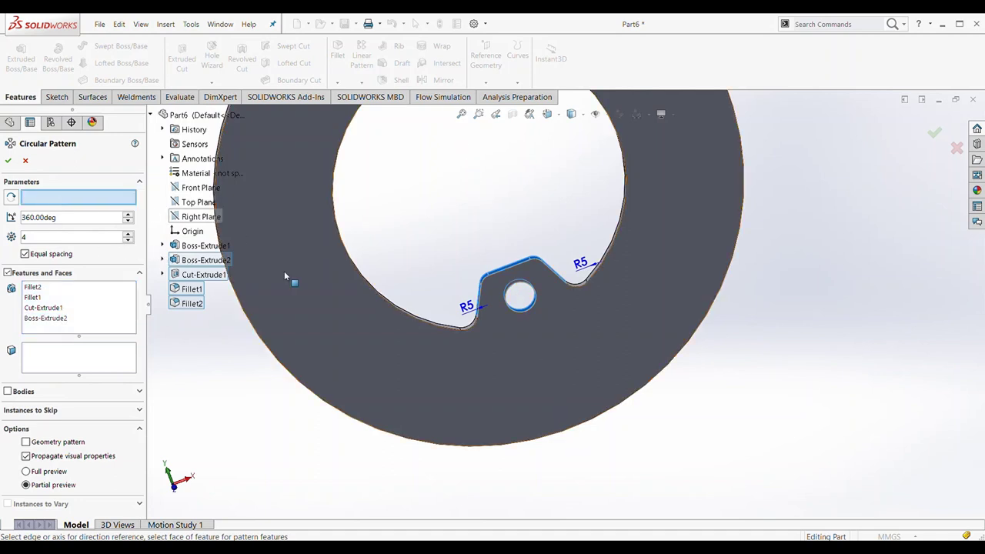
pyautogui.click(393, 303)
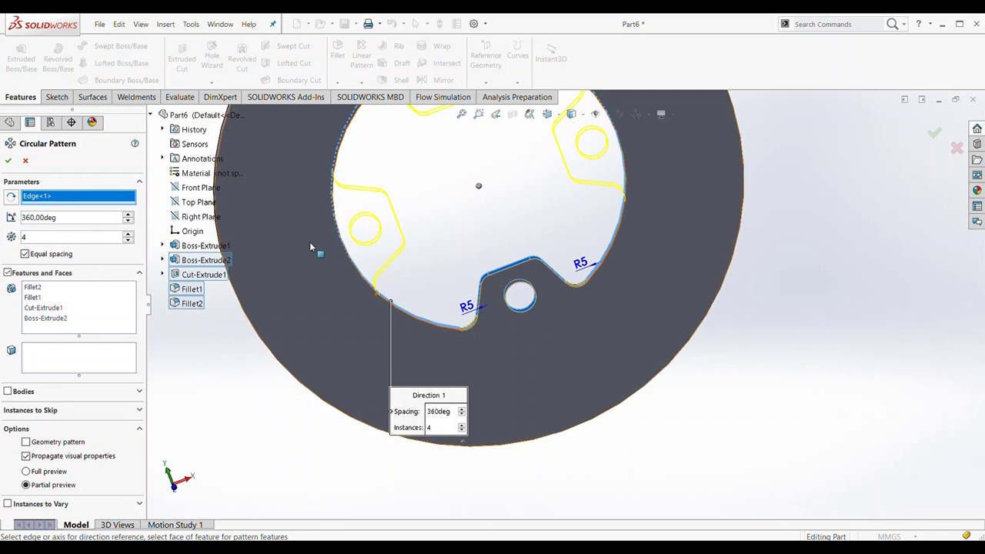
pyautogui.click(8, 160)
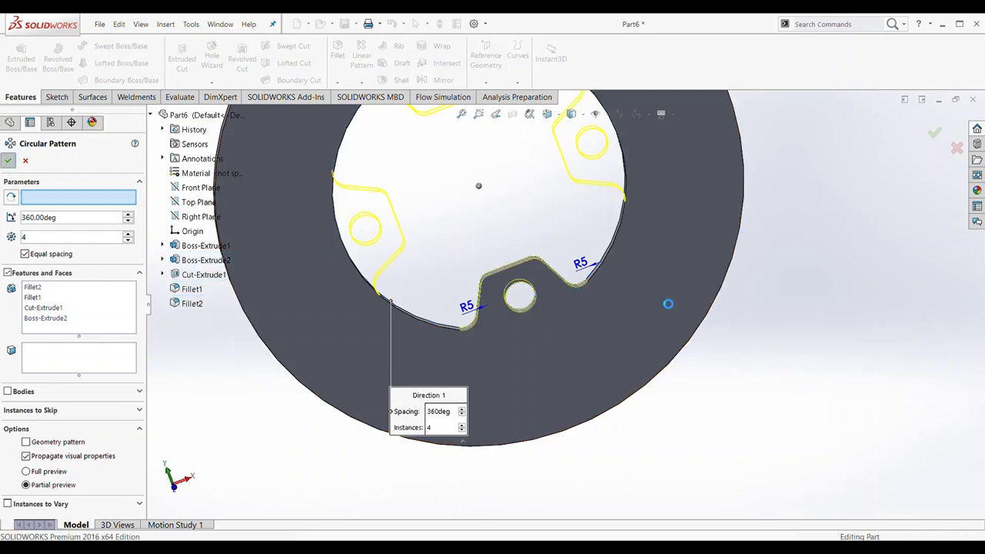
pyautogui.scroll(2, 682, 296)
pyautogui.scroll(1, 682, 296)
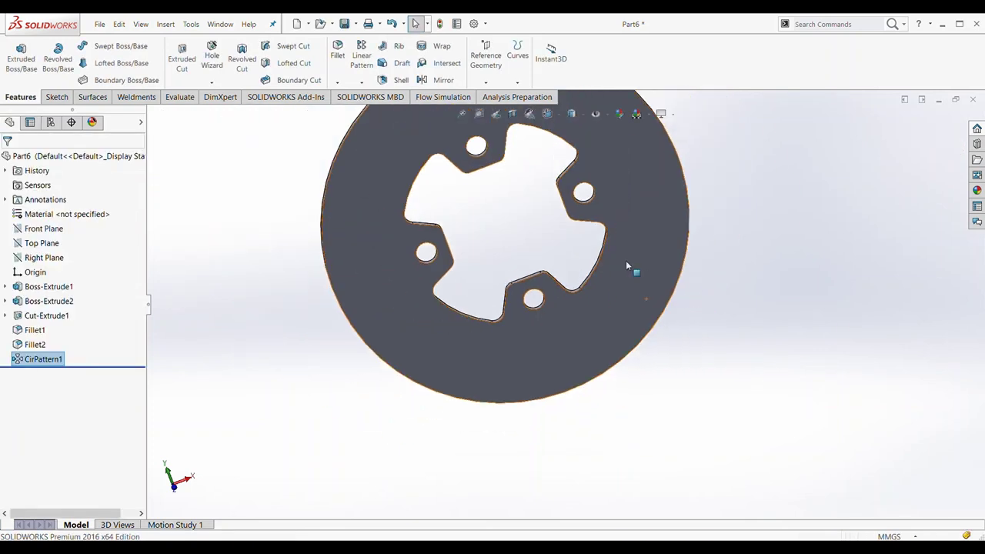
# Sketch on the disc's front face, viewed normal, with a centreline from the disc centre to the rim.
pyautogui.click(646, 269)
pyautogui.click(718, 242)
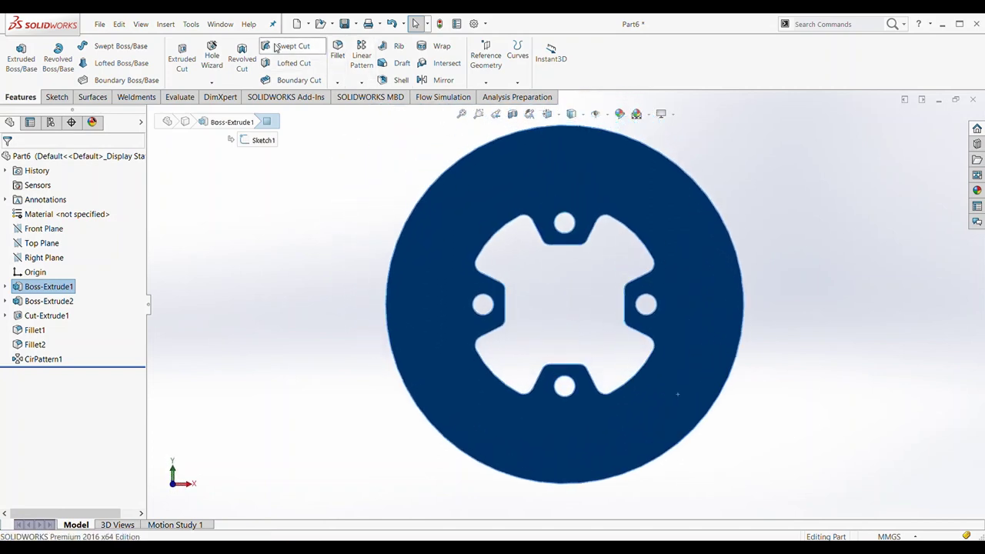
pyautogui.click(57, 97)
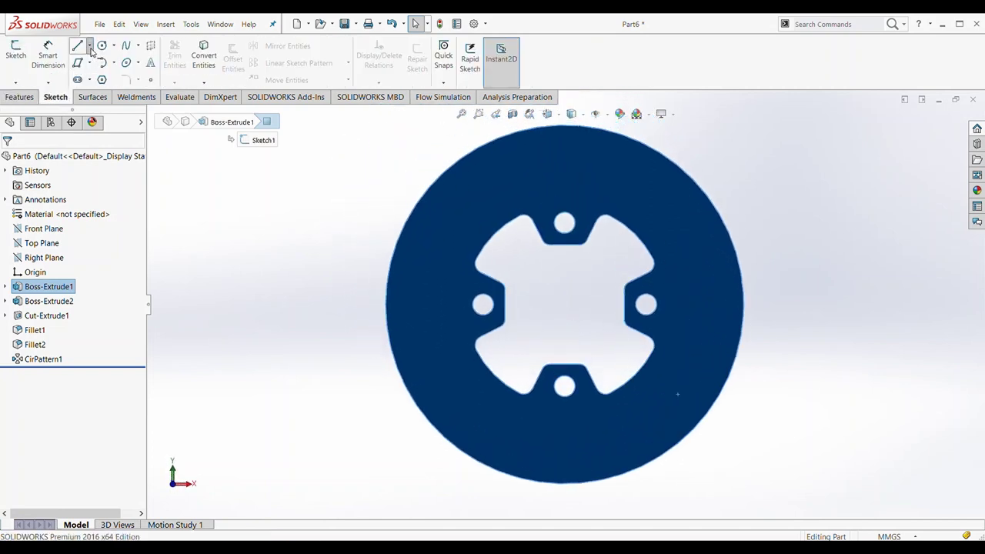
pyautogui.click(89, 46)
pyautogui.click(116, 75)
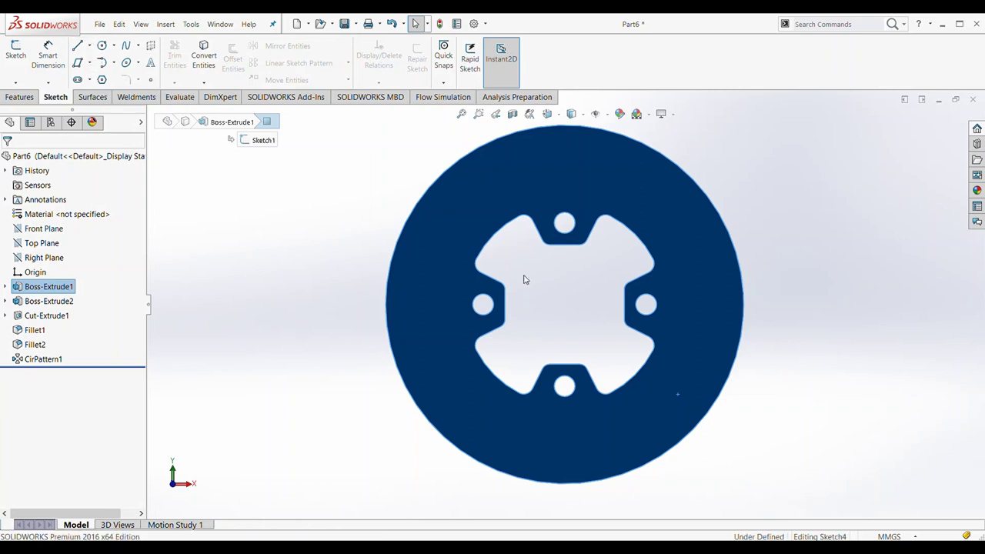
pyautogui.click(565, 304)
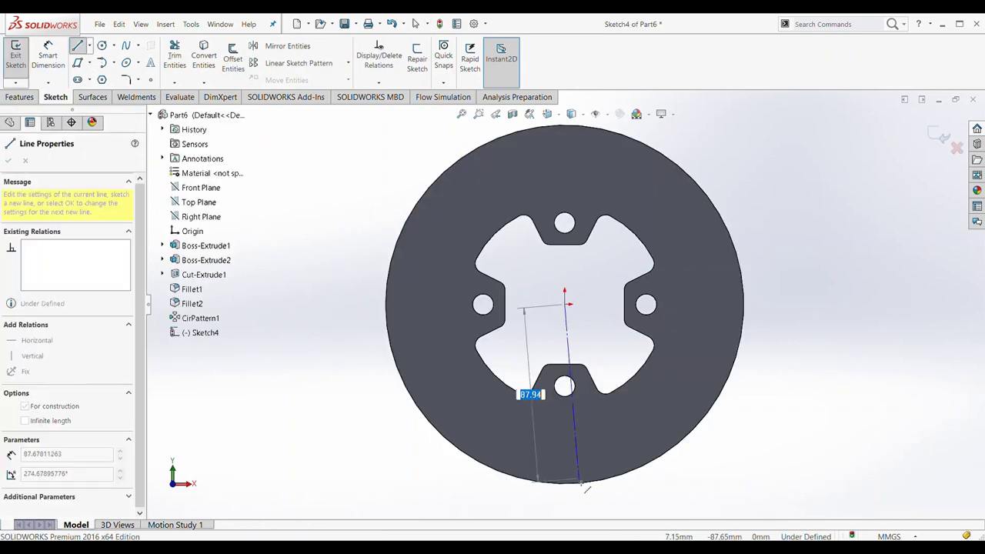
pyautogui.click(568, 485)
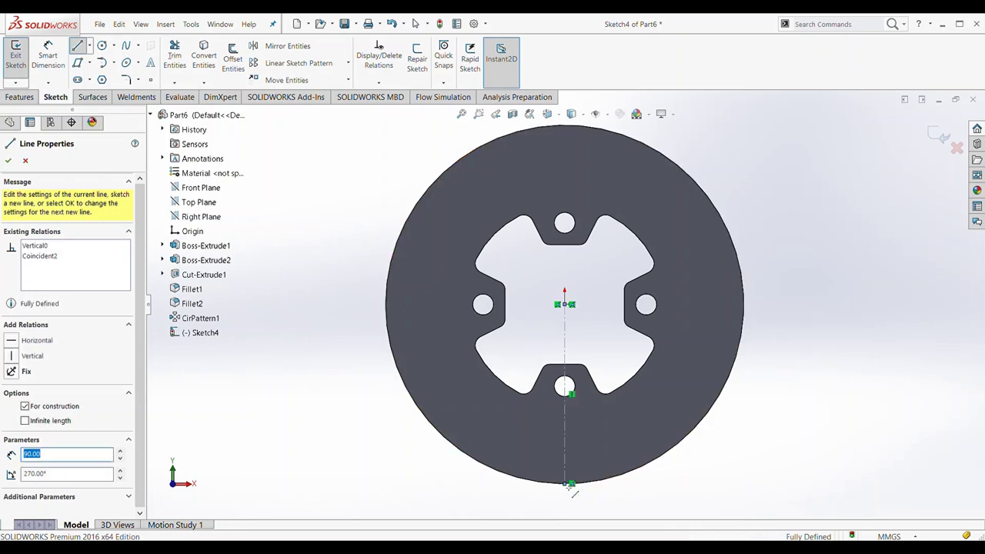
pyautogui.press('Escape')
pyautogui.press('Escape')
pyautogui.scroll(-3, 572, 471)
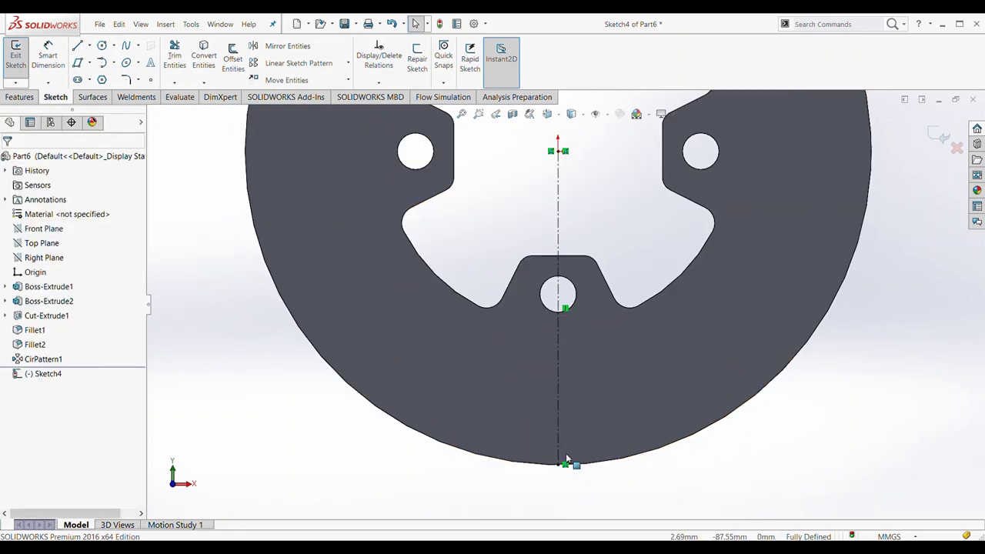
# Draw two circles near the bottom, one on the centreline and one left of it.
pyautogui.click(102, 45)
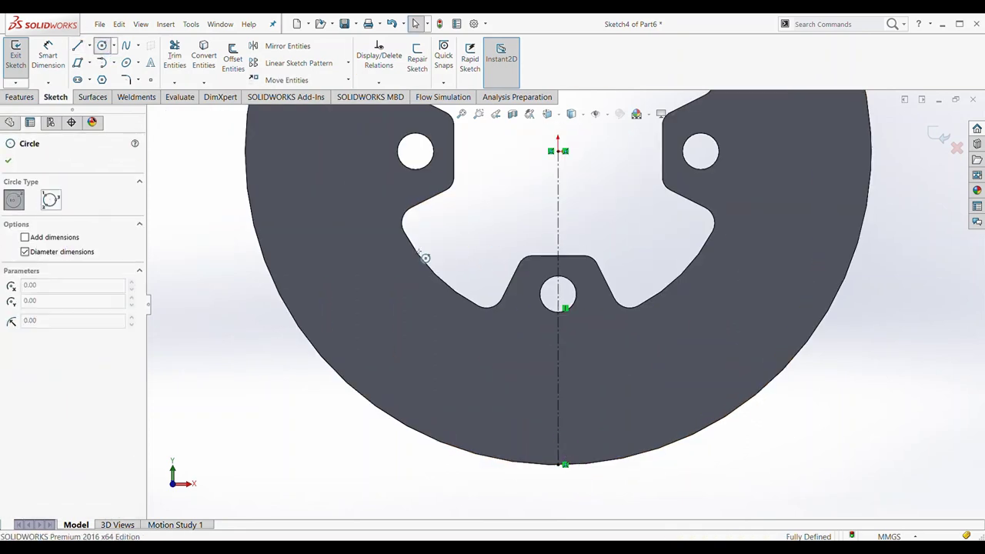
pyautogui.click(558, 418)
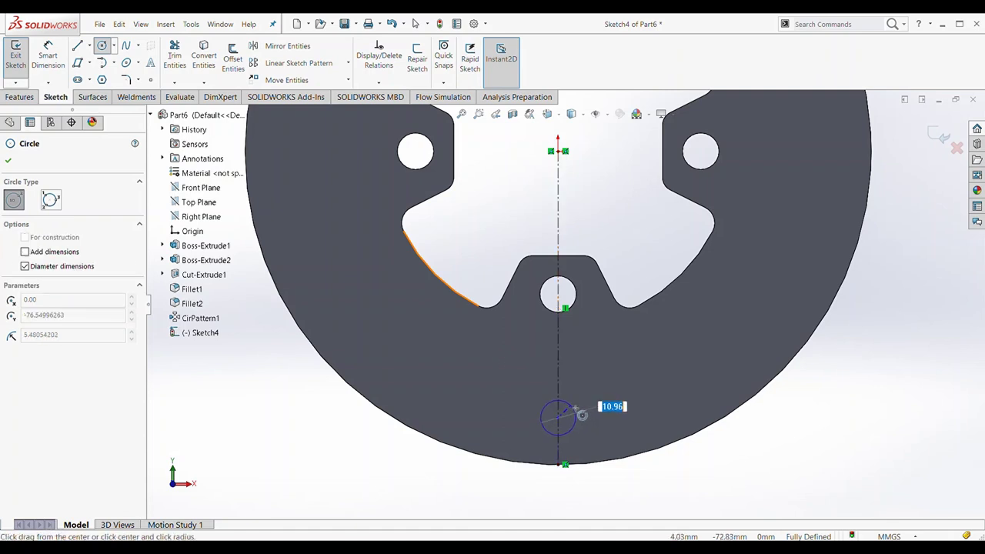
pyautogui.click(545, 404)
pyautogui.click(497, 373)
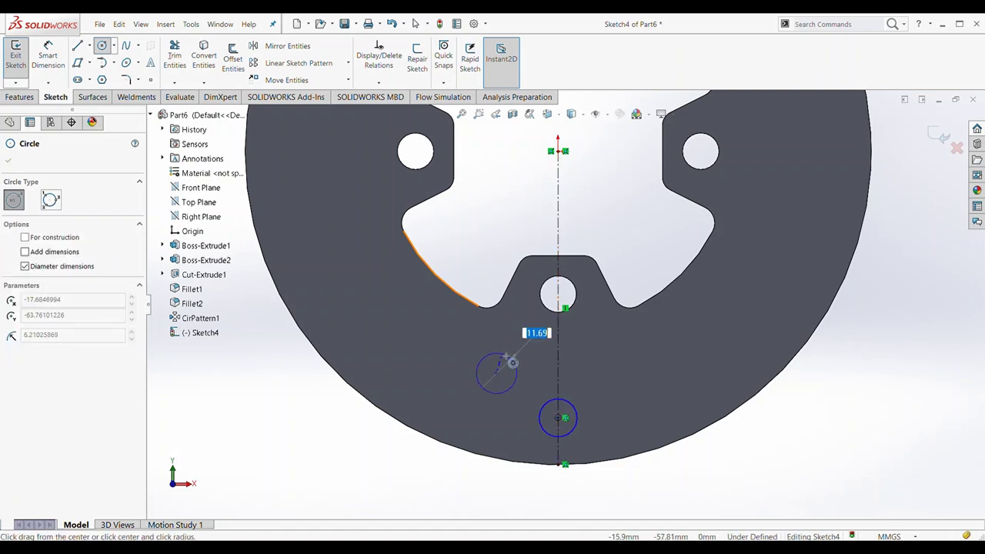
pyautogui.click(513, 359)
# Give both sketch circles an 8 mm diameter.
pyautogui.click(48, 56)
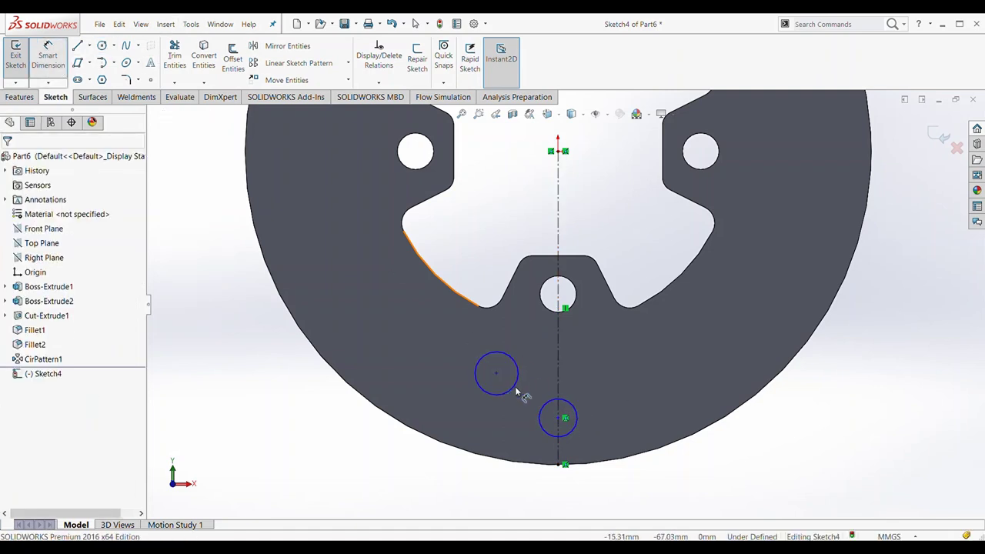
pyautogui.click(550, 433)
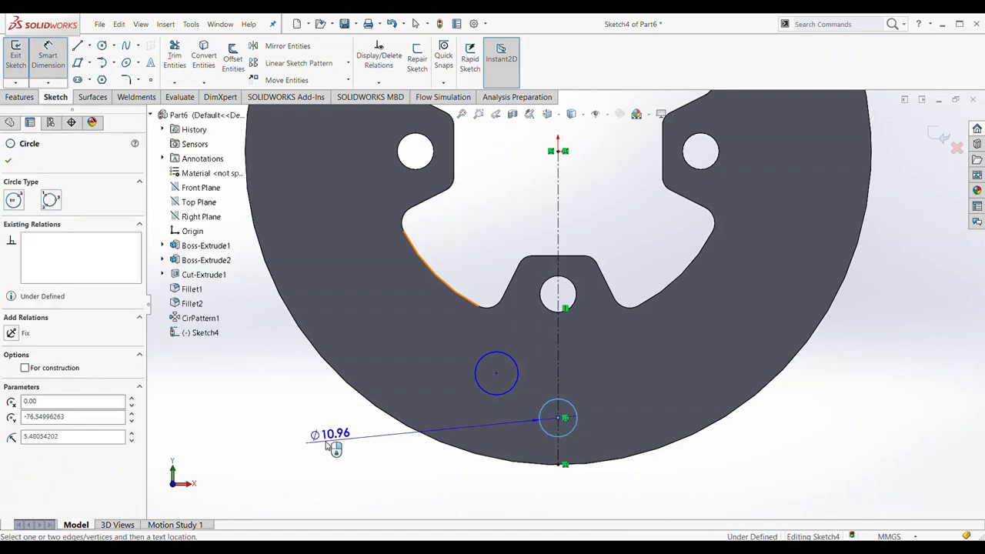
pyautogui.click(314, 446)
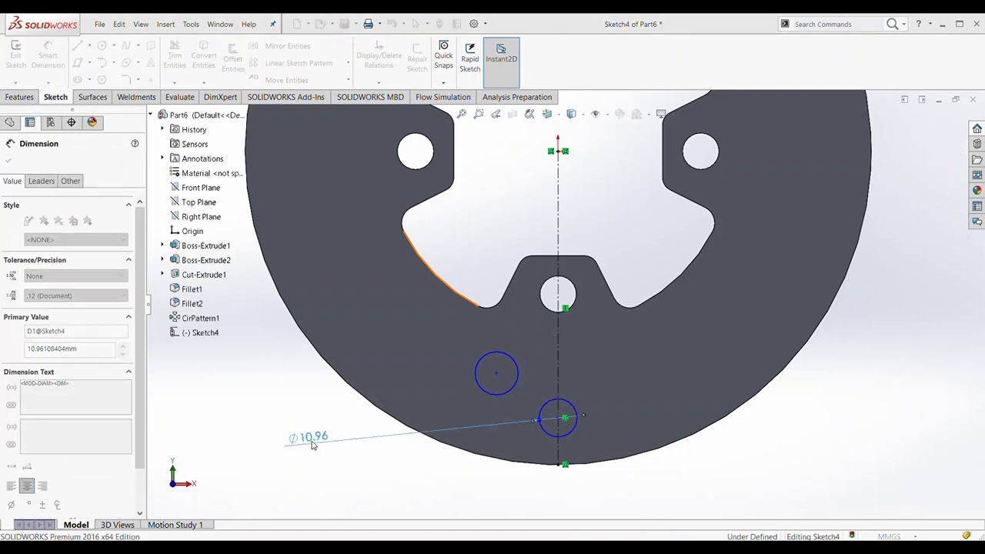
pyautogui.write('8')
pyautogui.press('Return')
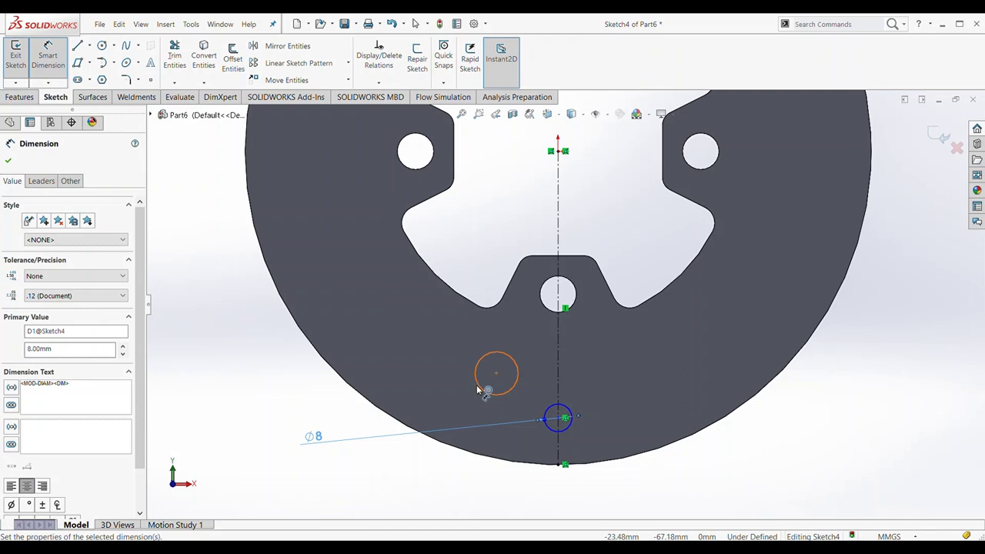
pyautogui.click(477, 390)
pyautogui.click(289, 398)
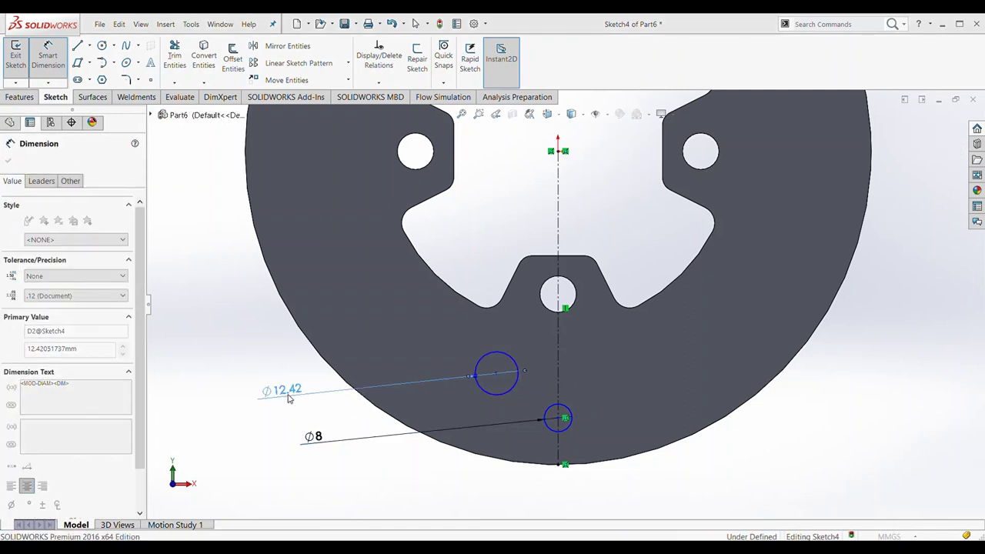
pyautogui.write('8')
pyautogui.press('Return')
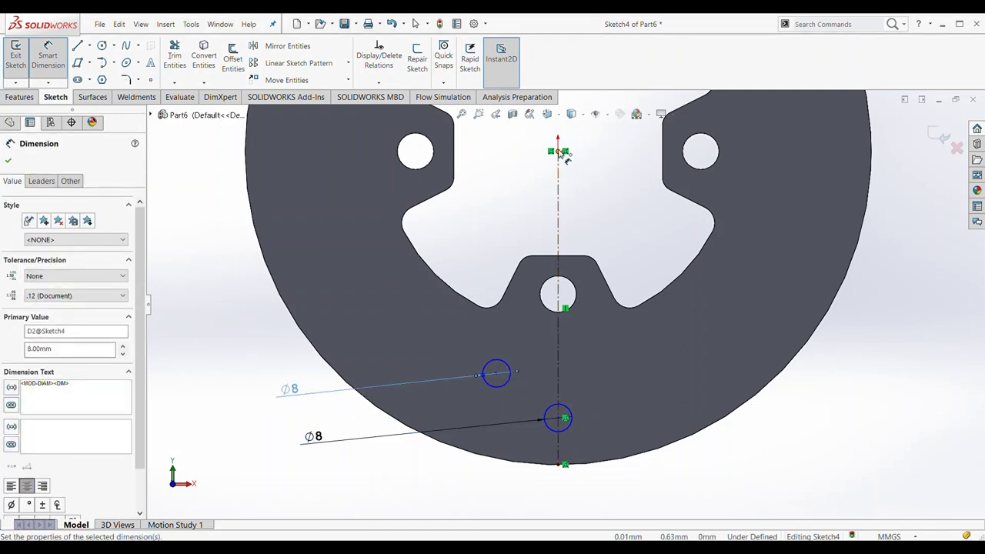
# Add vertical distances from the centreline's top point: 77.62 to the lower circle and 60 to the left circle.
pyautogui.click(559, 150)
pyautogui.click(559, 419)
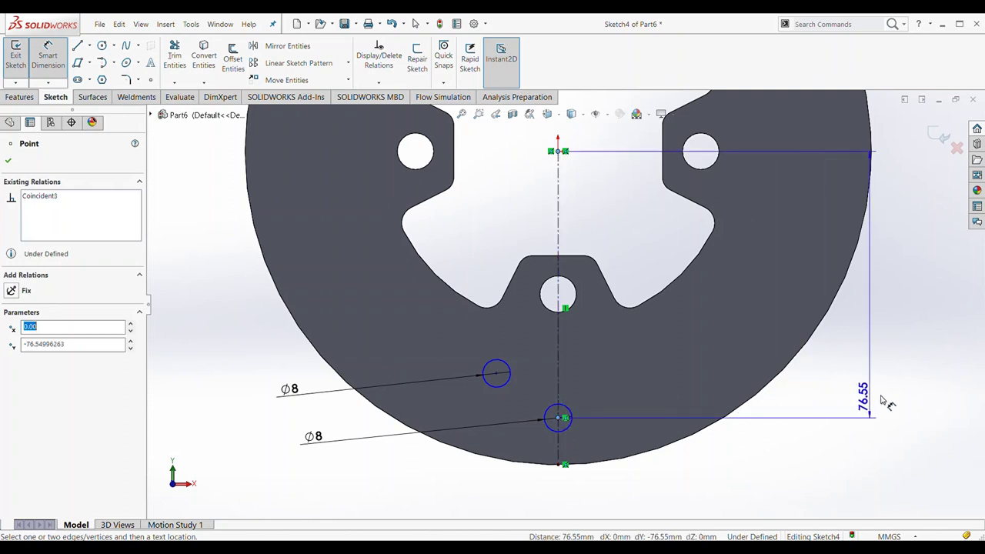
pyautogui.click(884, 400)
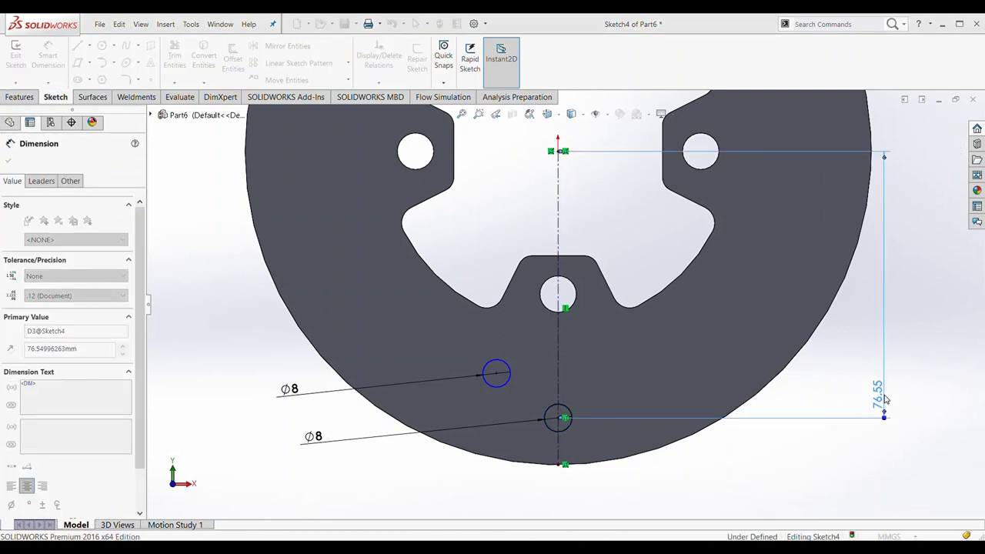
pyautogui.click(498, 374)
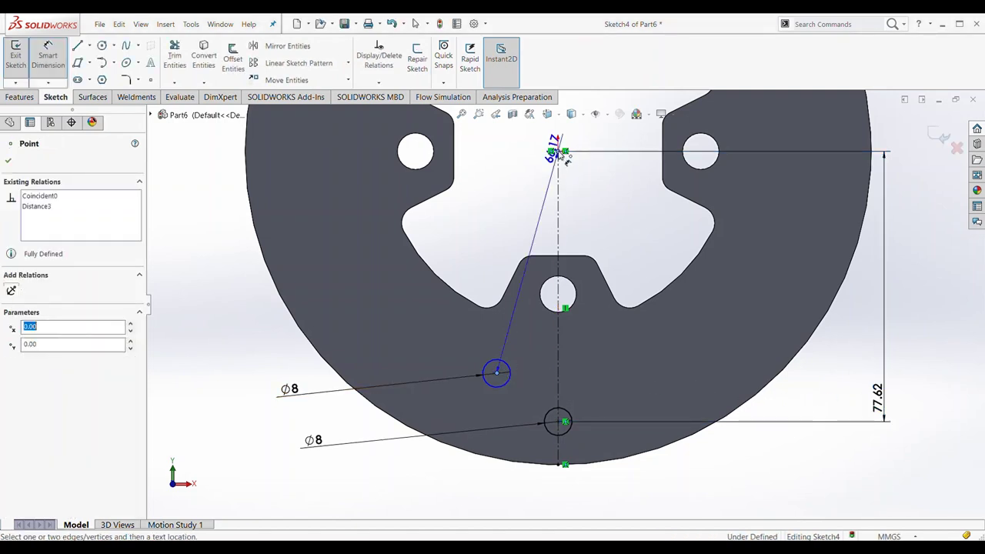
pyautogui.click(230, 204)
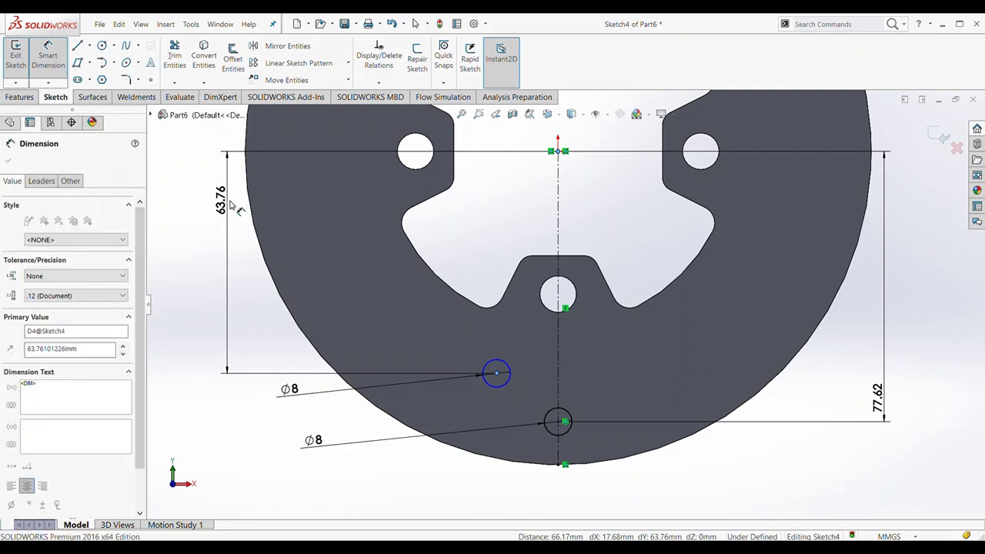
pyautogui.write('60')
pyautogui.press('Return')
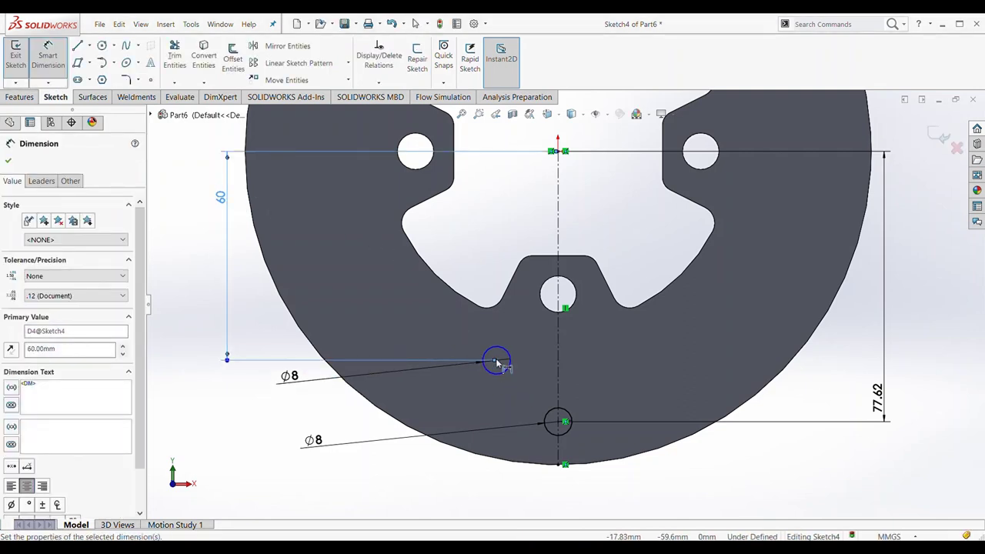
# Offset the left circle 17.5 mm from the centreline, correcting a mistyped 175.
pyautogui.click(496, 361)
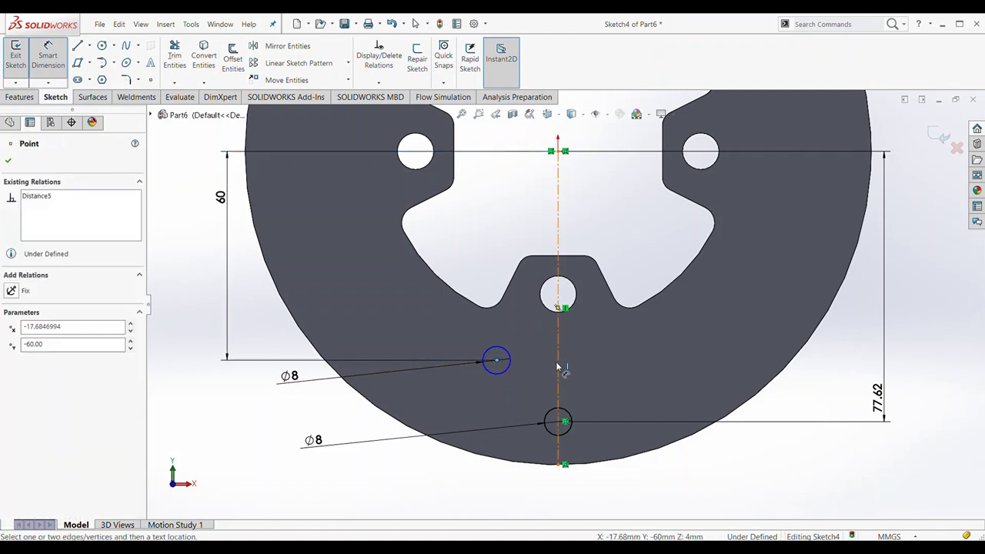
pyautogui.click(558, 368)
pyautogui.click(551, 213)
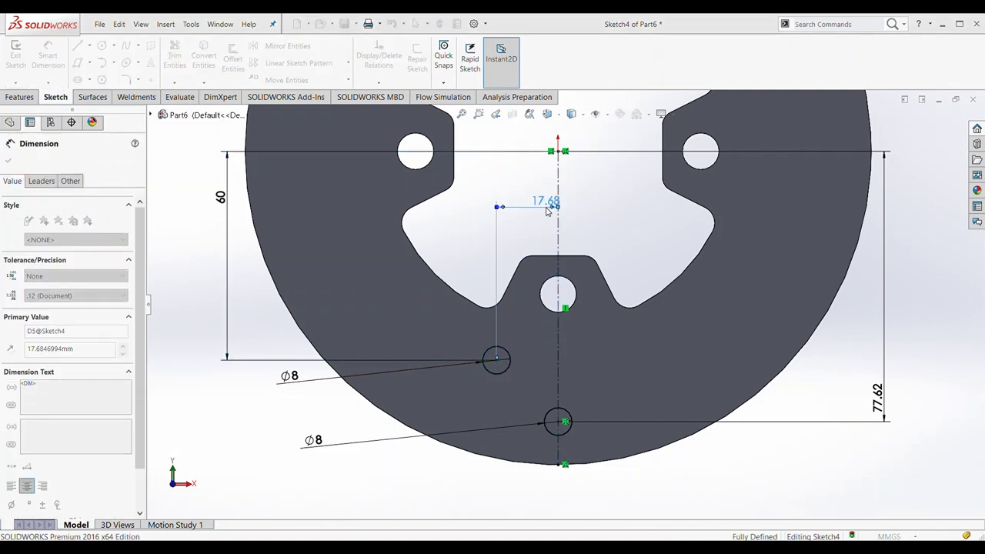
pyautogui.write('175')
pyautogui.press('Return')
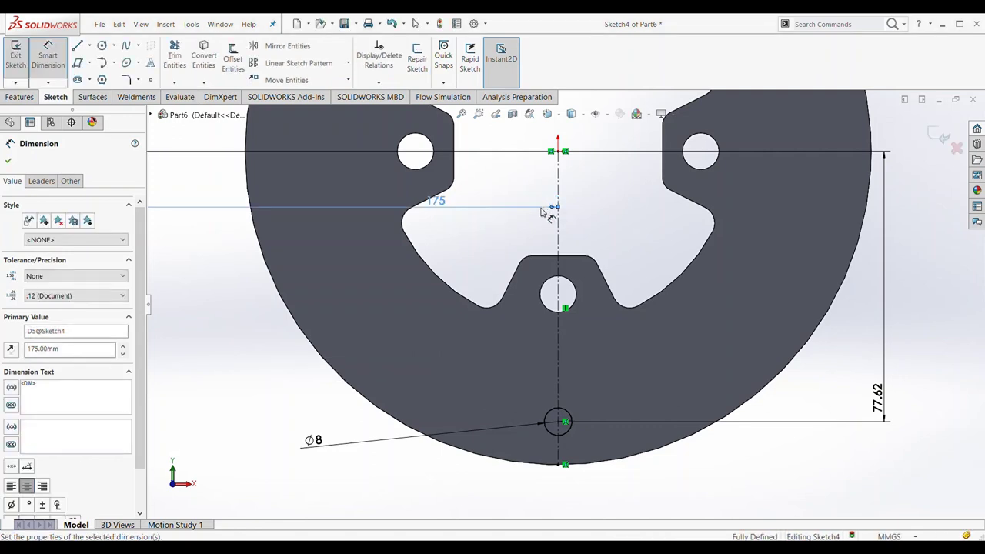
pyautogui.click(461, 212)
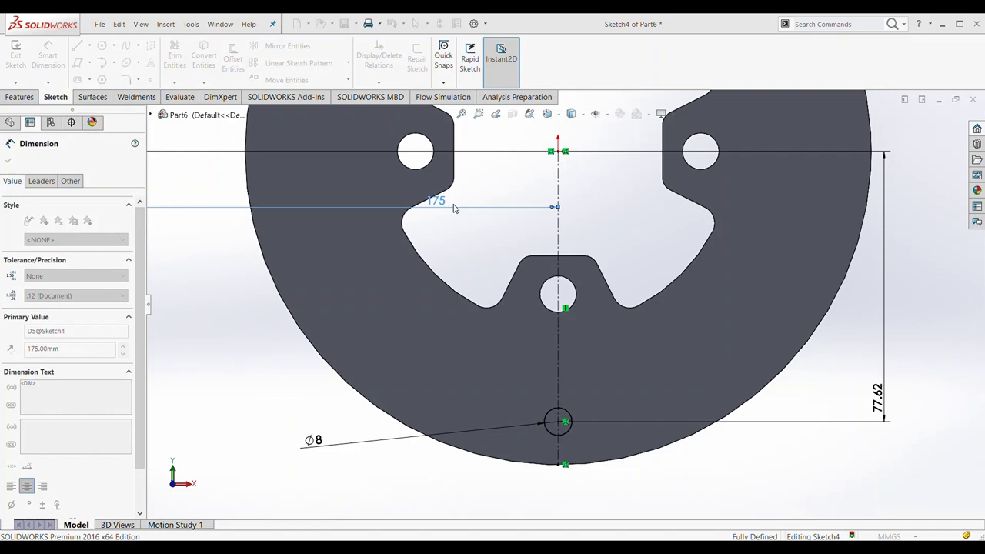
pyautogui.write('17.5')
pyautogui.press('Return')
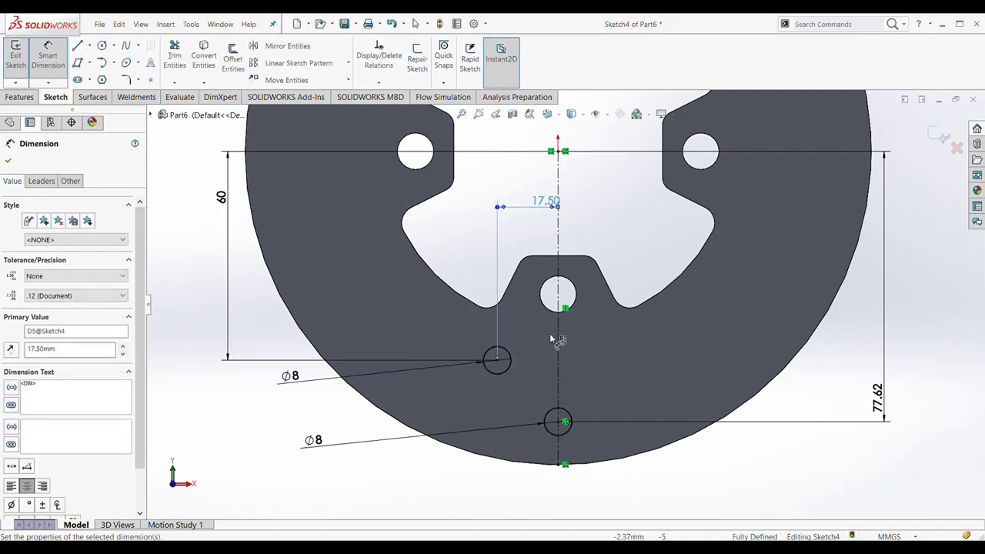
# Sketch a slanted parallelogram slot between the two circles.
pyautogui.click(78, 63)
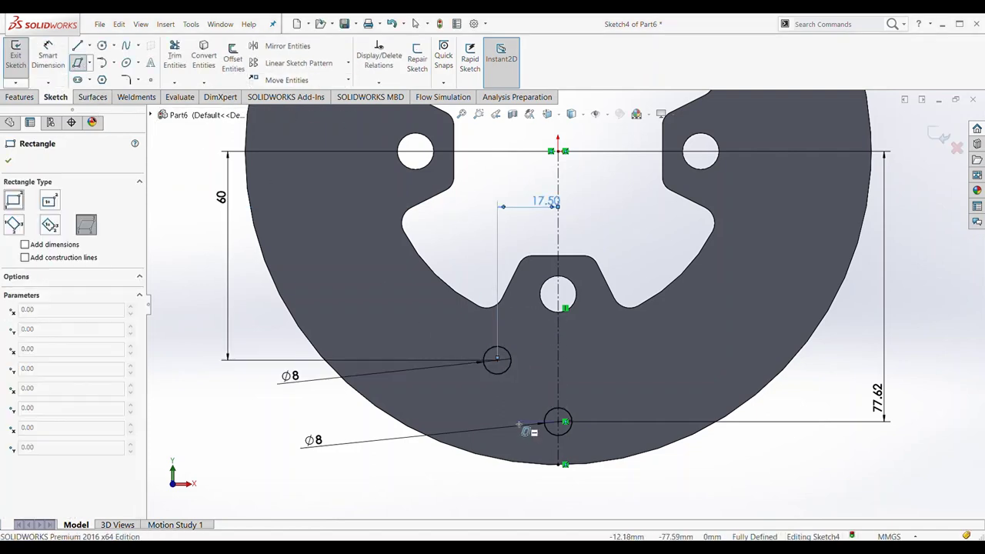
pyautogui.scroll(-1, 514, 405)
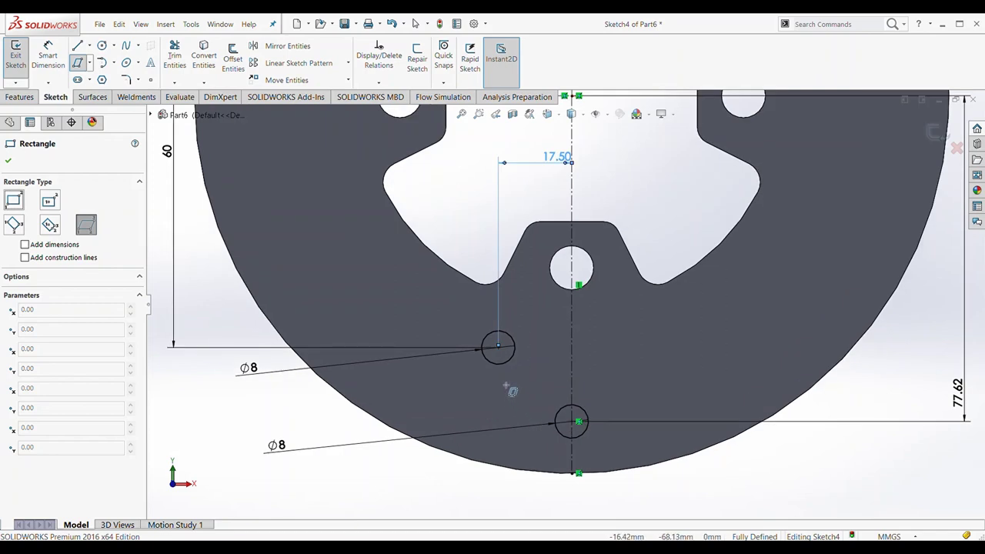
pyautogui.click(505, 385)
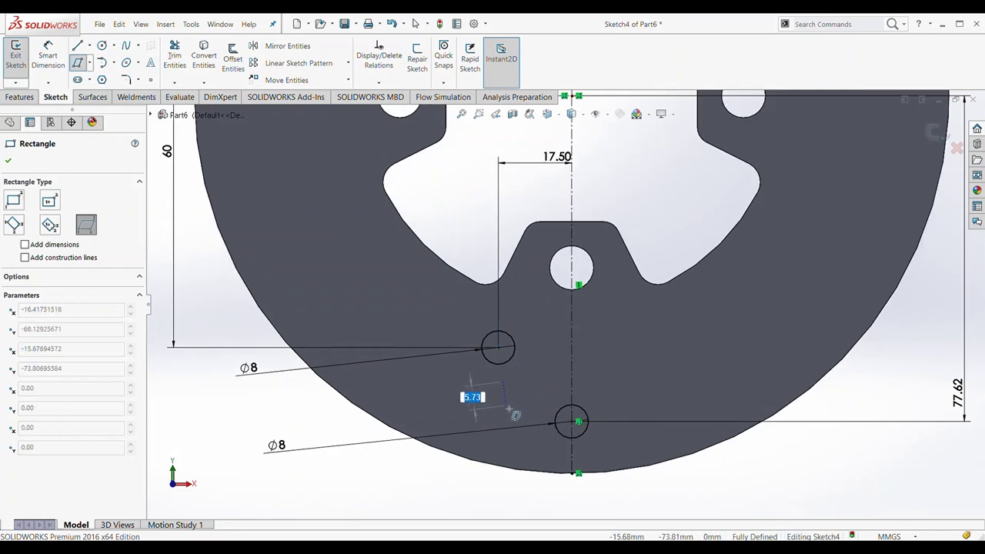
pyautogui.click(530, 399)
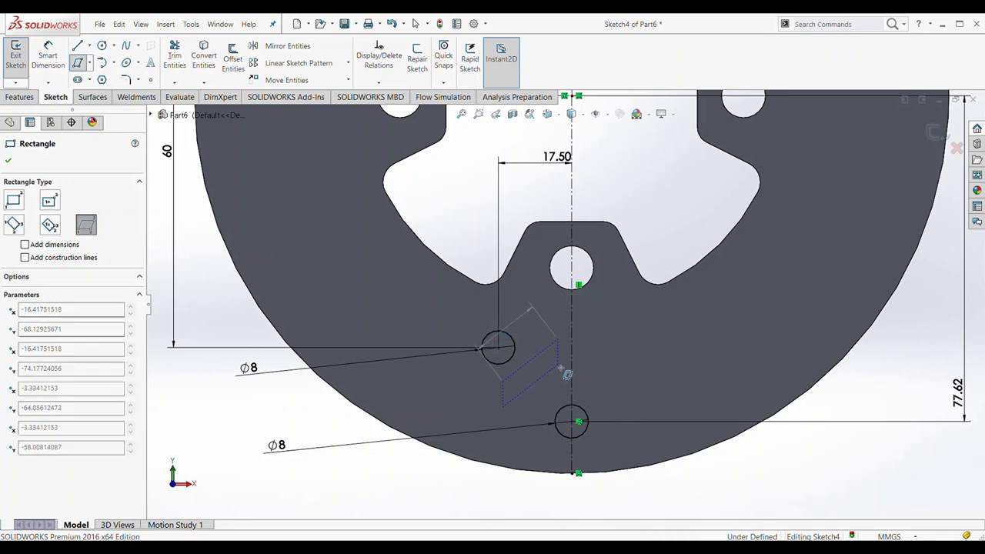
pyautogui.click(559, 365)
# Dimension the slot's left edge to 8 mm and 15 from the centreline.
pyautogui.click(55, 65)
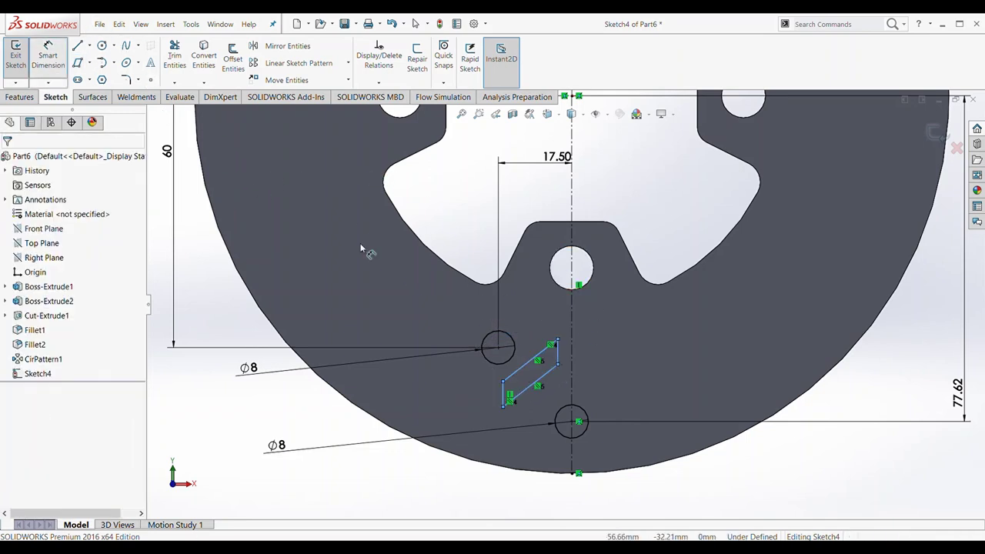
pyautogui.click(504, 394)
pyautogui.click(342, 414)
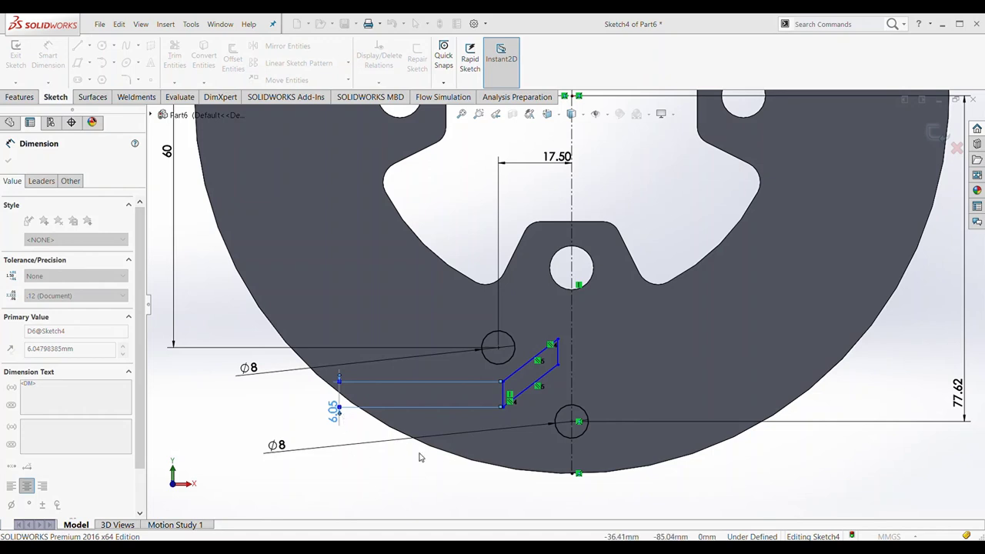
pyautogui.write('8')
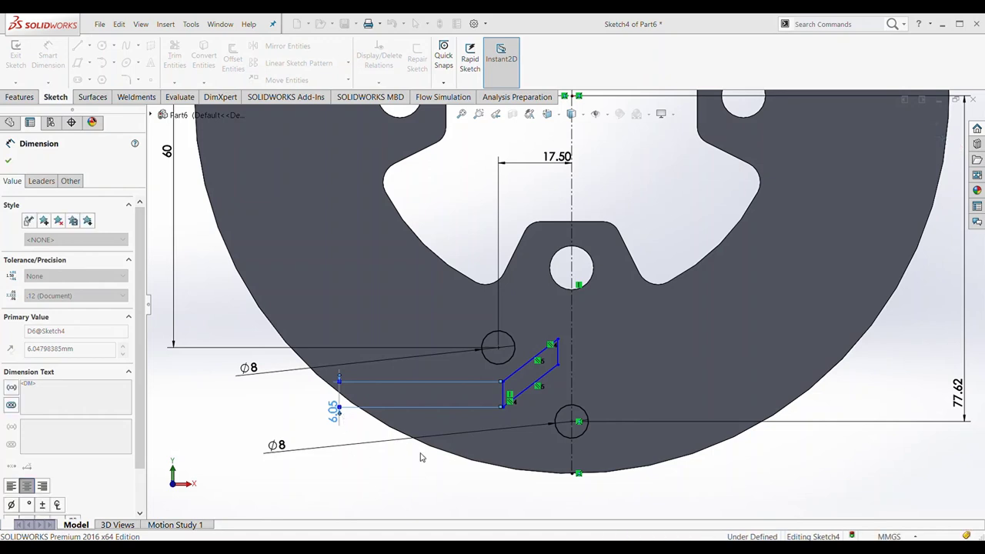
pyautogui.press('Return')
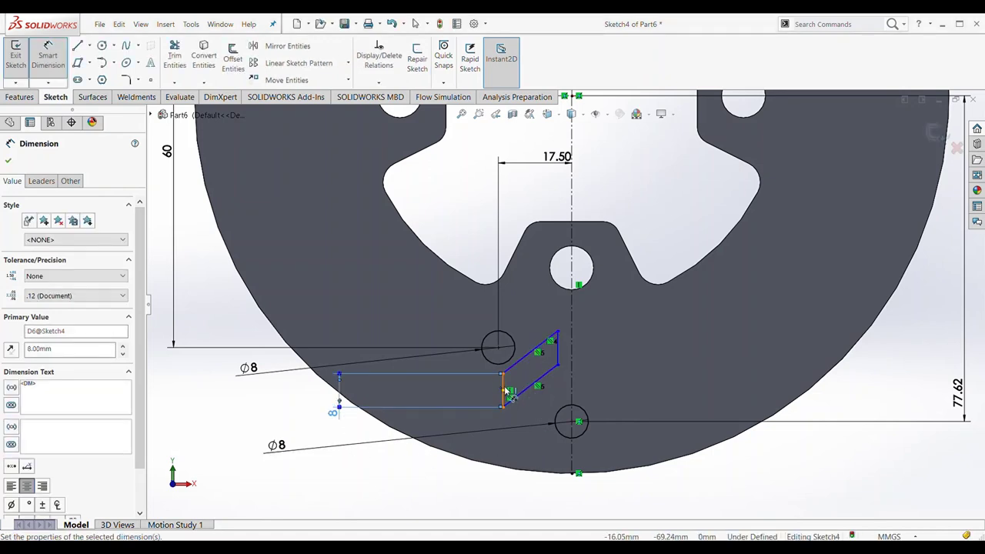
pyautogui.click(502, 385)
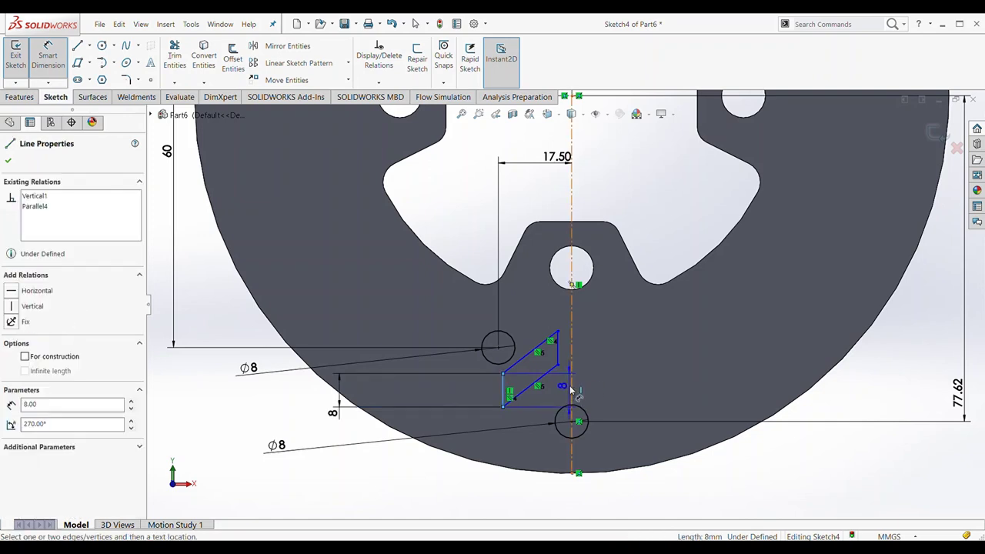
pyautogui.click(572, 393)
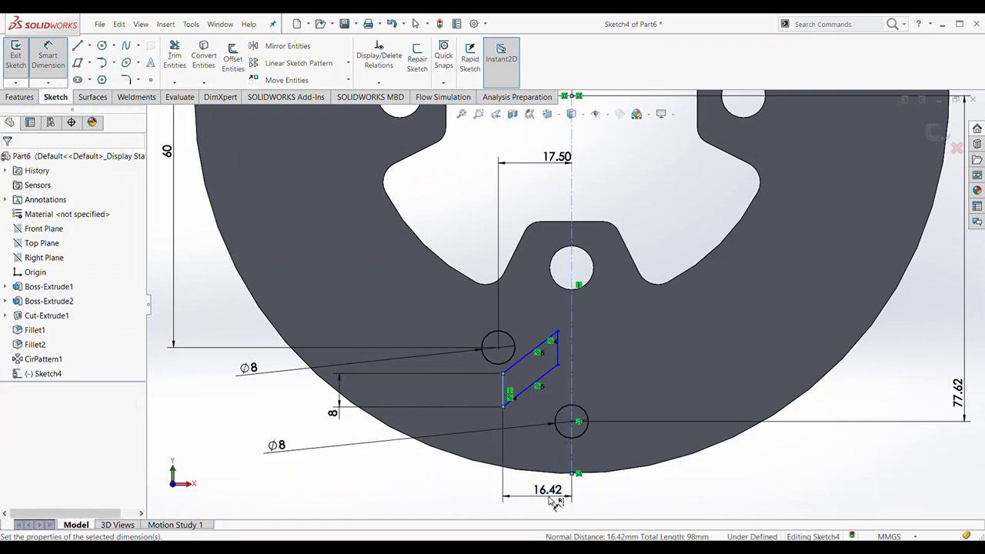
pyautogui.click(550, 499)
pyautogui.write('15.00mm')
pyautogui.press('Return')
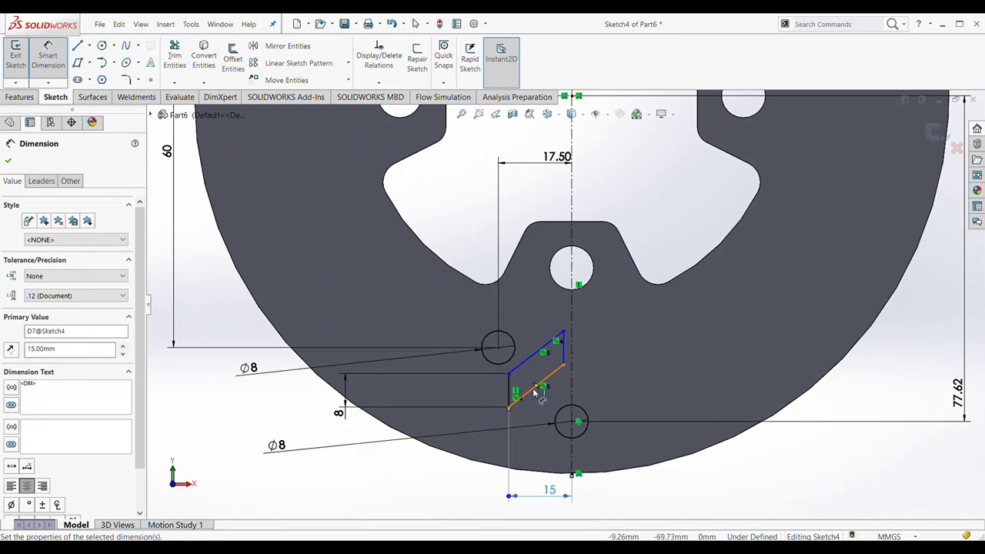
# Set the slot's slanted length to 18.
pyautogui.click(542, 397)
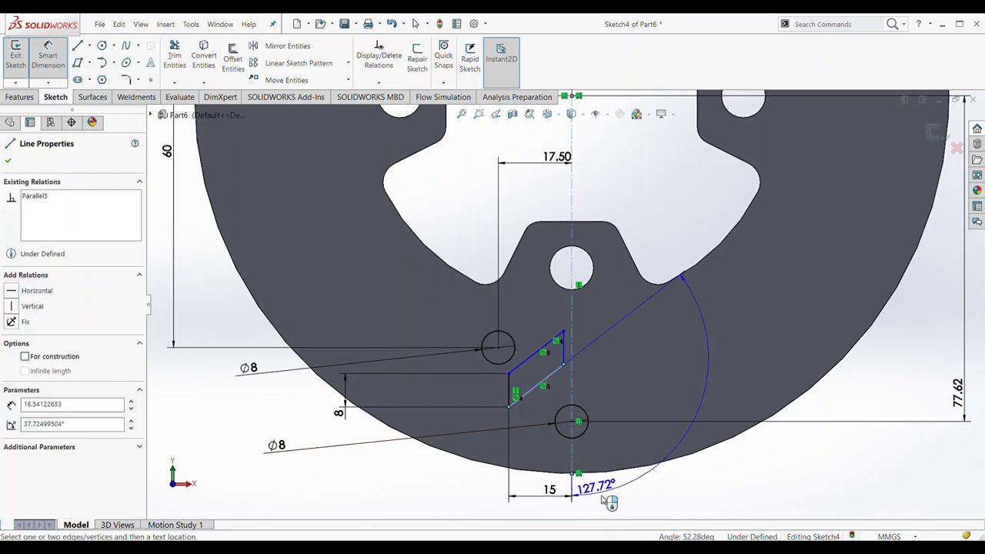
pyautogui.click(530, 402)
pyautogui.click(539, 391)
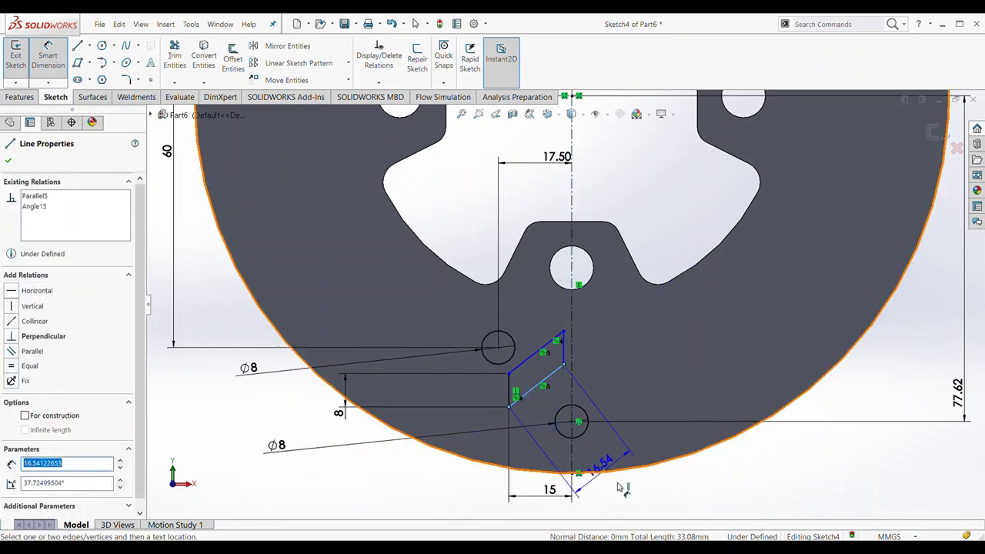
pyautogui.click(624, 499)
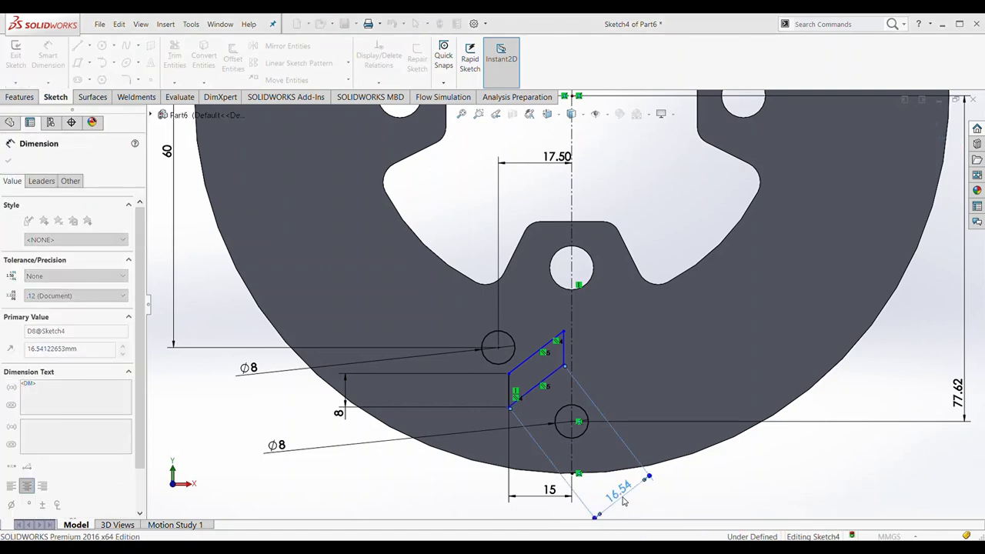
pyautogui.write('18')
pyautogui.press('Return')
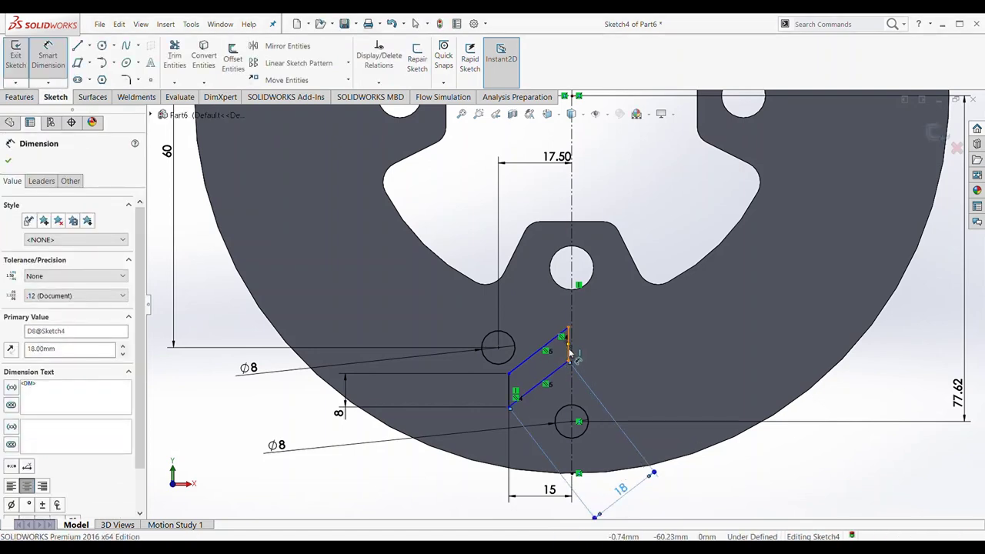
# Try a 4 offset from the short right edge to the centreline, then undo it.
pyautogui.click(571, 359)
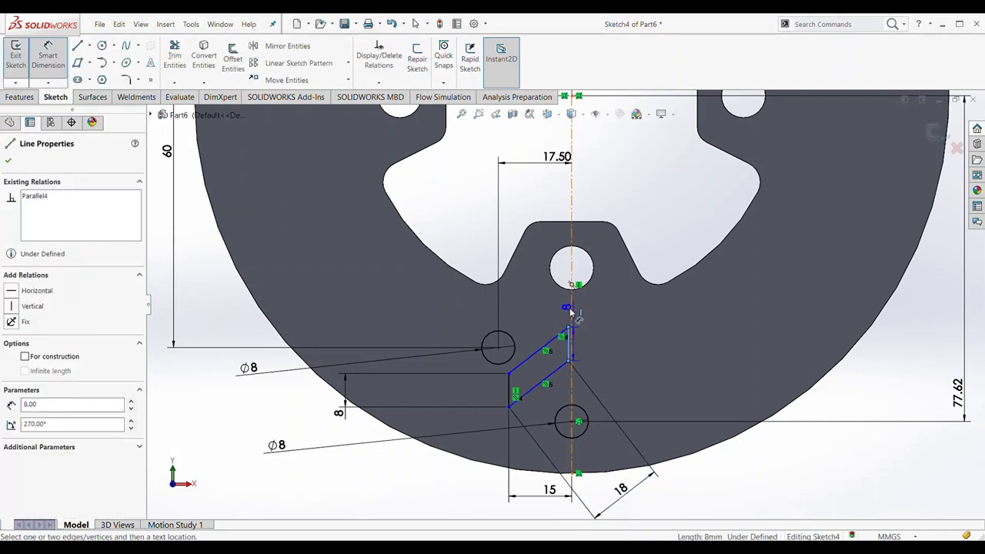
pyautogui.click(571, 311)
pyautogui.click(606, 218)
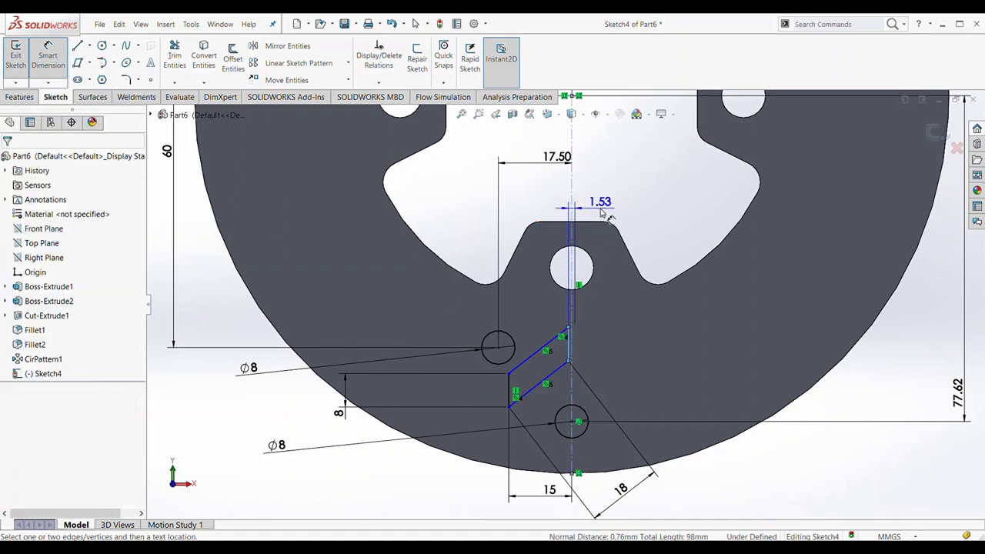
pyautogui.write('1.52555946mm')
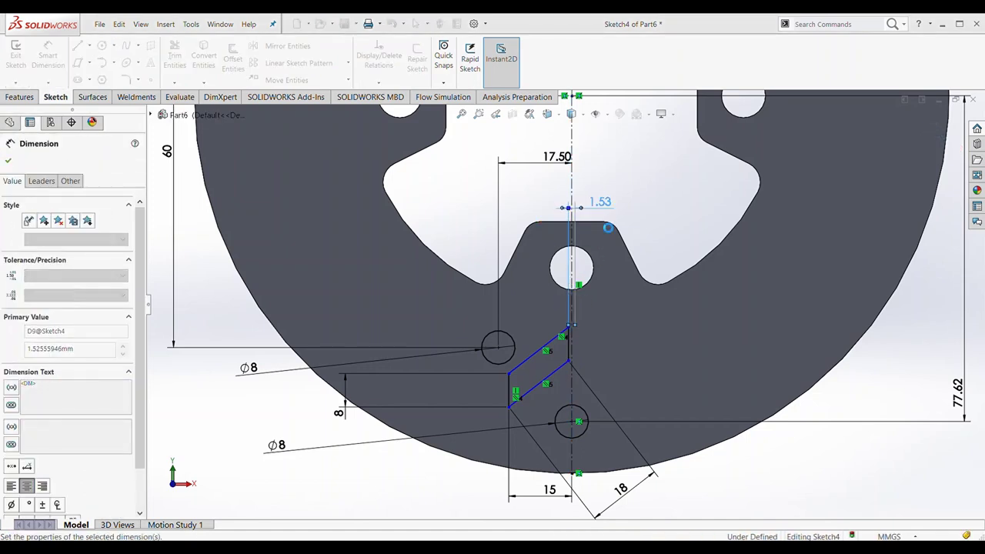
pyautogui.press('Return')
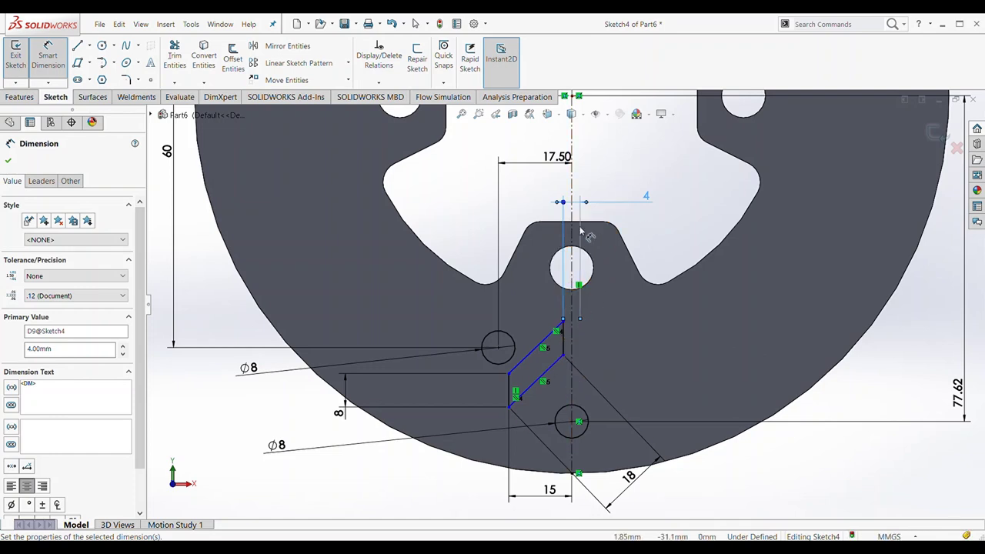
pyautogui.press('Escape')
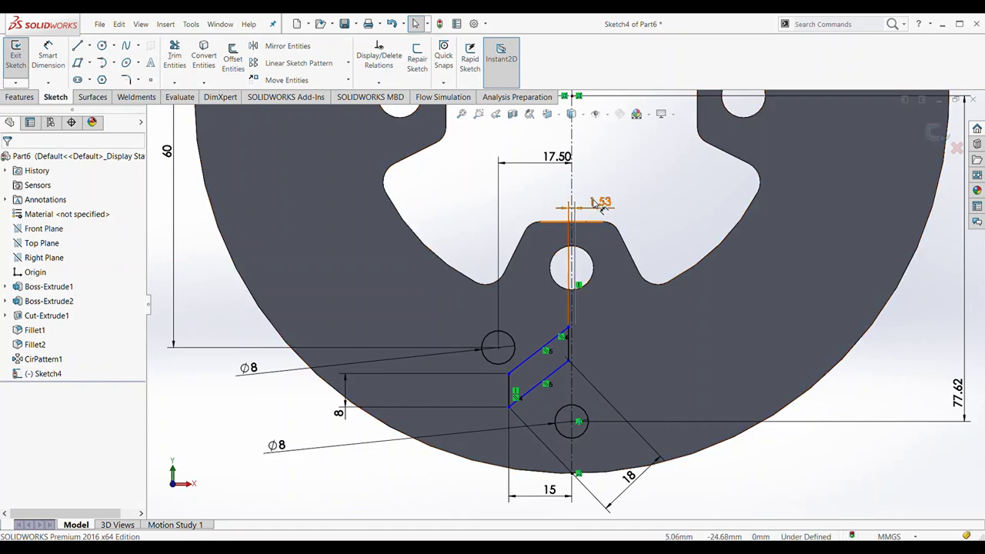
pyautogui.hotkey('ctrl', 'z')
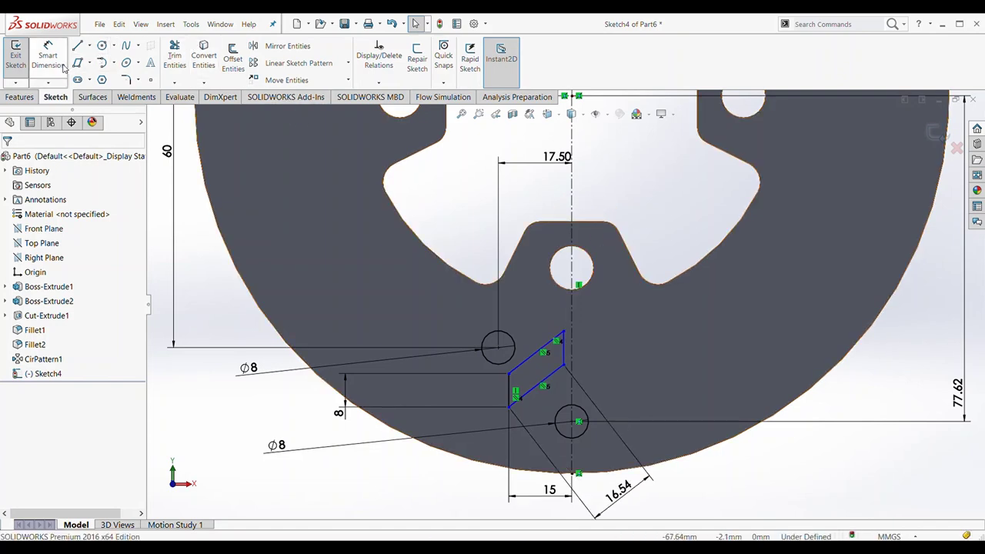
# Re-add the short vertical edge's 4 mm offset and reset the slanted length to 18.
pyautogui.click(64, 69)
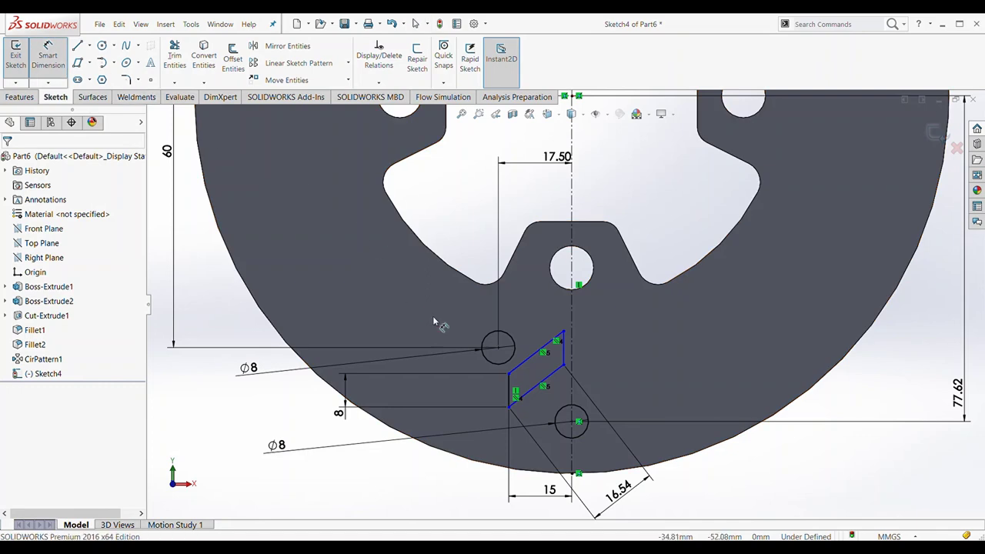
pyautogui.click(564, 358)
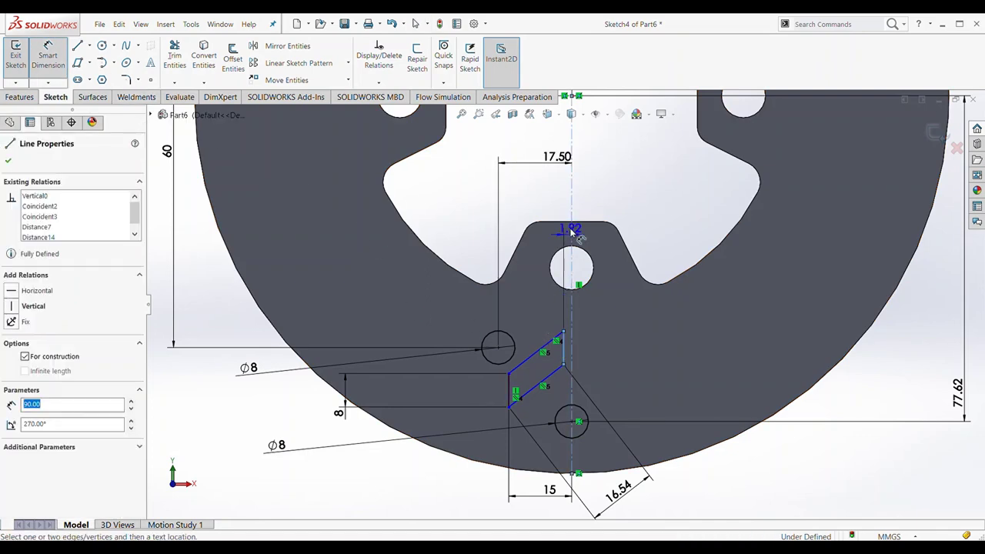
pyautogui.click(567, 202)
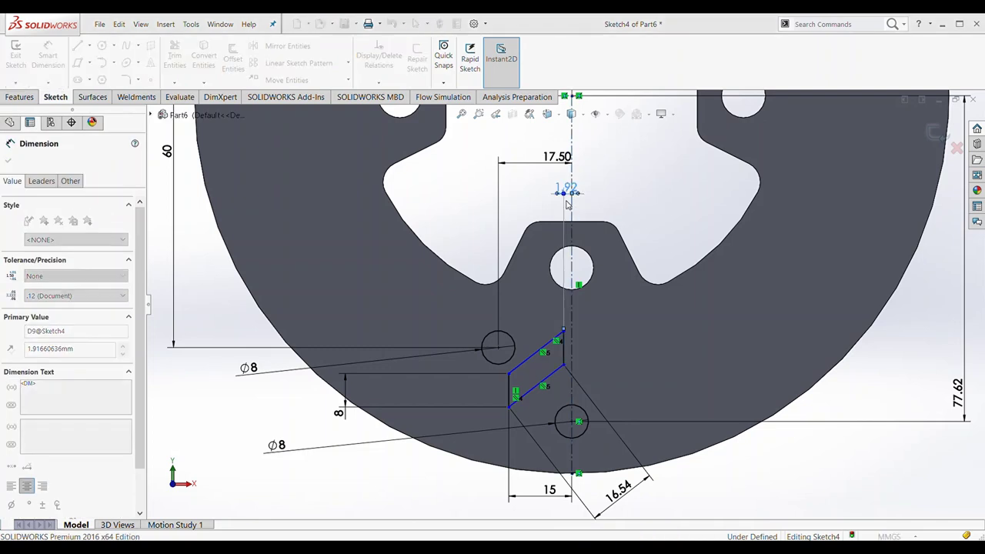
pyautogui.write('4')
pyautogui.press('Return')
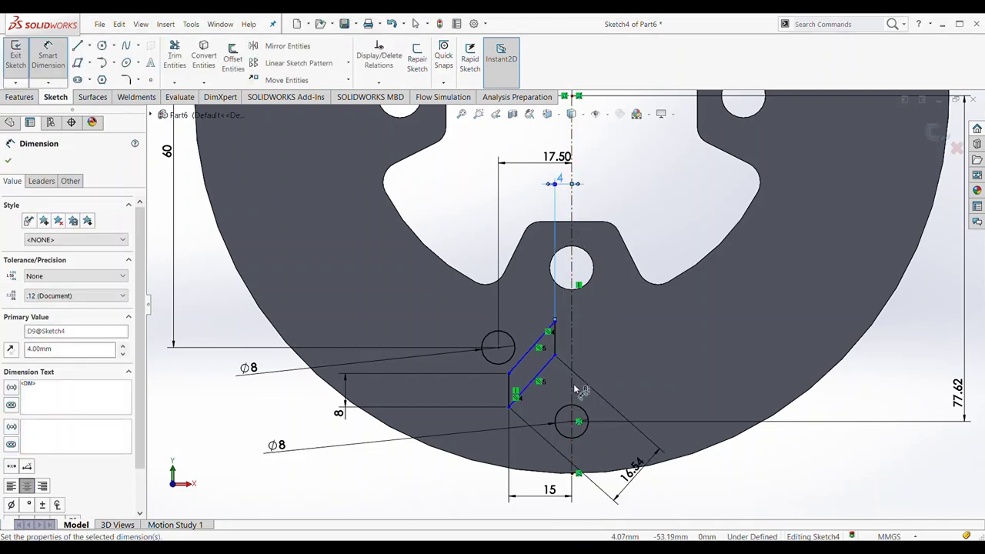
pyautogui.press('Escape')
pyautogui.click(640, 482)
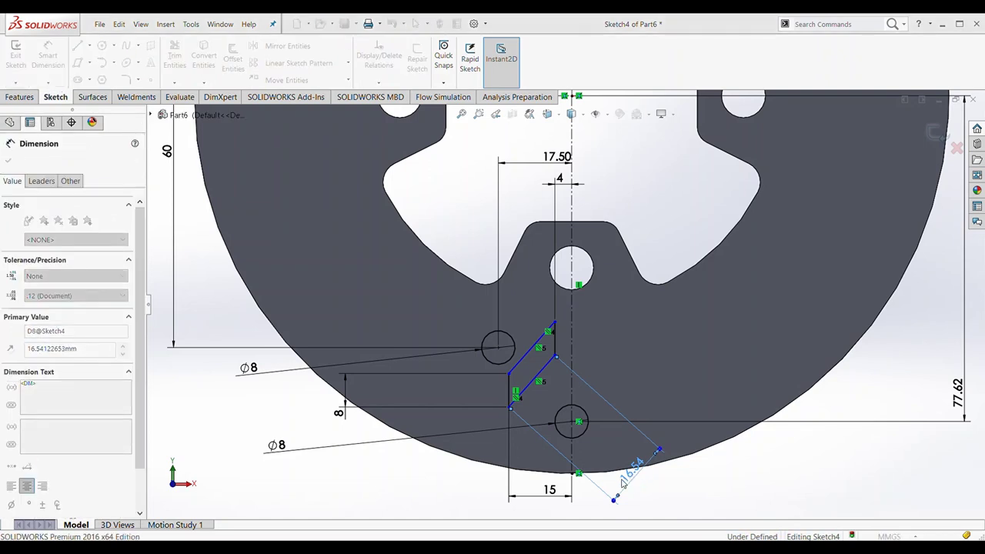
pyautogui.write('18')
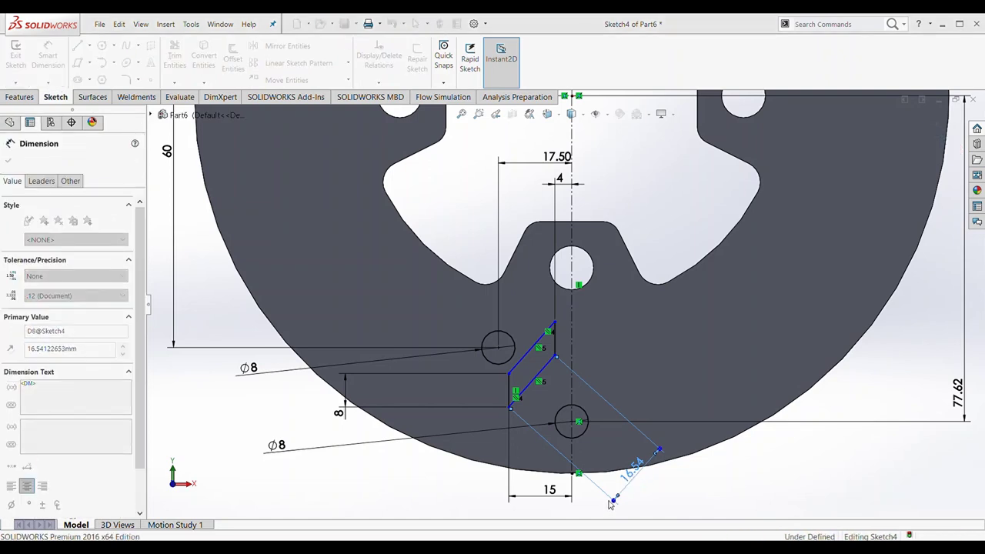
pyautogui.press('Return')
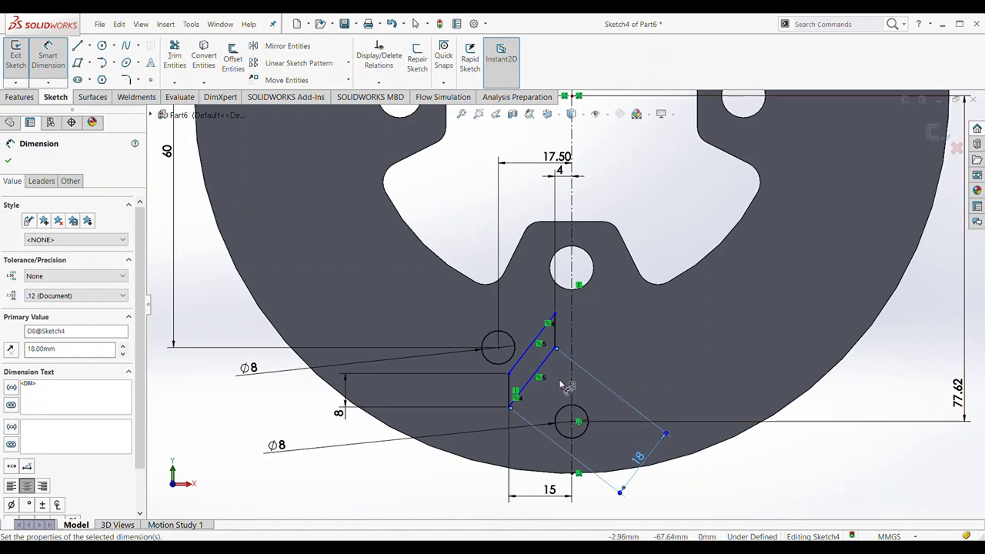
pyautogui.scroll(-2, 565, 393)
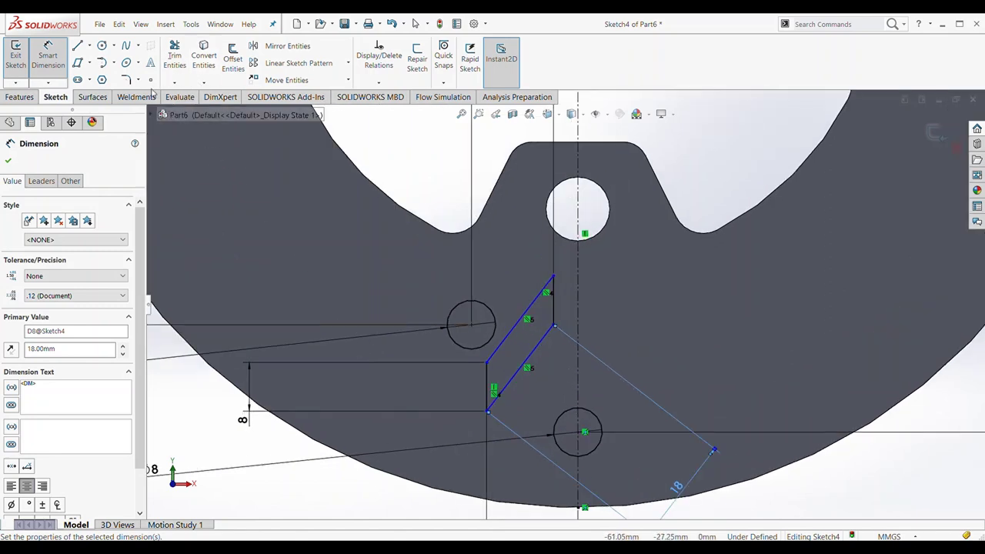
# Round the slot corner between the short vertical and upper diagonal lines with a 1.5 mm fillet.
pyautogui.click(126, 80)
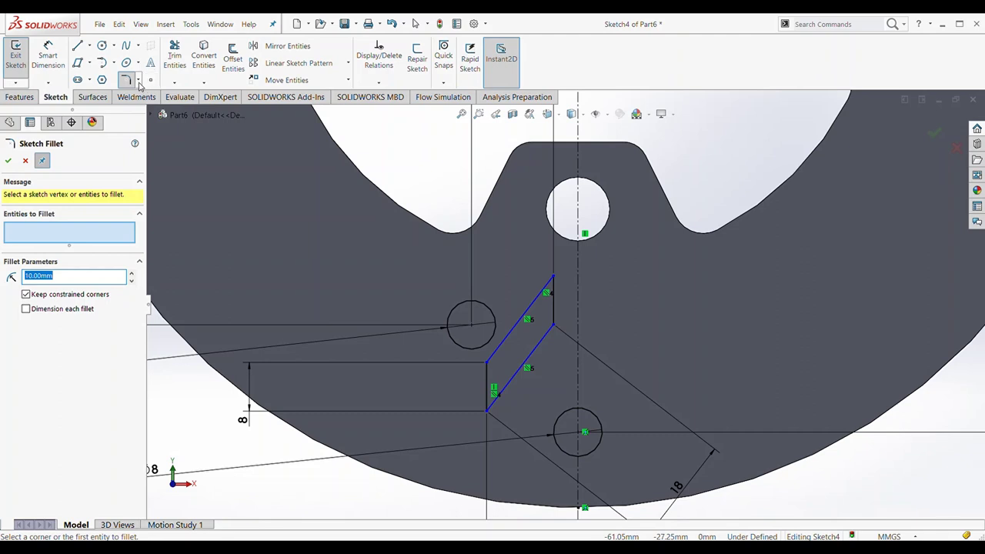
pyautogui.click(487, 381)
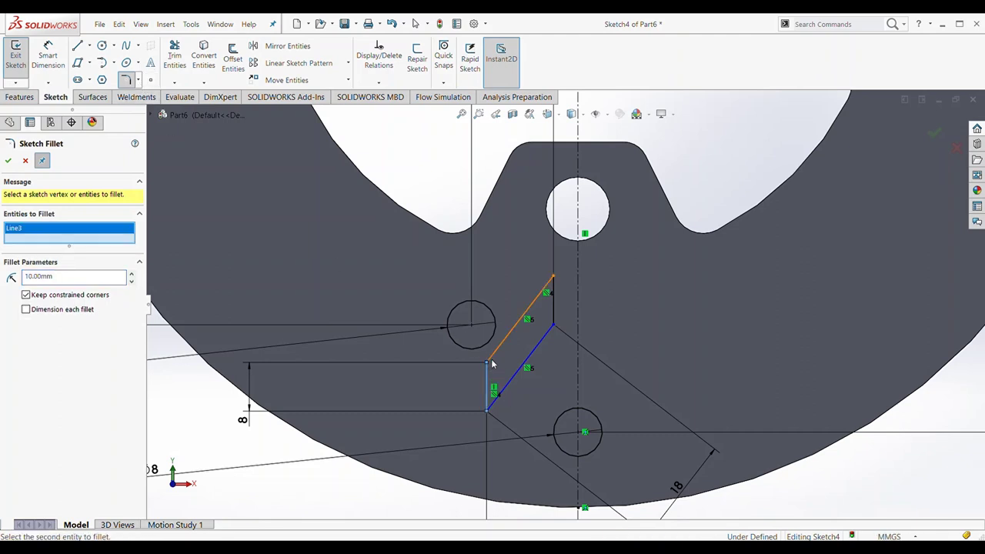
pyautogui.click(496, 355)
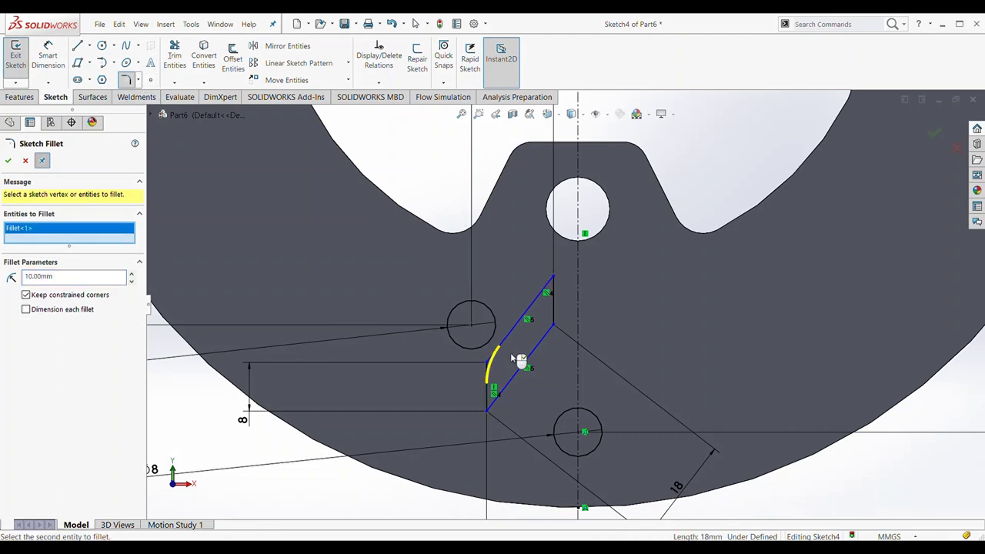
pyautogui.click(534, 303)
pyautogui.write('1.5')
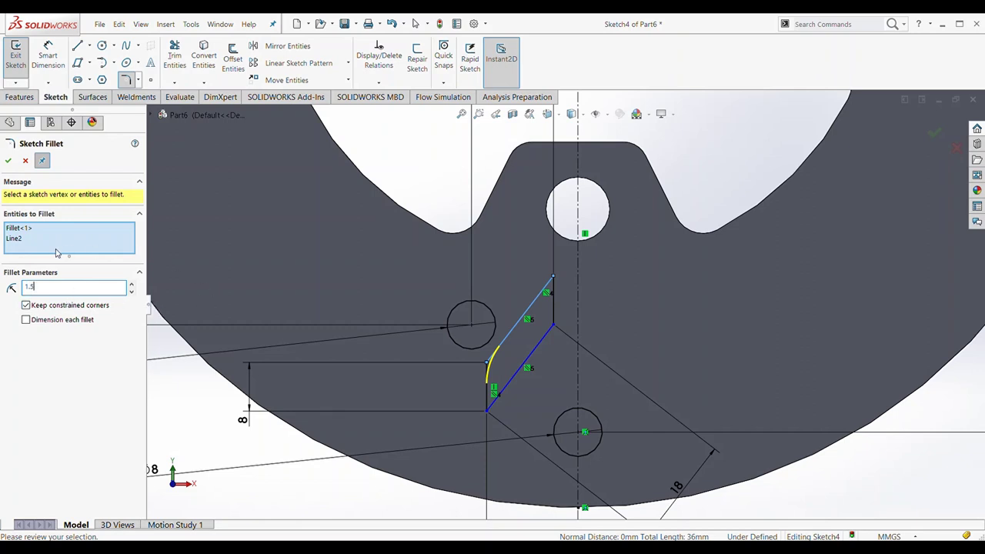
pyautogui.click(511, 329)
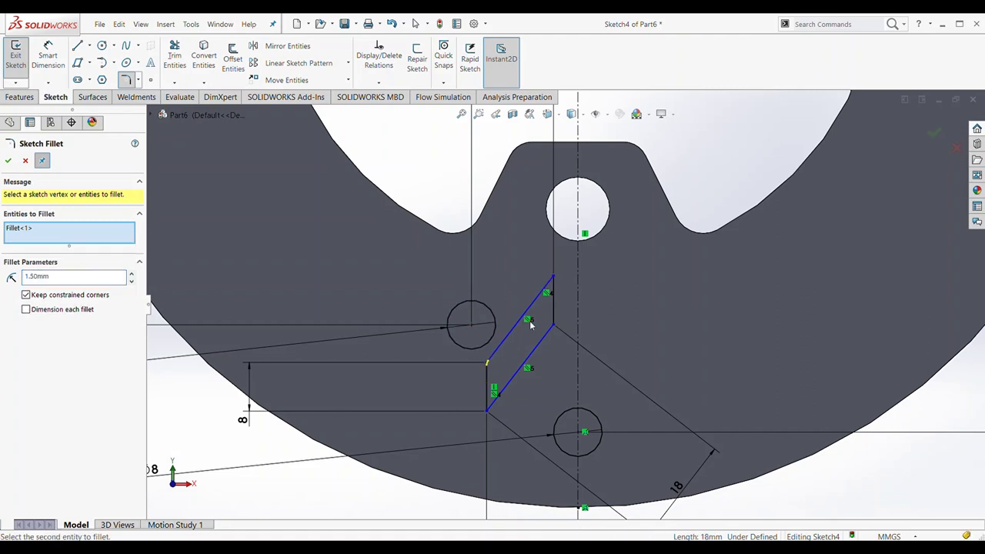
pyautogui.click(8, 162)
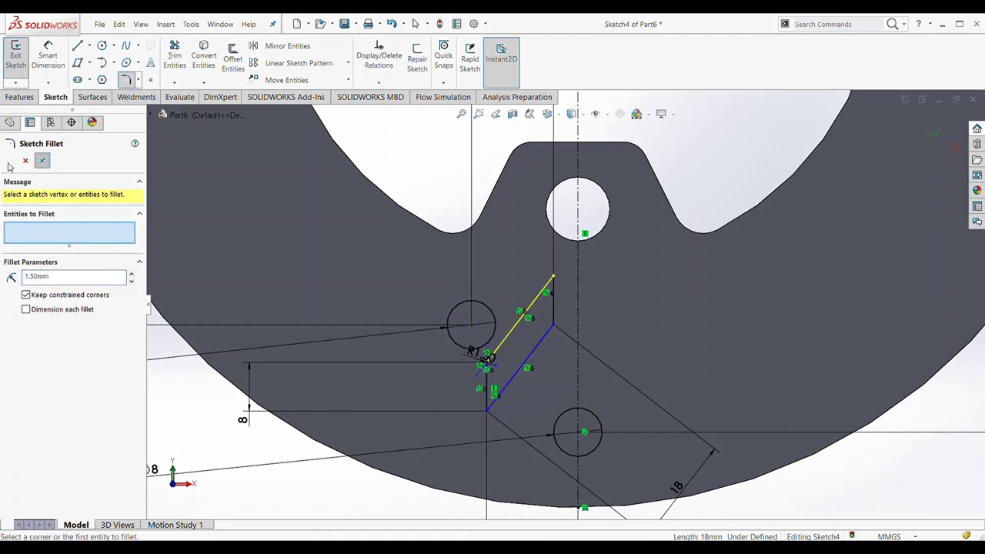
pyautogui.scroll(-2, 504, 356)
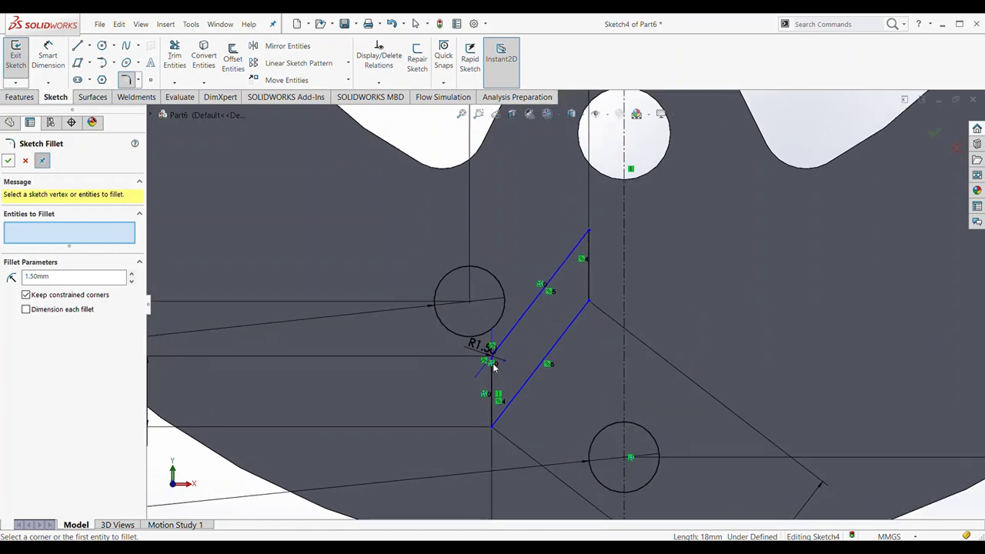
pyautogui.scroll(-2, 494, 367)
pyautogui.scroll(1, 507, 353)
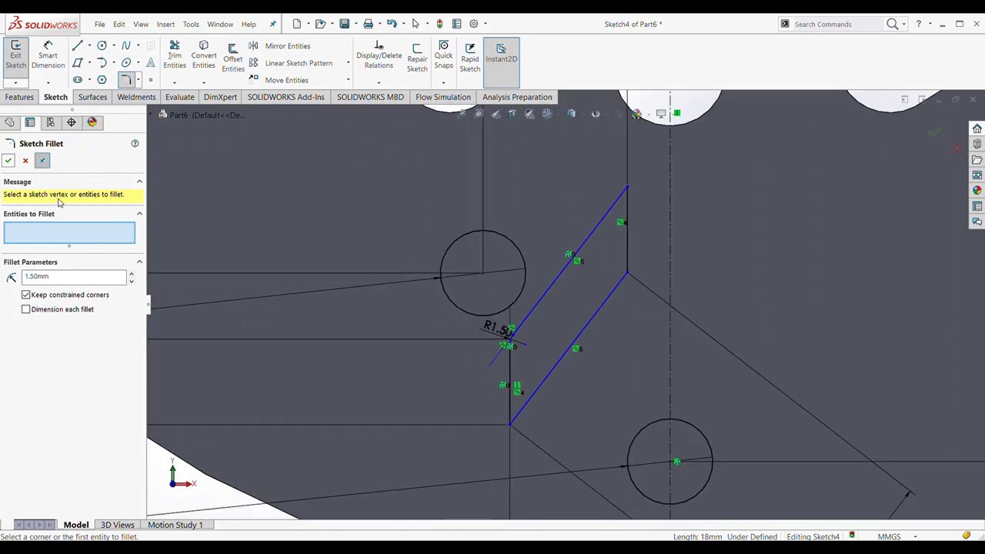
# Fillet the slot's top and bottom-left corners at 1.5 mm and confirm.
pyautogui.click(558, 286)
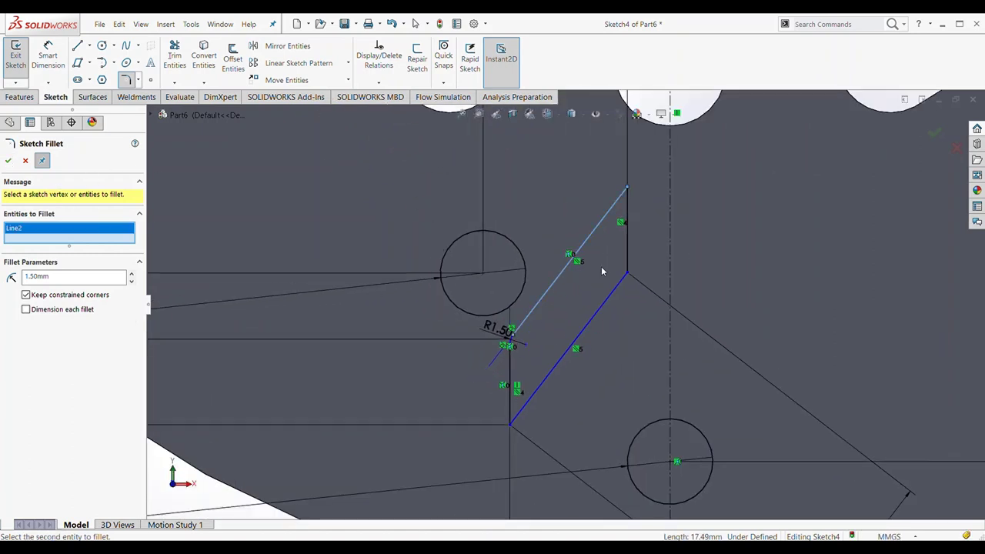
pyautogui.click(629, 251)
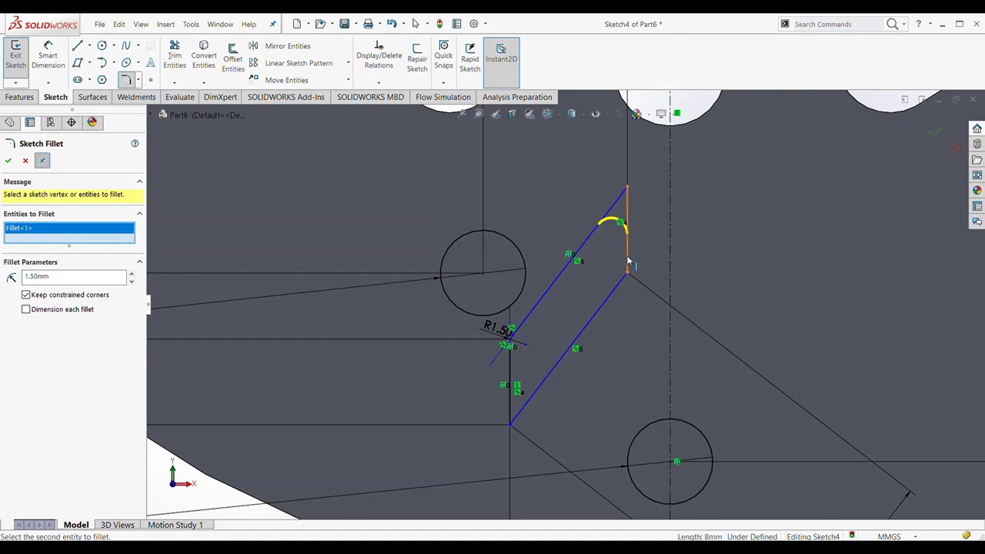
pyautogui.click(628, 263)
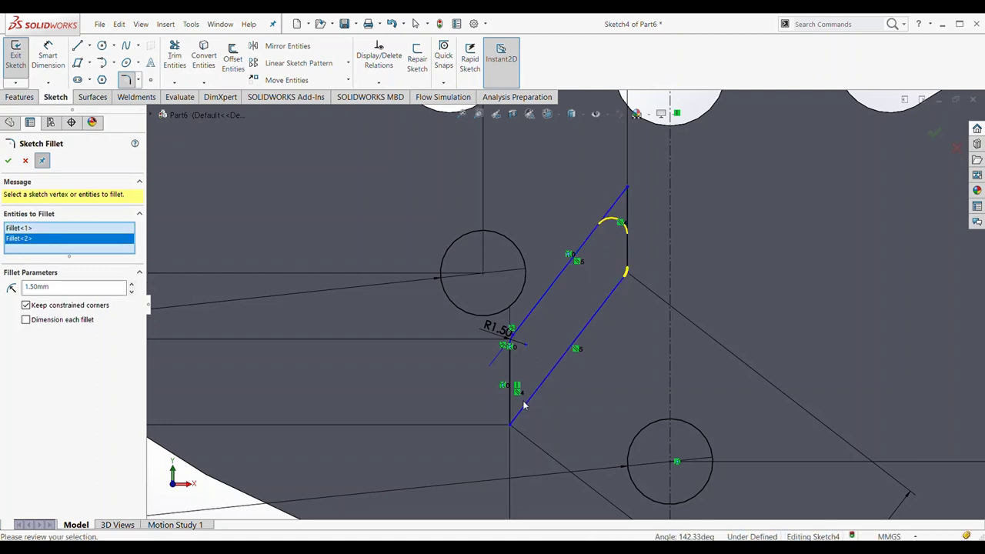
pyautogui.click(520, 408)
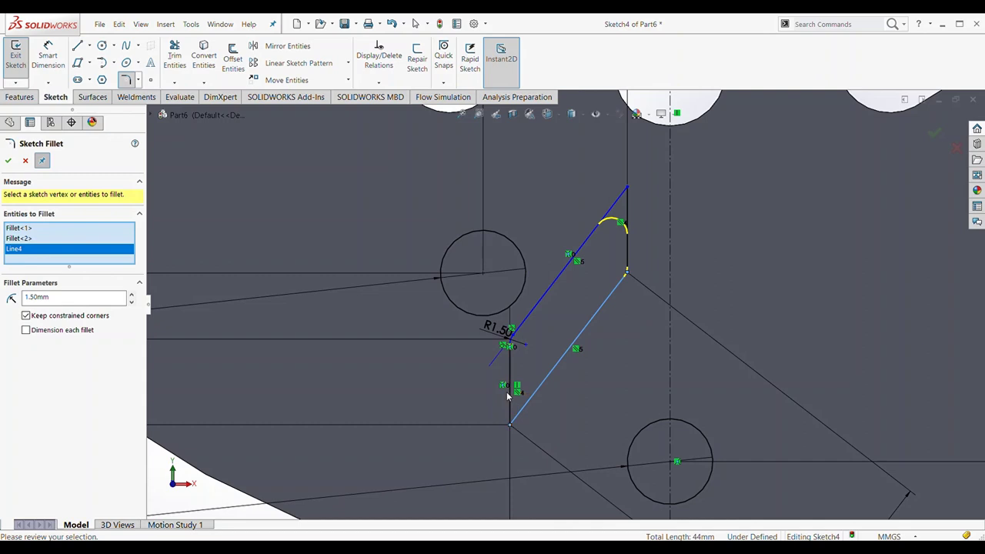
pyautogui.click(510, 398)
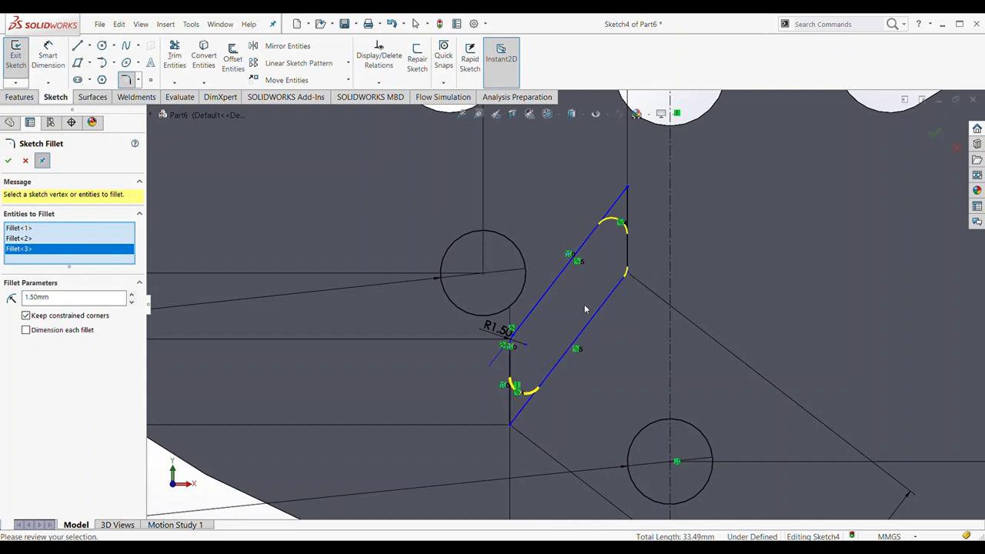
pyautogui.click(8, 160)
pyautogui.scroll(-2, 508, 327)
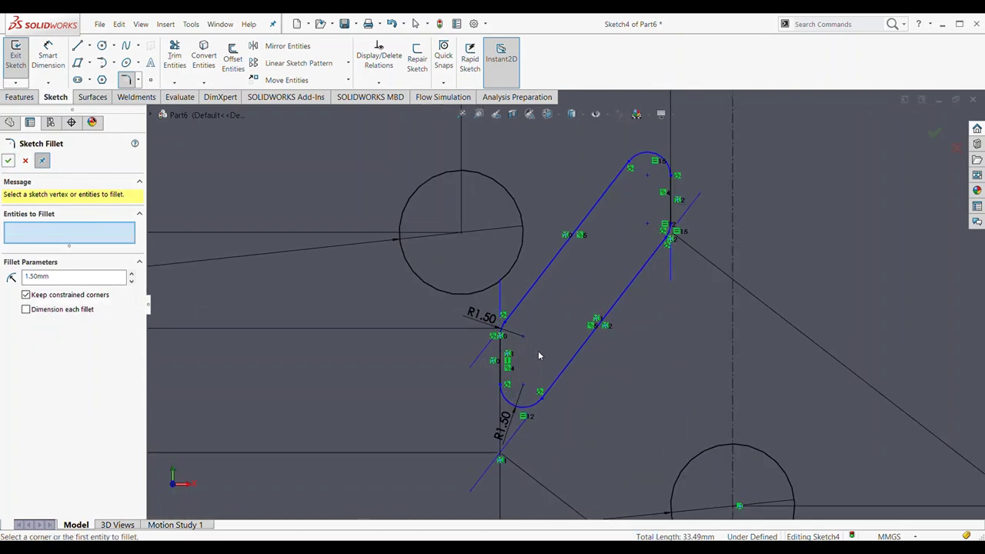
pyautogui.scroll(-2, 518, 320)
pyautogui.scroll(1, 518, 320)
pyautogui.scroll(1, 510, 334)
pyautogui.scroll(2, 590, 334)
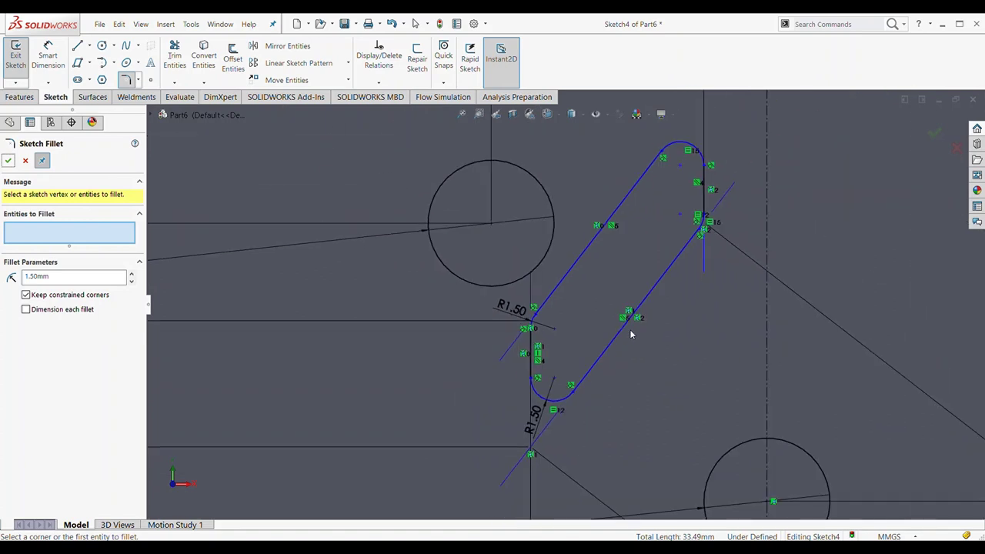
pyautogui.scroll(2, 633, 315)
pyautogui.scroll(1, 653, 296)
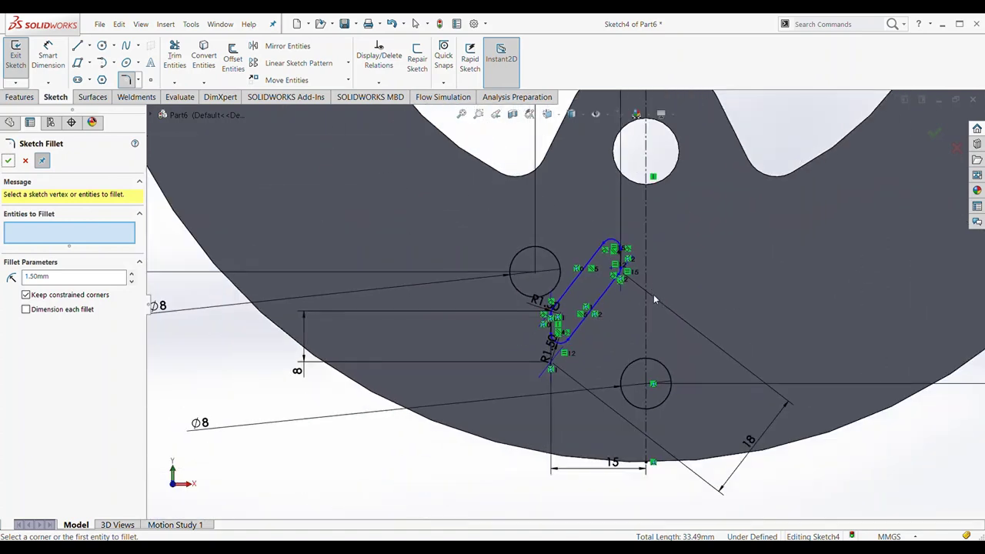
# Draw a three-point style spline from the lower rim, redoing a failed first attempt, then start Mirror Entities.
pyautogui.click(127, 46)
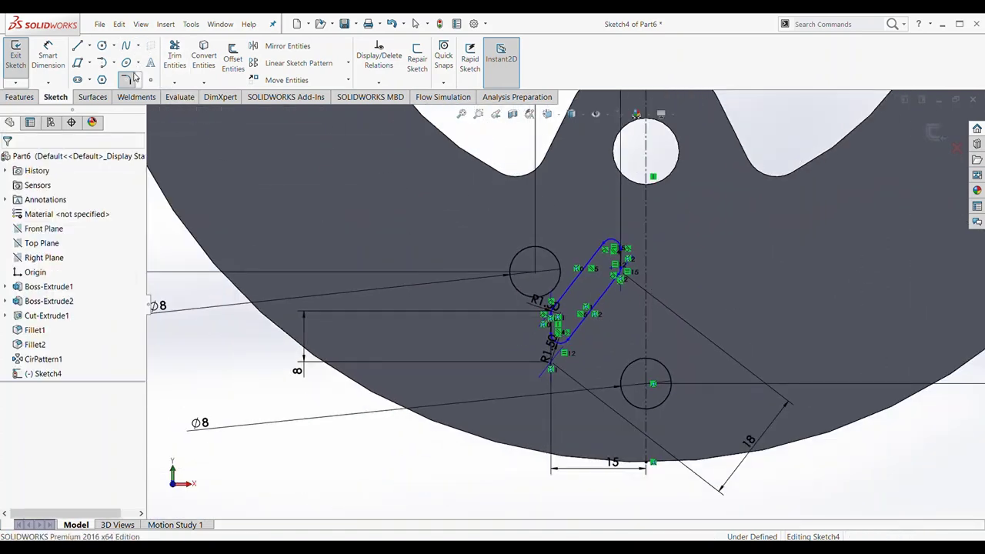
pyautogui.click(571, 458)
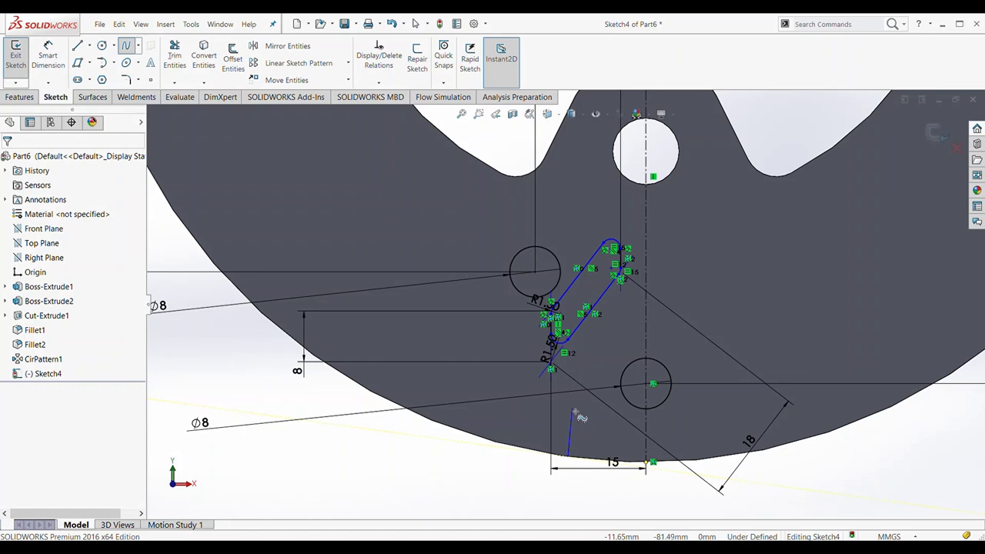
pyautogui.click(573, 411)
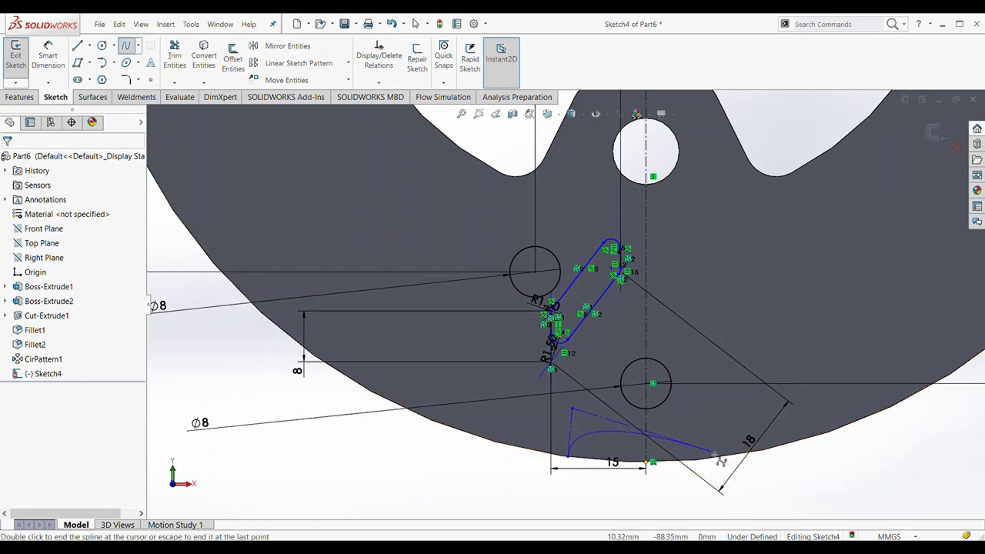
pyautogui.press('Escape')
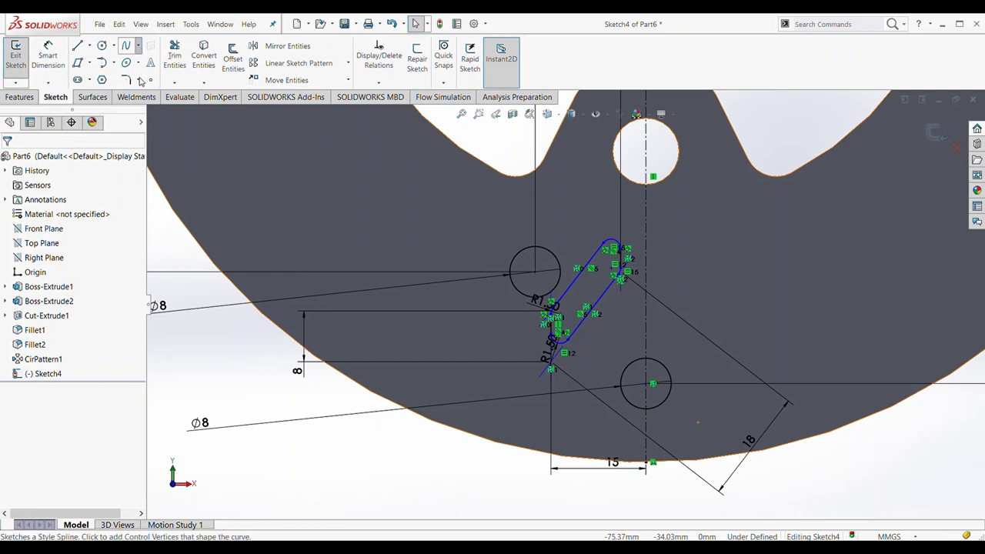
pyautogui.click(141, 79)
pyautogui.click(573, 454)
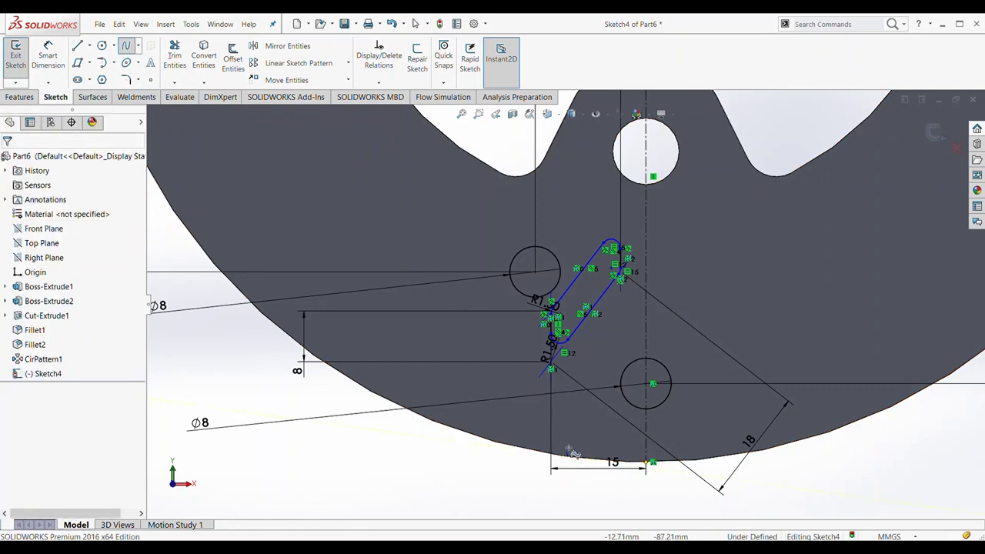
pyautogui.click(568, 398)
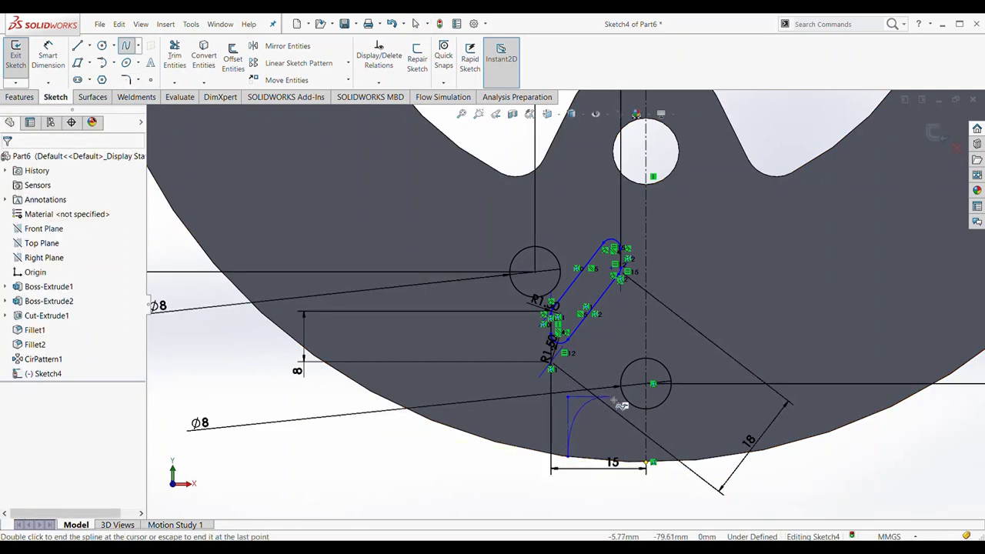
pyautogui.doubleClick(732, 459)
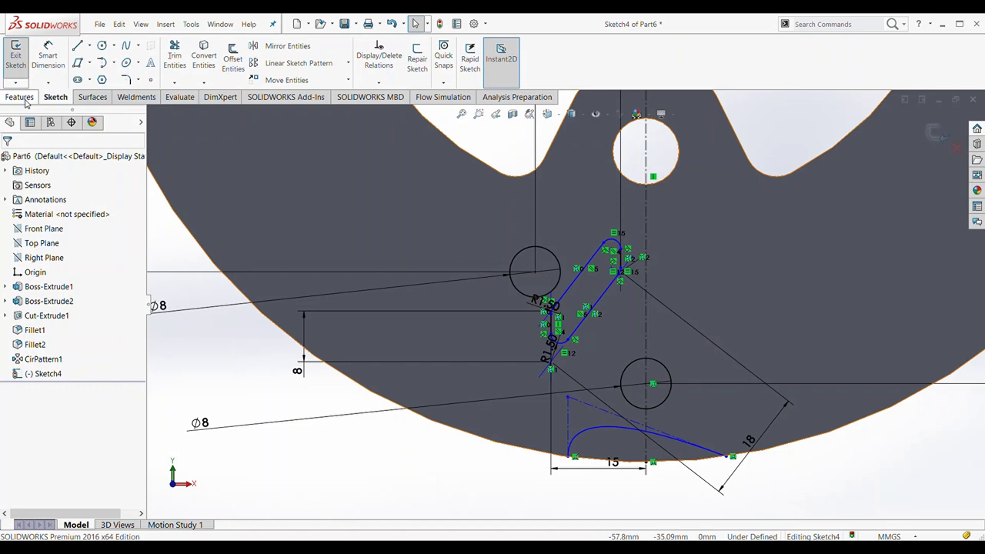
pyautogui.click(285, 46)
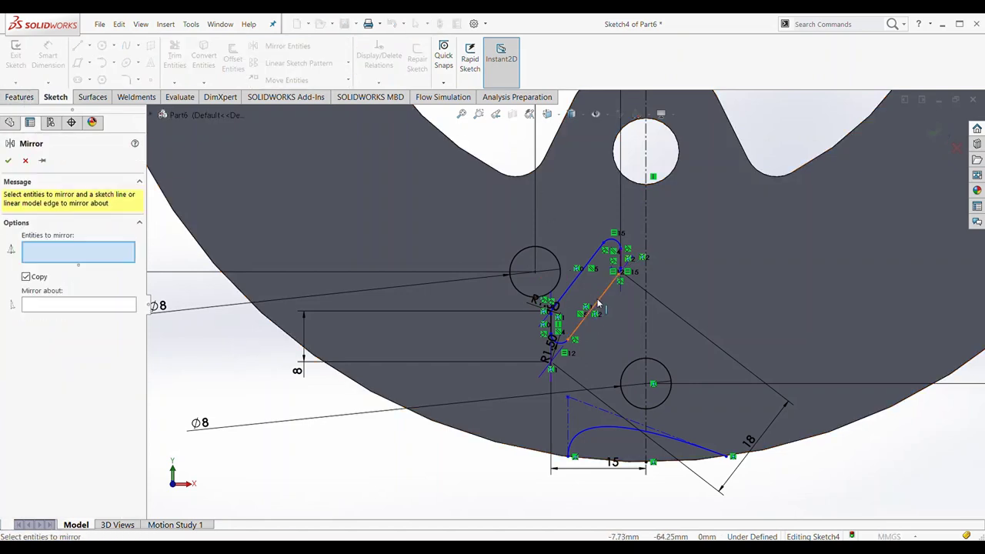
# Select all the slanted slot's lines and fillet arcs as entities to mirror.
pyautogui.click(599, 305)
pyautogui.scroll(-2, 603, 312)
pyautogui.scroll(-1, 604, 315)
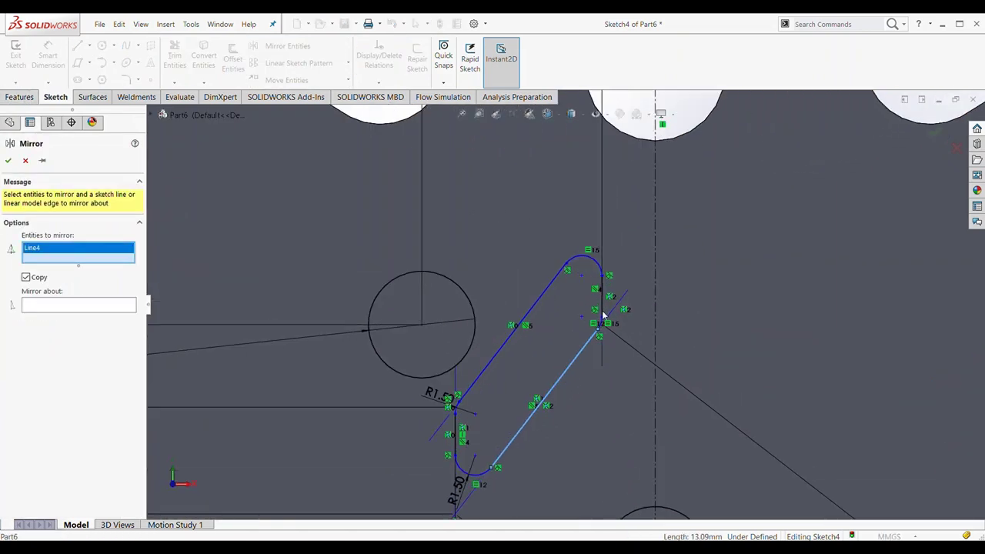
pyautogui.scroll(-2, 604, 323)
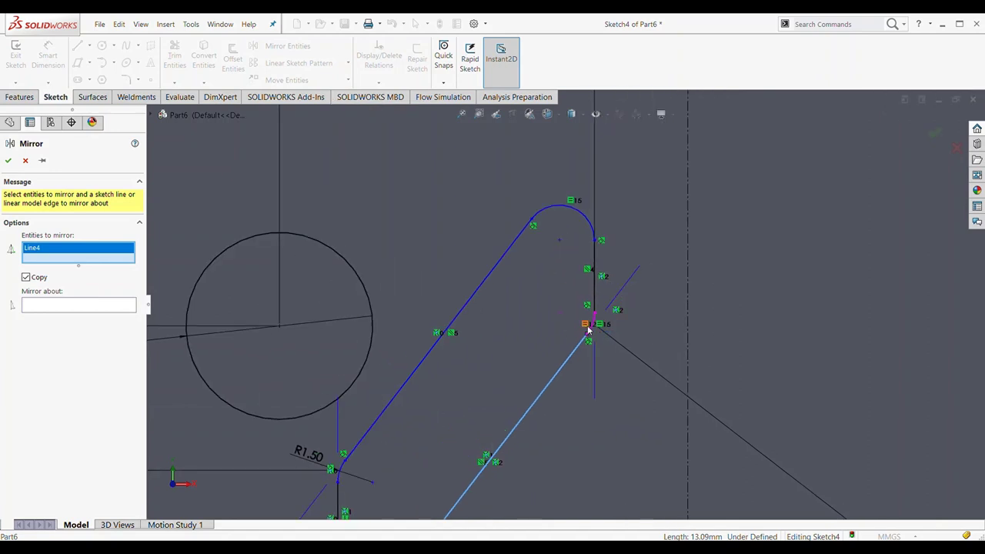
pyautogui.click(588, 326)
pyautogui.click(594, 277)
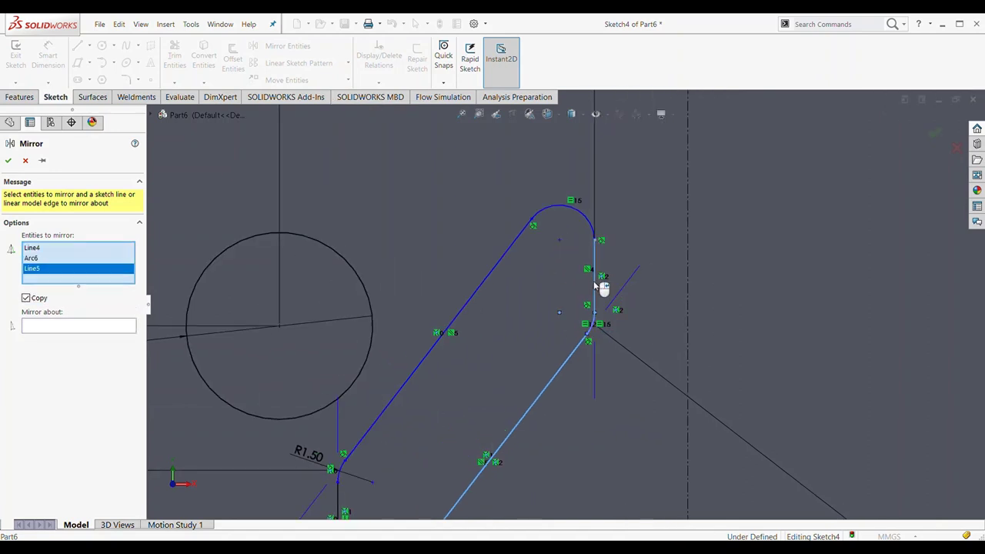
pyautogui.click(575, 214)
pyautogui.click(477, 293)
pyautogui.scroll(1, 465, 343)
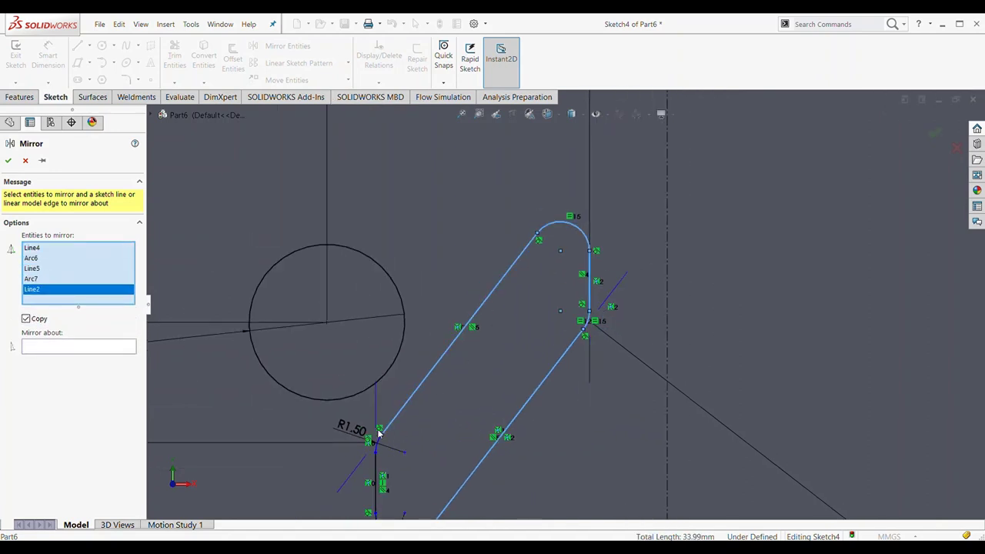
pyautogui.click(377, 450)
pyautogui.click(386, 473)
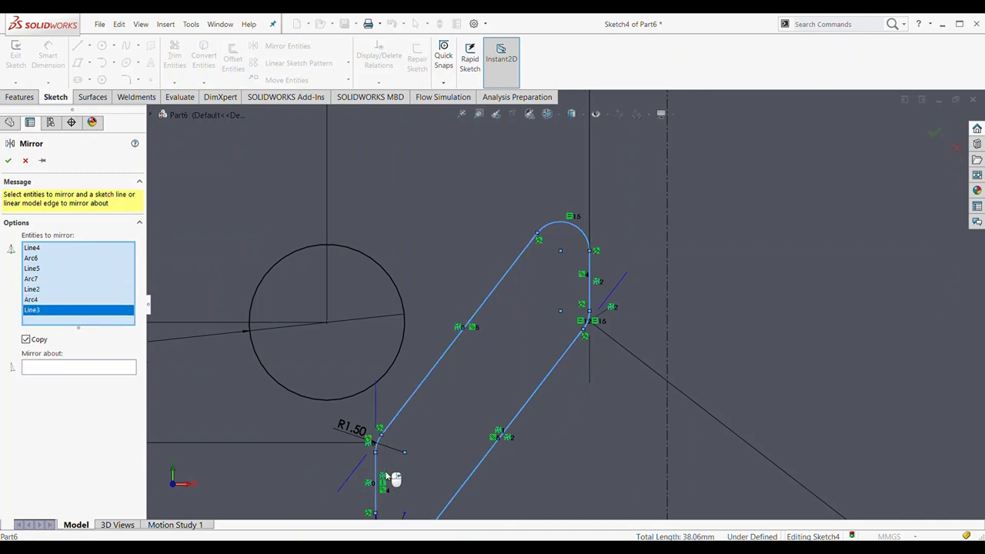
pyautogui.scroll(-1, 389, 476)
pyautogui.scroll(2, 433, 471)
pyautogui.click(464, 447)
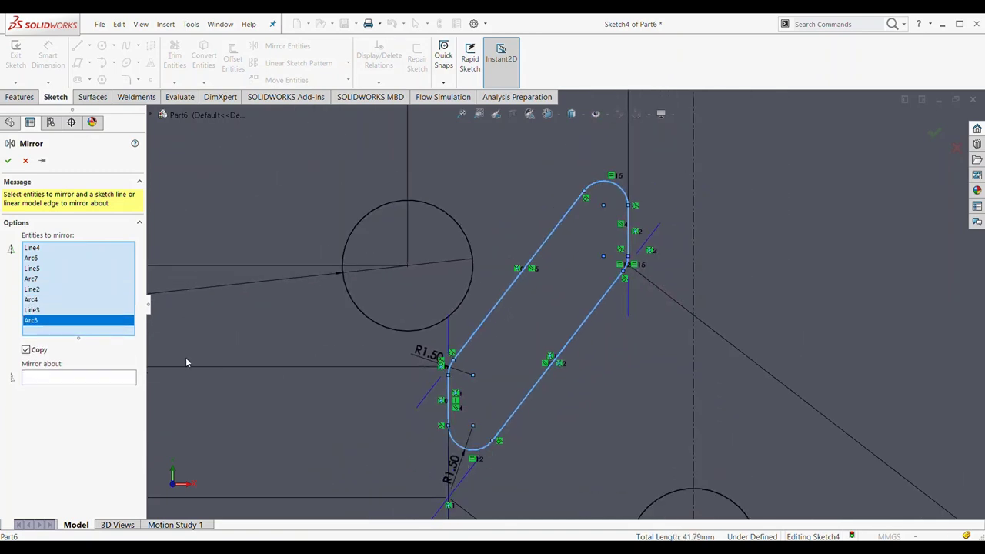
# Mirror the slot about the vertical centreline Line1 and accept.
pyautogui.click(101, 378)
pyautogui.click(693, 423)
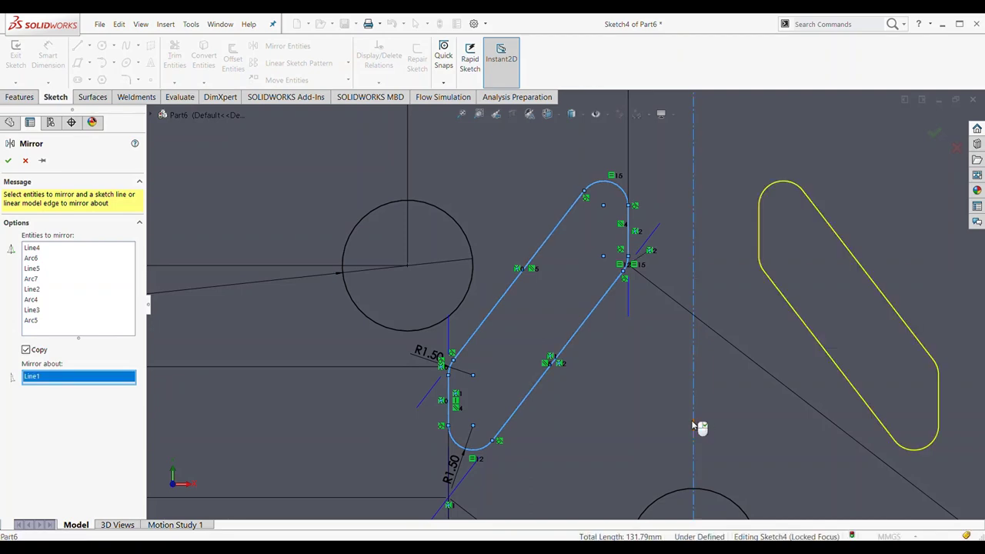
pyautogui.scroll(1, 704, 424)
pyautogui.scroll(3, 700, 424)
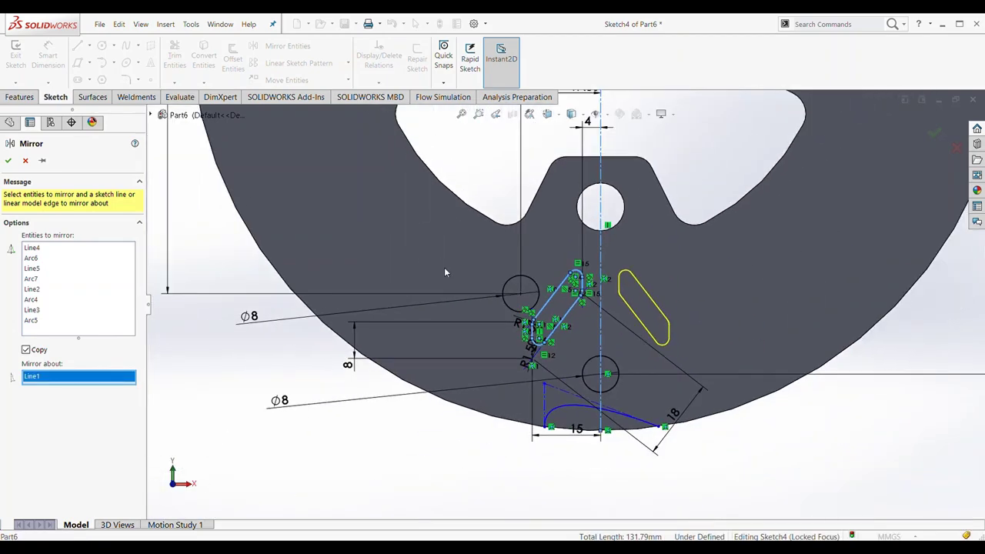
pyautogui.click(10, 161)
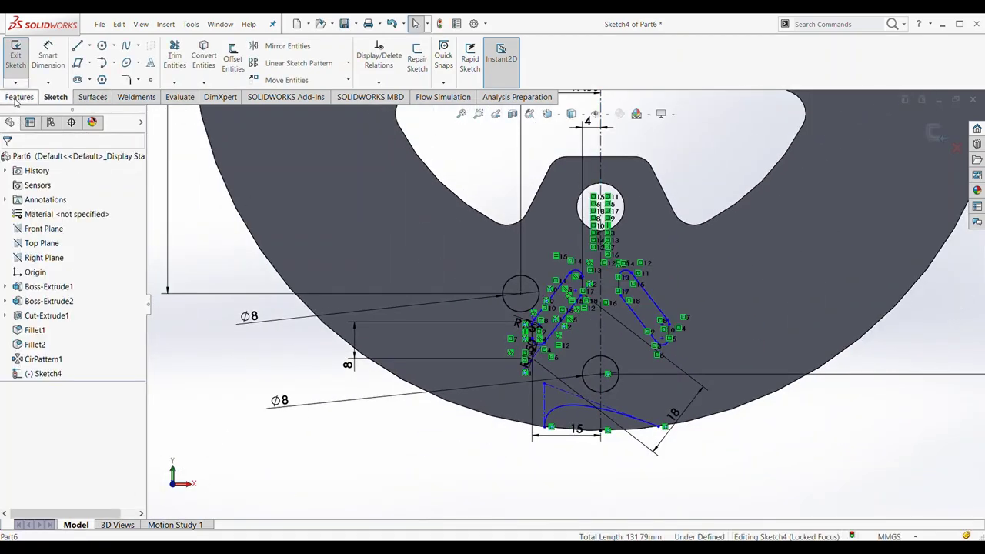
# Extrude-cut five contours: two Ø8 holes, both slanted slots and the 4 mm rim notch.
pyautogui.click(19, 97)
pyautogui.click(182, 57)
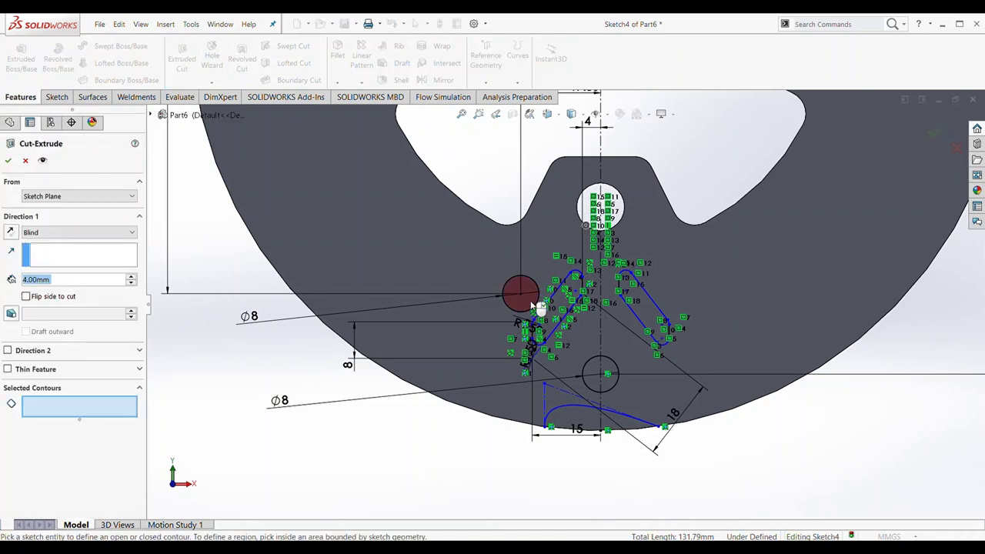
pyautogui.click(531, 307)
pyautogui.click(563, 319)
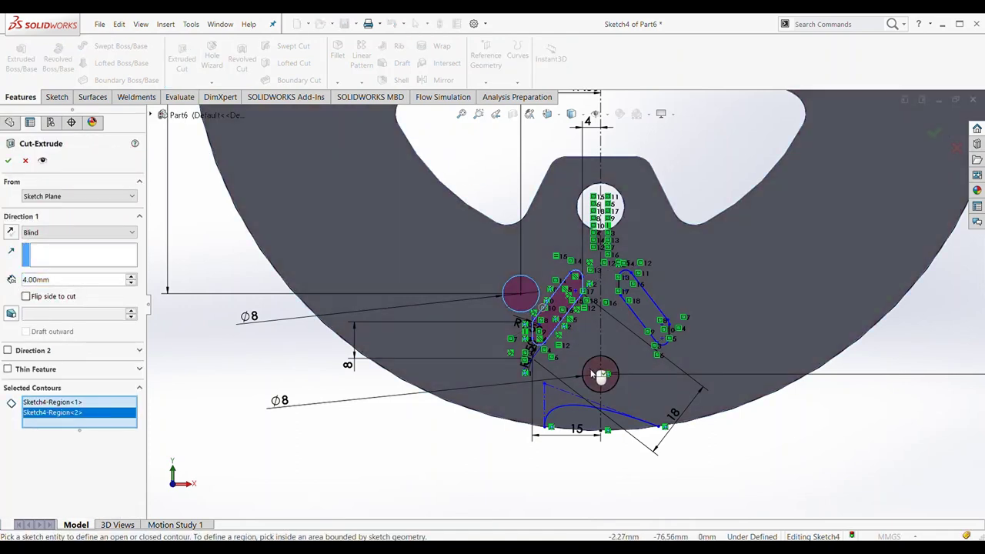
pyautogui.click(599, 376)
pyautogui.click(651, 321)
pyautogui.click(583, 423)
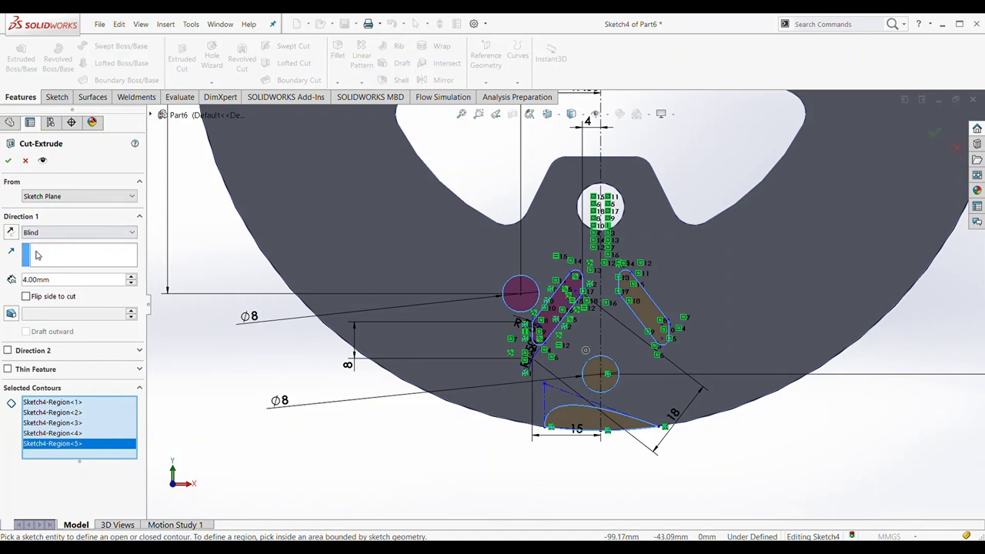
pyautogui.click(8, 161)
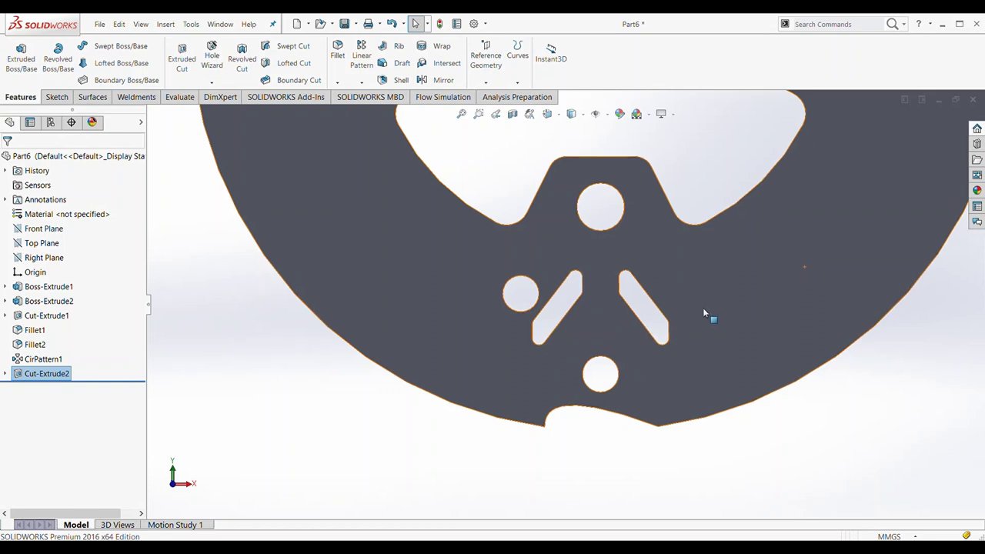
pyautogui.click(360, 83)
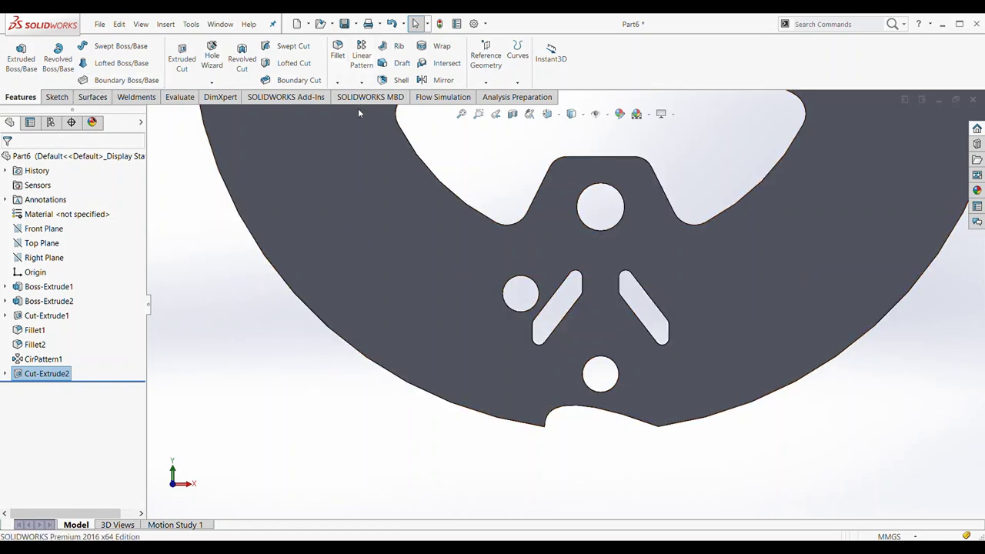
# Start a circular pattern of Cut-Extrude2 using the outer rim edge as axis.
pyautogui.click(358, 107)
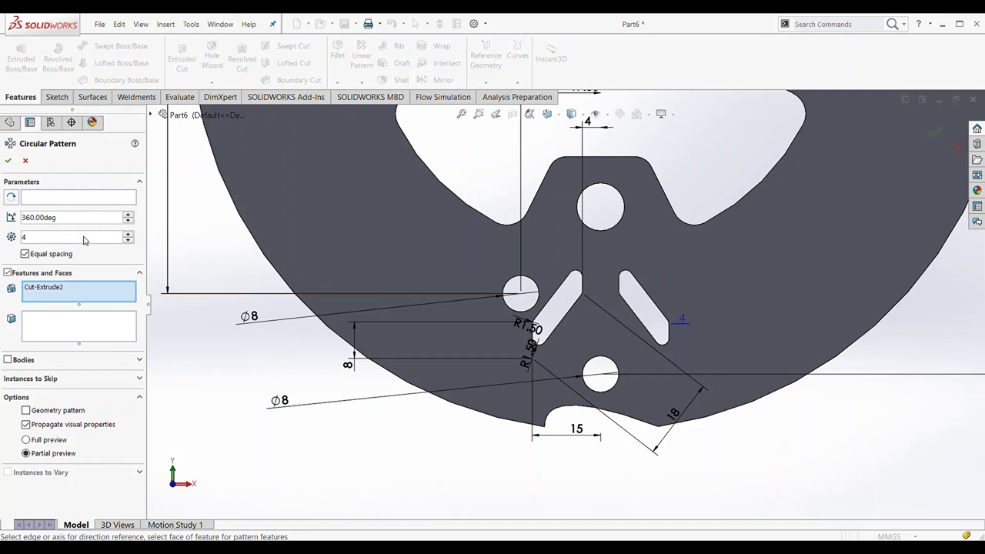
pyautogui.click(46, 199)
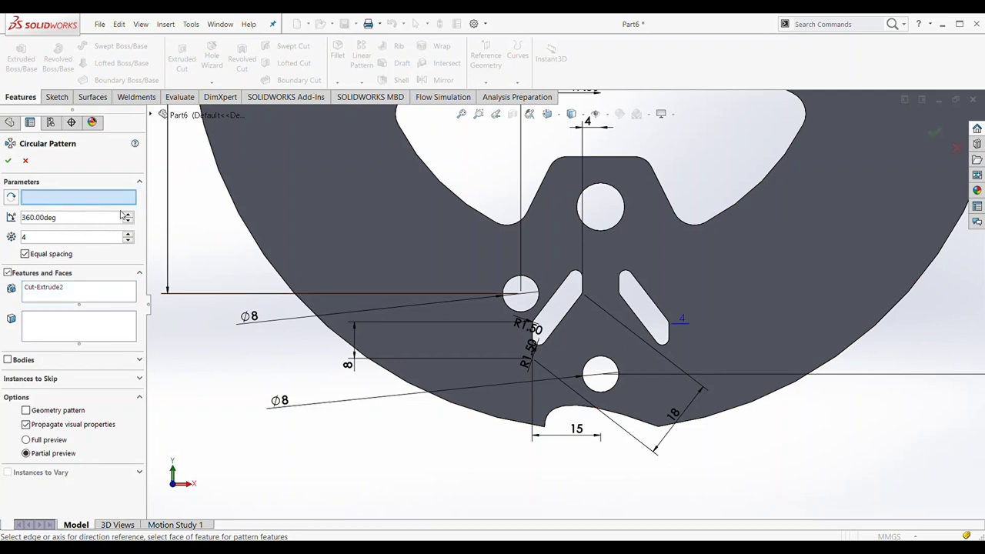
pyautogui.click(380, 369)
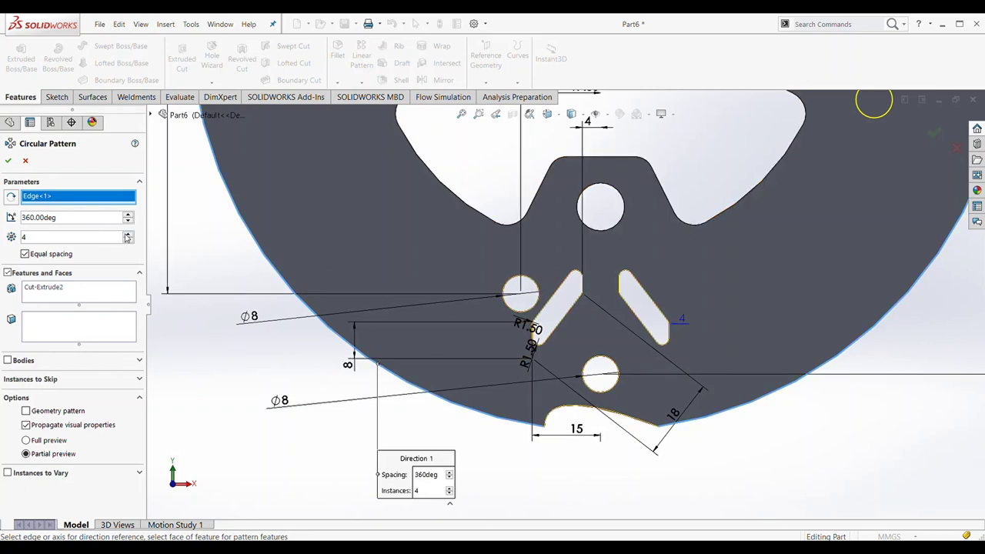
# Set the pattern to 11 equally spaced instances and confirm CirPattern2.
pyautogui.scroll(2, 127, 238)
pyautogui.scroll(2, 127, 237)
pyautogui.scroll(1, 127, 238)
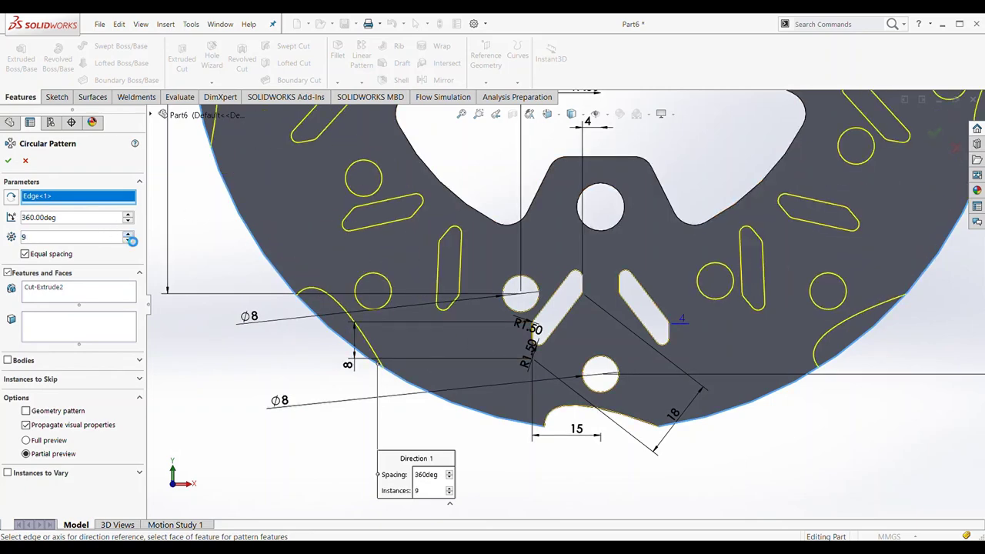
pyautogui.scroll(2, 127, 237)
pyautogui.scroll(3, 561, 253)
pyautogui.scroll(2, 591, 220)
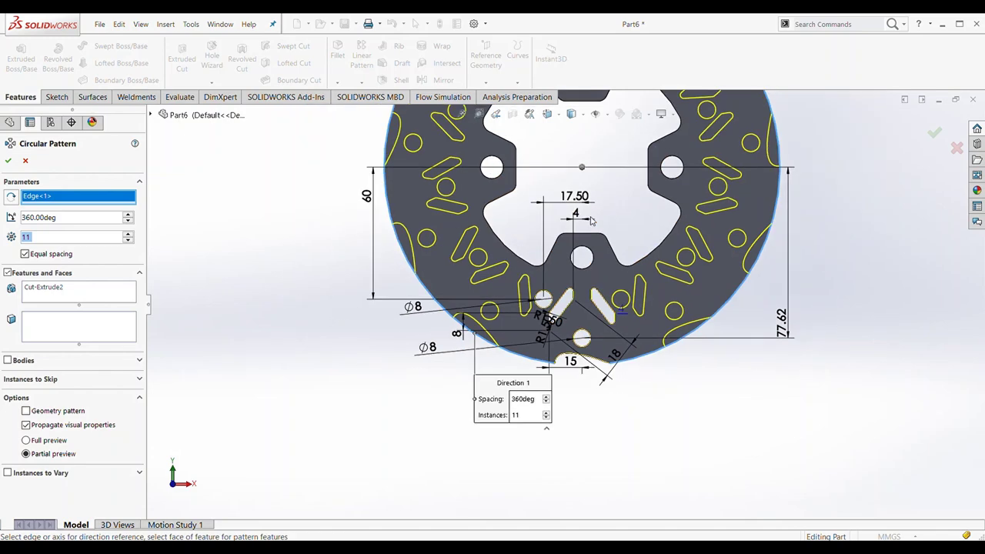
pyautogui.scroll(2, 591, 221)
pyautogui.scroll(2, 585, 219)
pyautogui.scroll(-1, 578, 216)
pyautogui.scroll(-1, 571, 215)
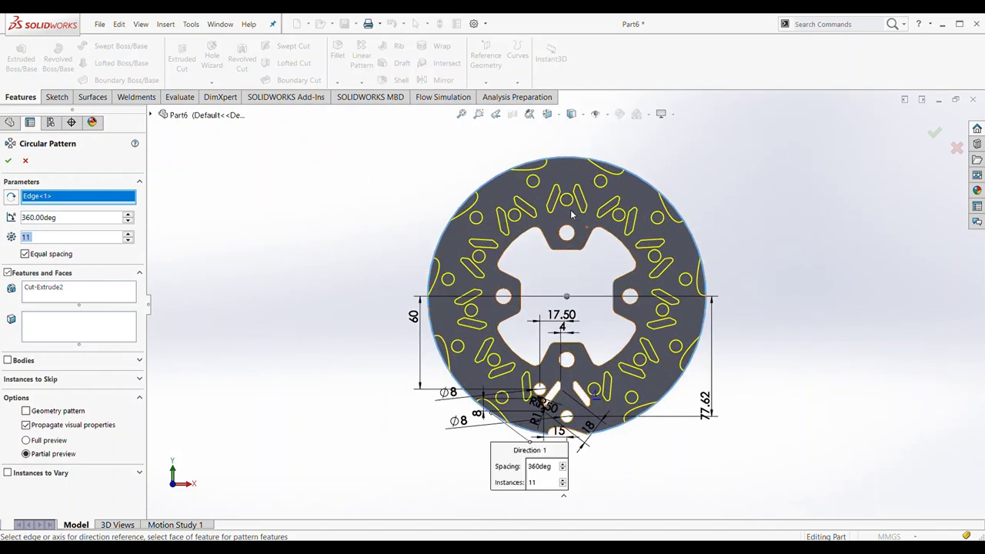
pyautogui.click(8, 161)
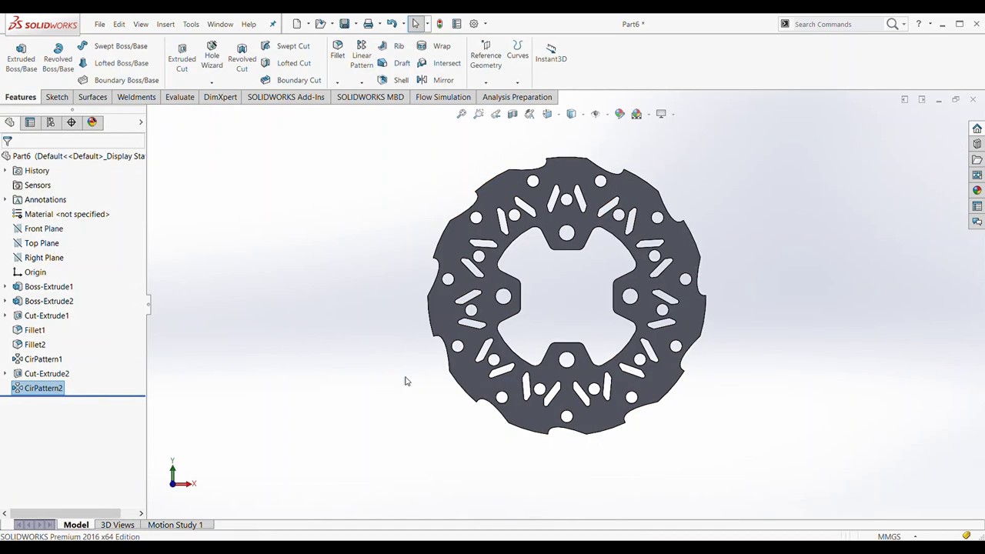
pyautogui.scroll(-2, 589, 339)
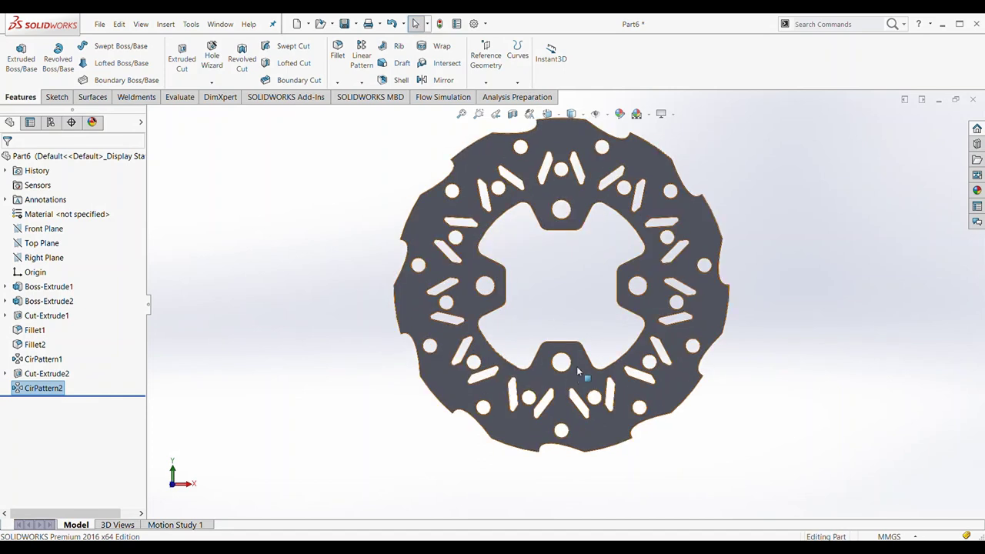
pyautogui.click(577, 366)
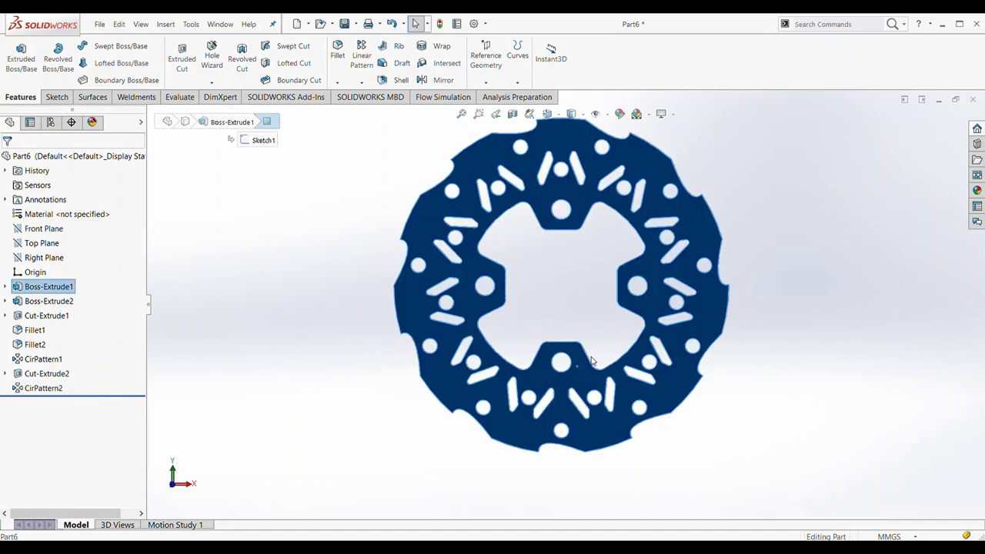
# Draw a circle on the disc face centred on the bottom bolt hole.
pyautogui.click(57, 96)
pyautogui.click(101, 45)
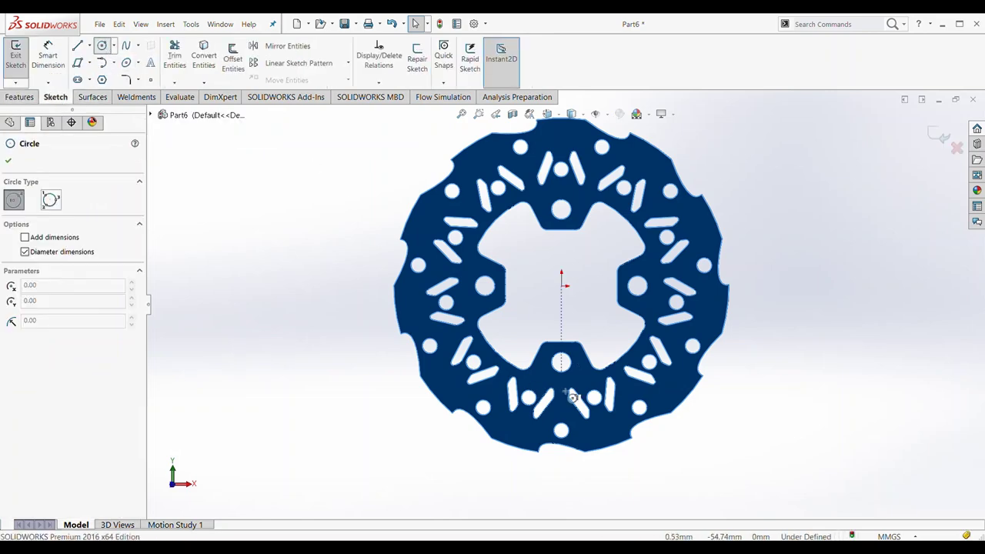
pyautogui.scroll(-2, 572, 397)
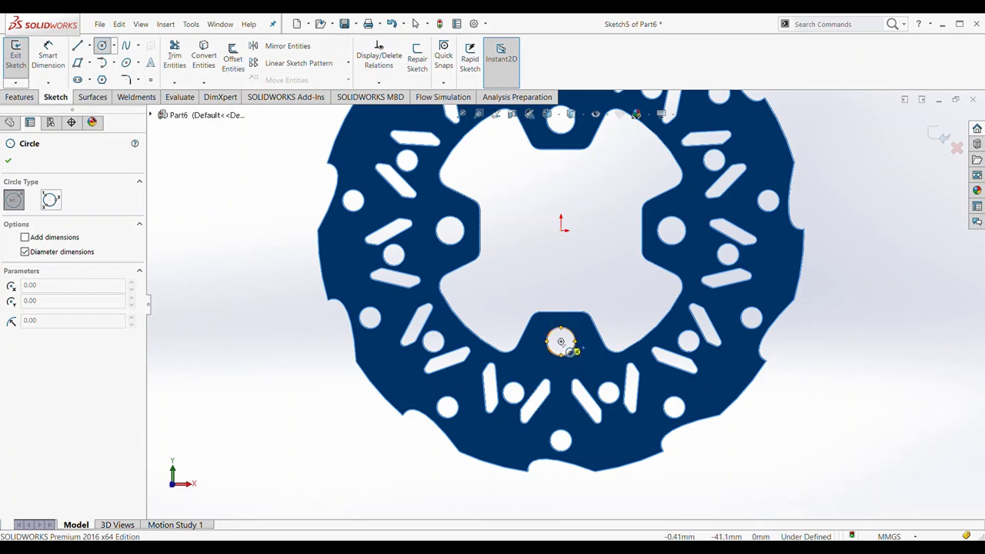
pyautogui.click(561, 342)
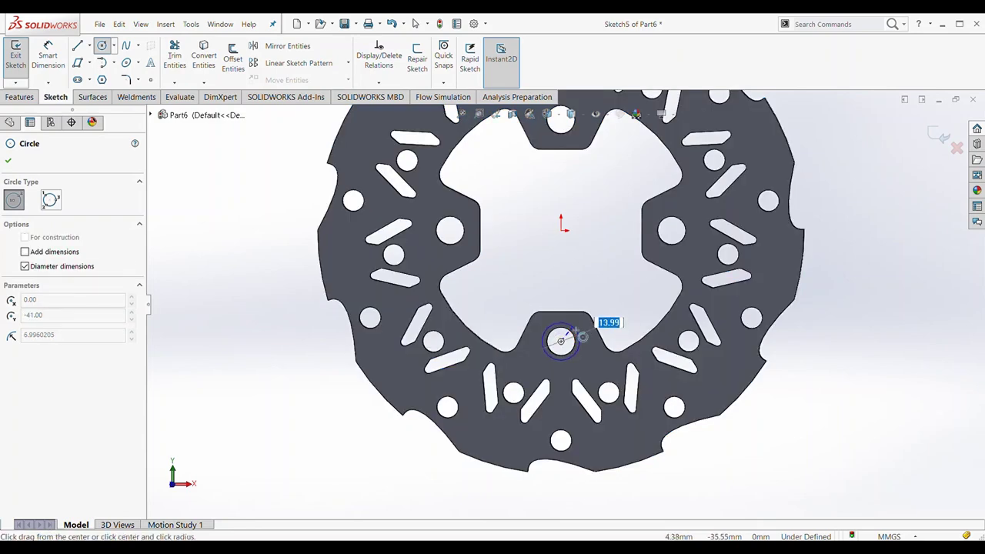
pyautogui.click(575, 330)
pyautogui.press('Escape')
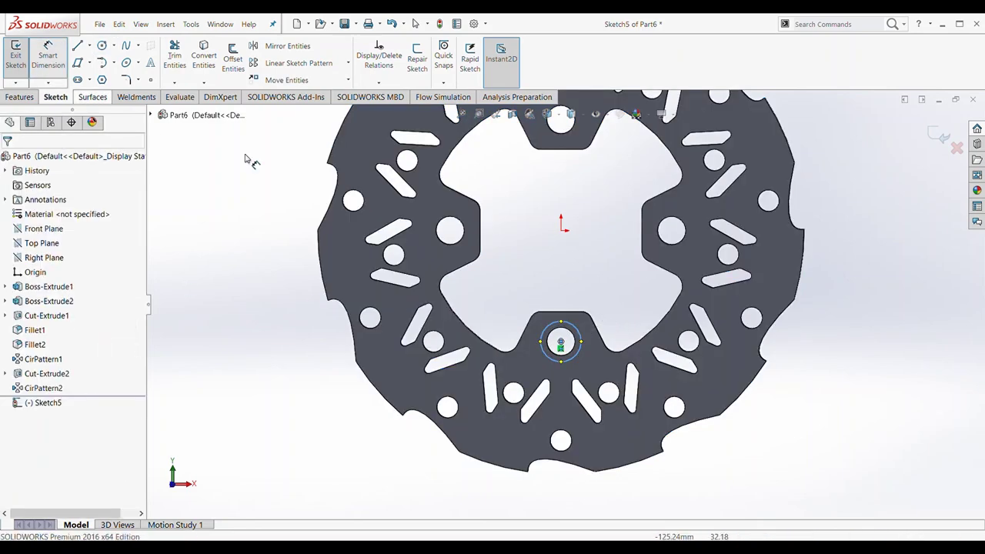
# Dimension the circle's diameter to 18 mm.
pyautogui.click(578, 352)
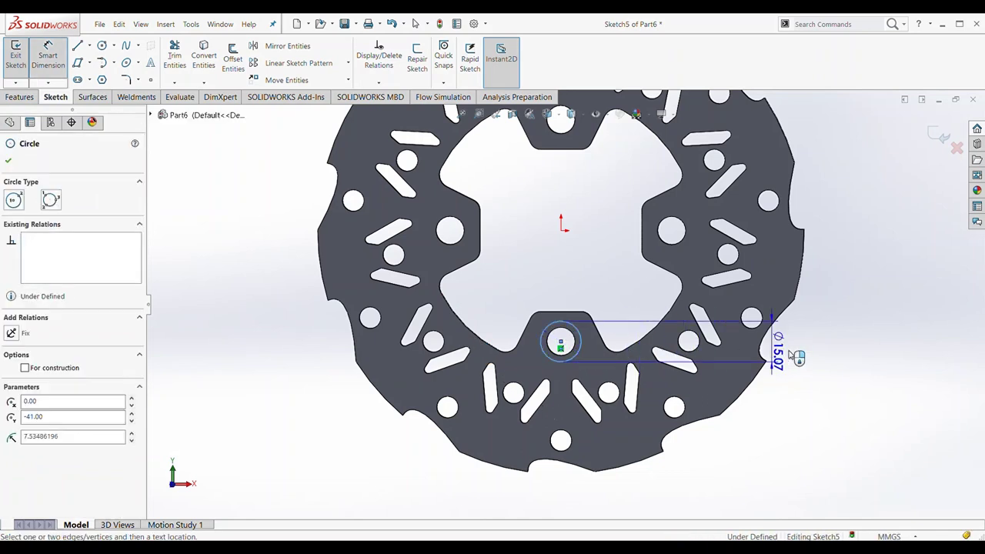
pyautogui.click(817, 352)
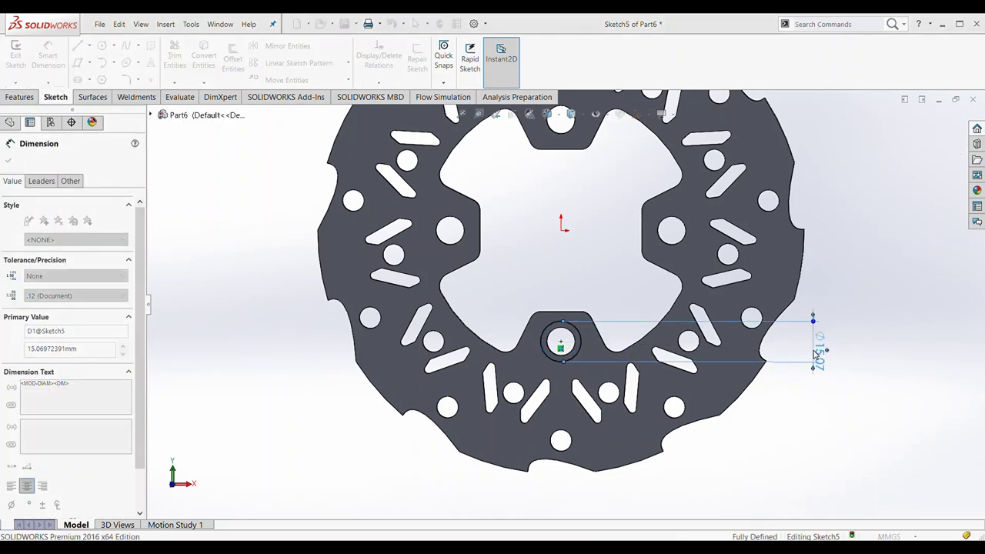
pyautogui.write('18')
pyautogui.press('Return')
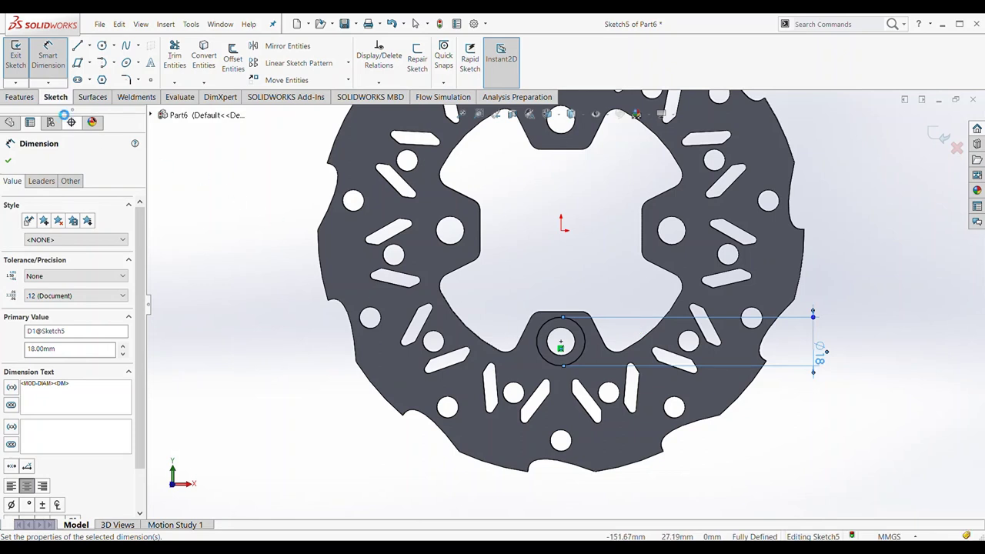
pyautogui.click(31, 101)
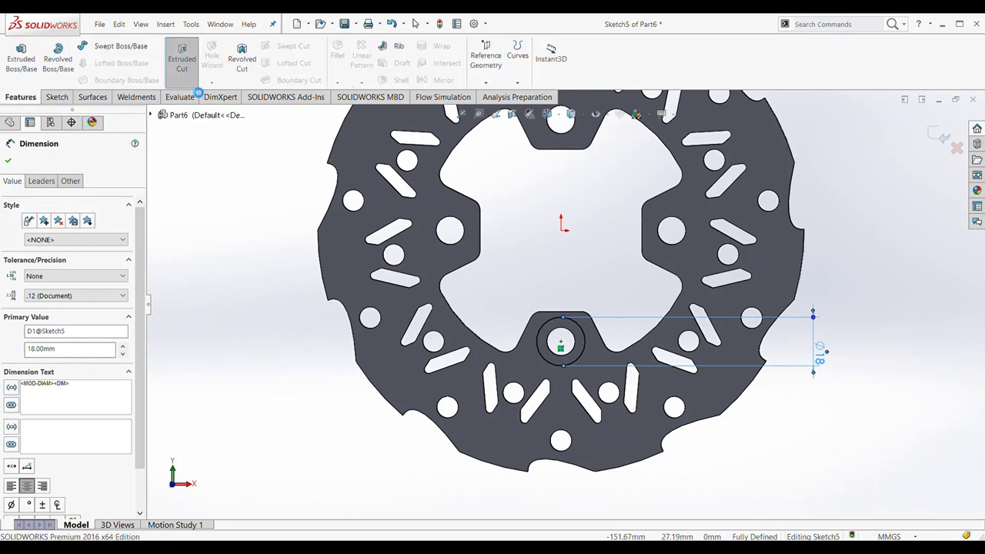
# Extrude-cut the Ø18 circle Blind 1 mm deep as a counterbore.
pyautogui.click(182, 58)
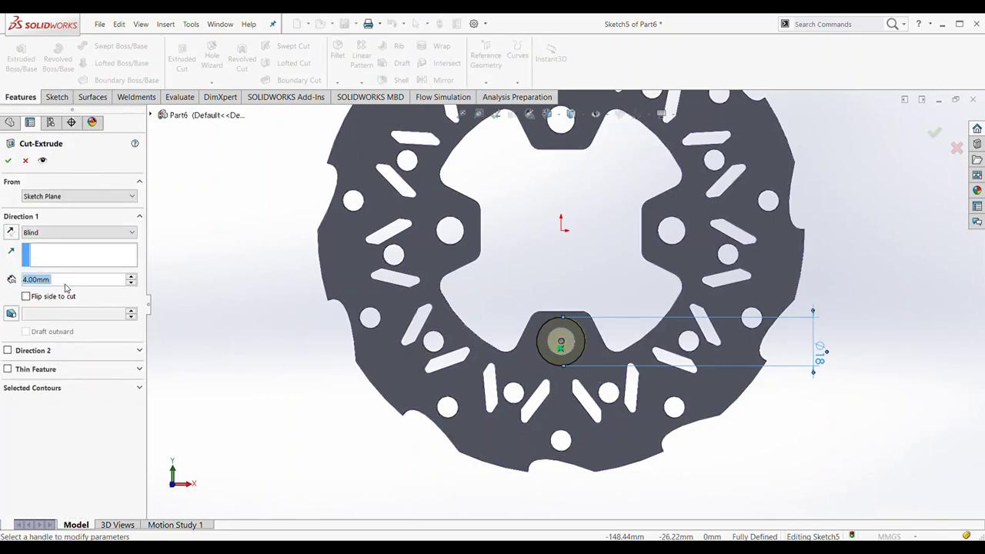
pyautogui.write('1')
pyautogui.press('Return')
pyautogui.click(7, 161)
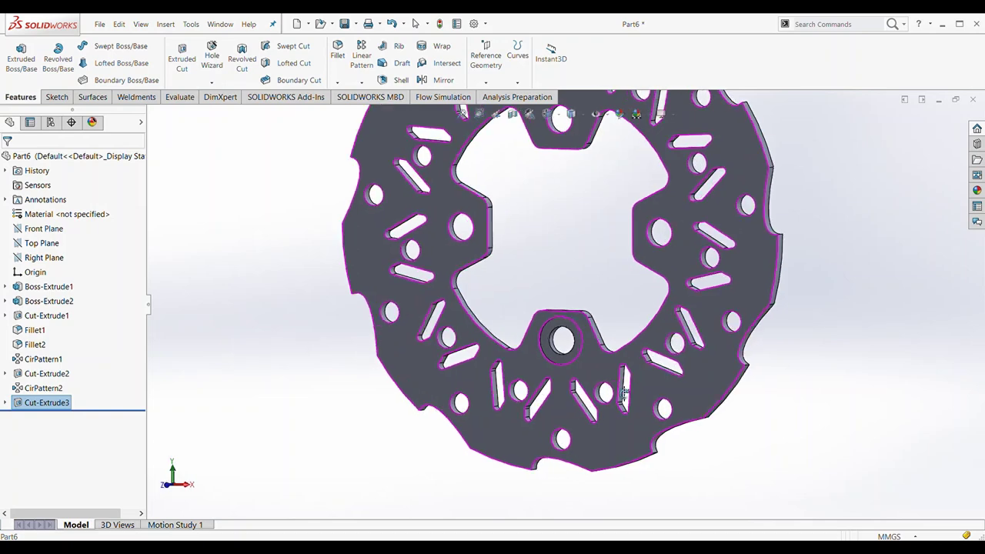
pyautogui.scroll(1, 534, 340)
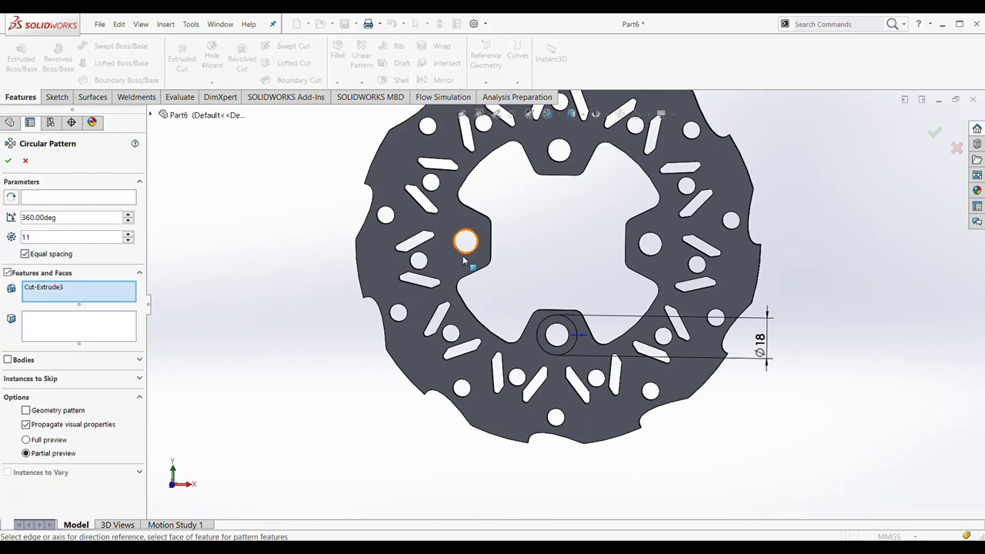
# Pattern Cut-Extrude3 four times about the inner edge, one counterbore per bolt tab.
pyautogui.click(62, 199)
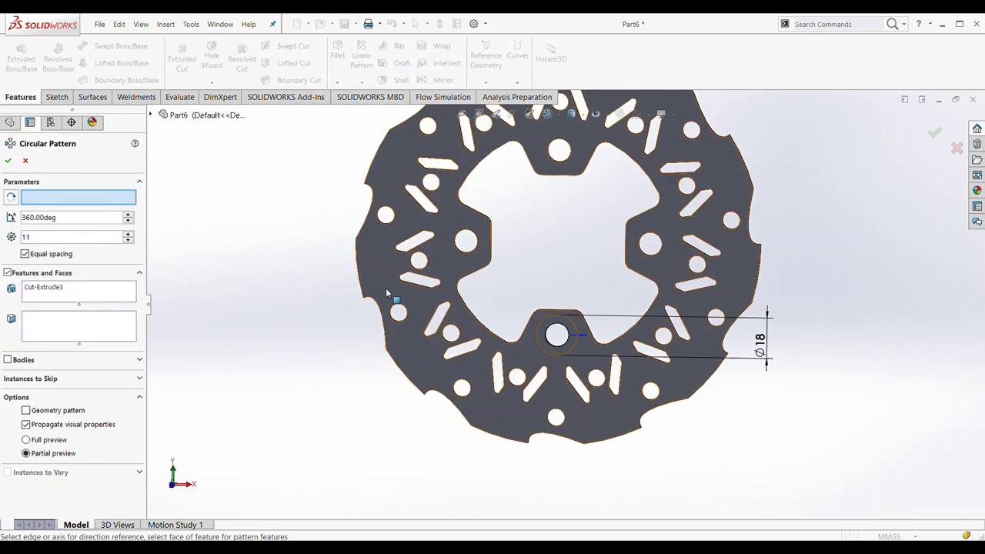
pyautogui.click(493, 332)
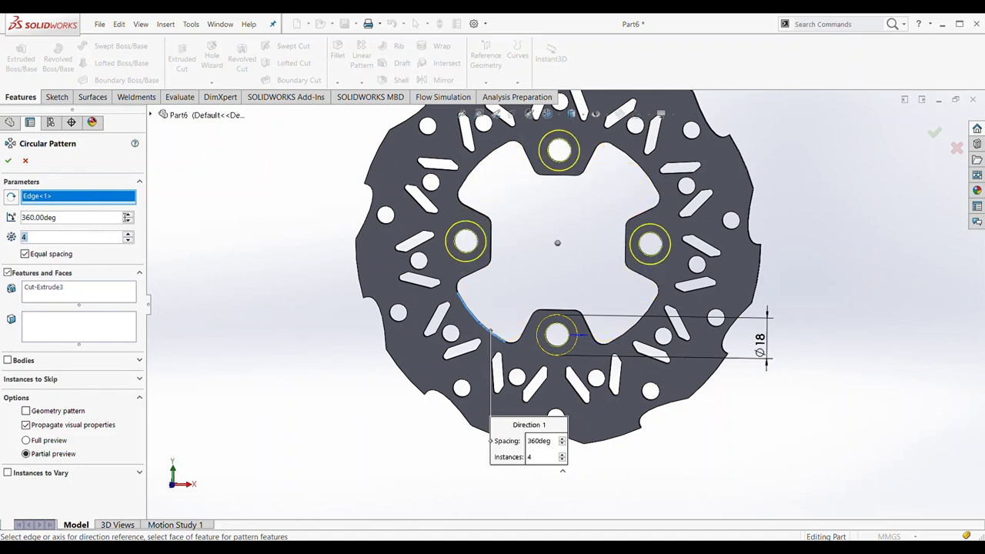
pyautogui.click(8, 160)
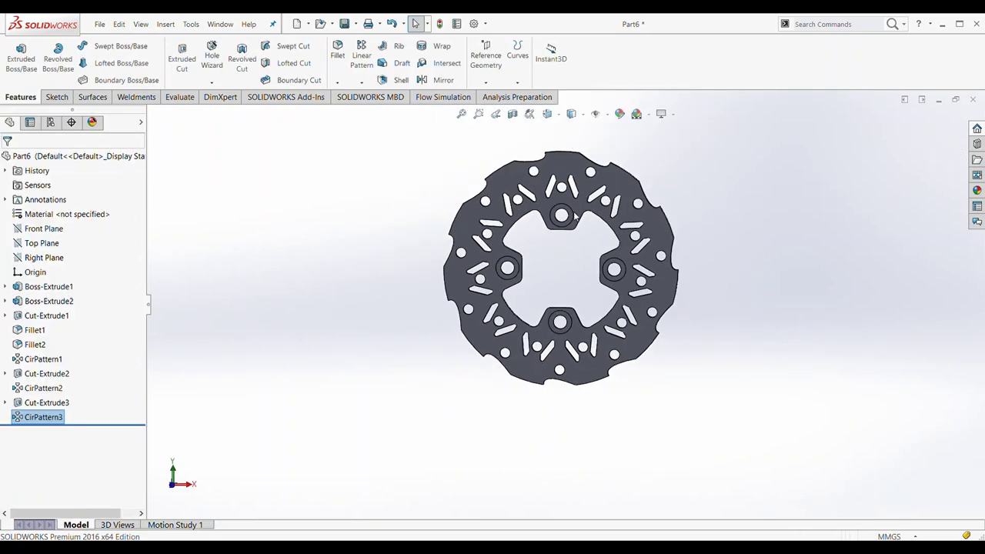
pyautogui.moveTo(551, 241)
pyautogui.mouseDown(button='middle')
pyautogui.moveTo(572, 275)
pyautogui.moveTo(217, 290)
pyautogui.mouseUp(button='middle')
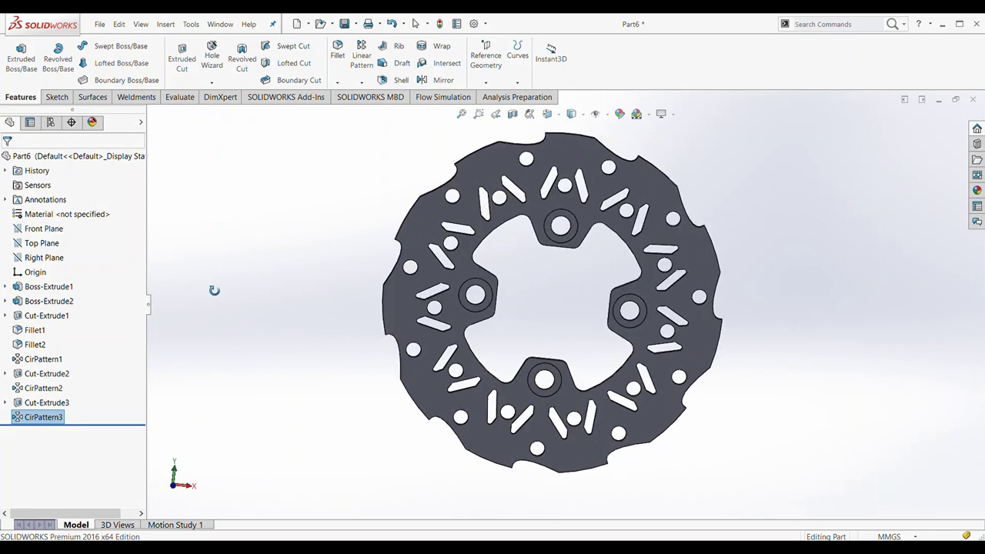